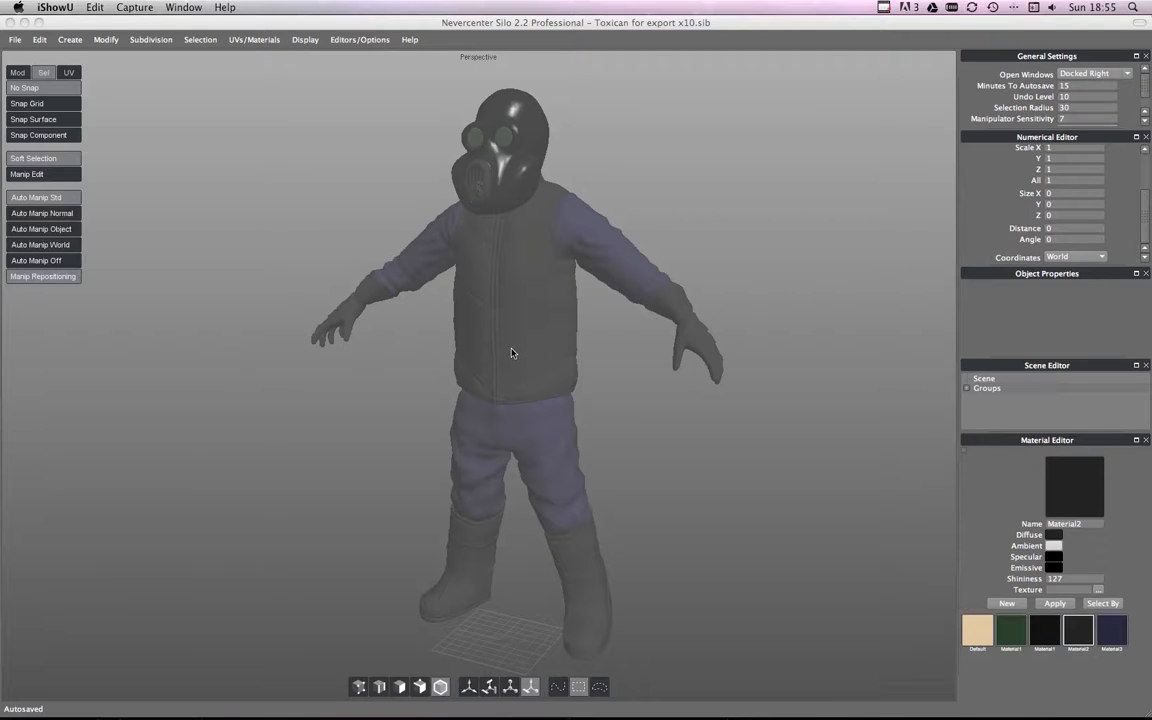
# Step: Examine the gas-mask character model from the front, the side and up close around the torso and legs
pyautogui.click(662, 495)
pyautogui.moveTo(672, 496); pyautogui.dragTo(735, 465, button='middle')
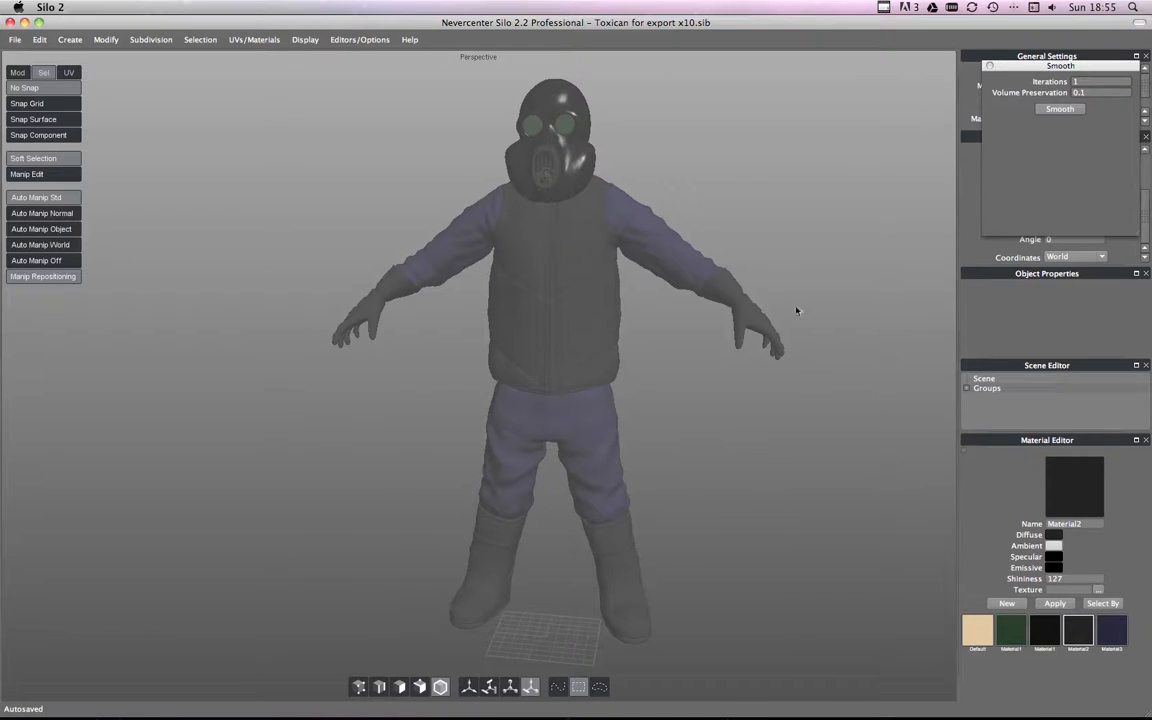
pyautogui.moveTo(807, 473); pyautogui.dragTo(752, 470, button='middle')
pyautogui.scroll(5, 797, 461)
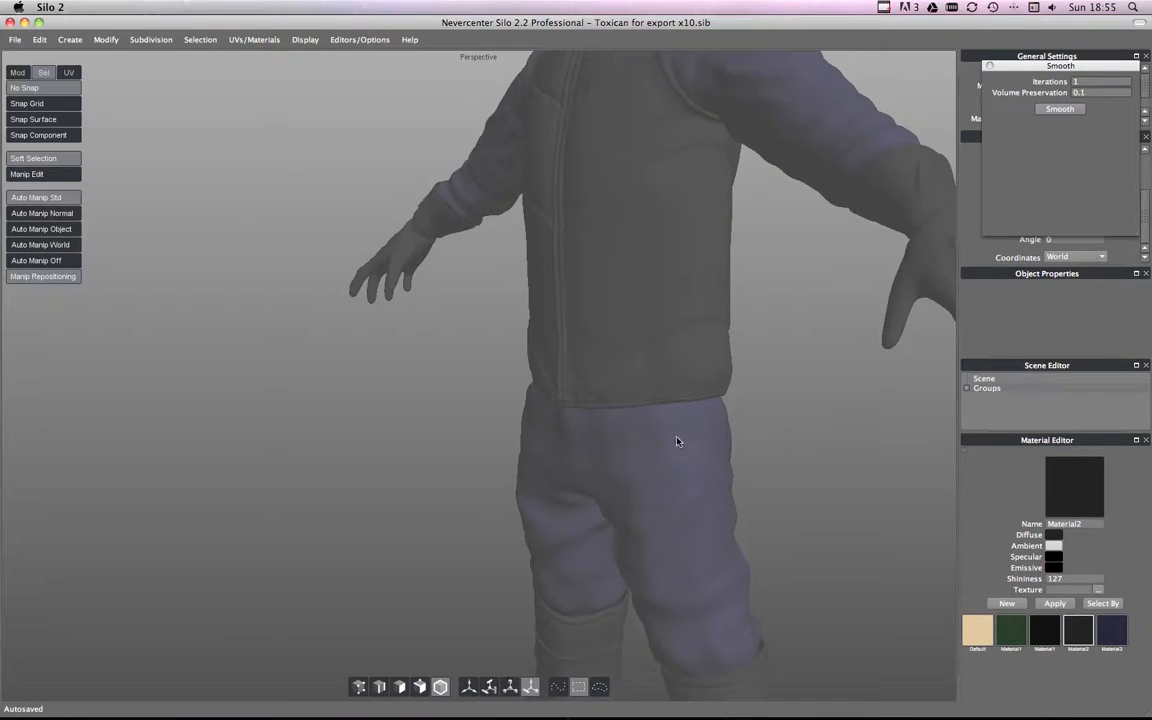
pyautogui.moveTo(676, 437); pyautogui.dragTo(653, 452, button='middle')
pyautogui.keyDown('alt'); pyautogui.moveTo(653, 452); pyautogui.dragTo(591, 450, button='right'); pyautogui.keyUp('alt')
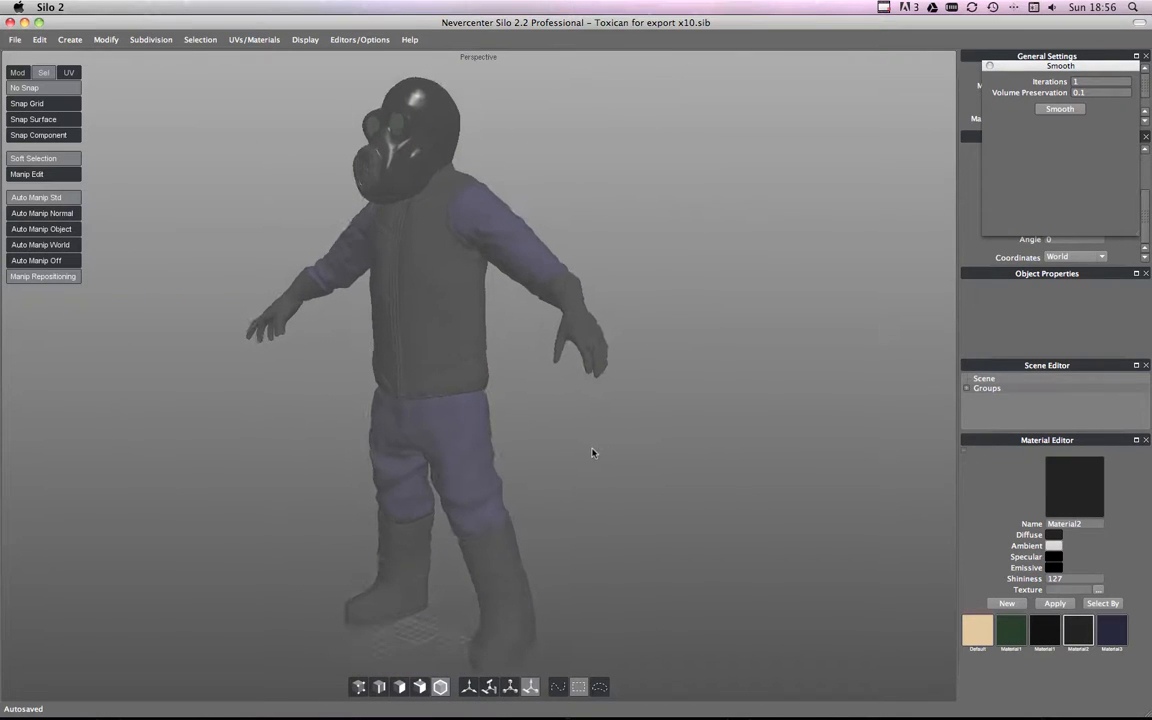
pyautogui.moveTo(591, 450); pyautogui.dragTo(594, 456, button='middle')
# Step: Switch to Animator, turn the camera to face the character, test-render the view and close the rendered image
pyautogui.press('super+Tab')
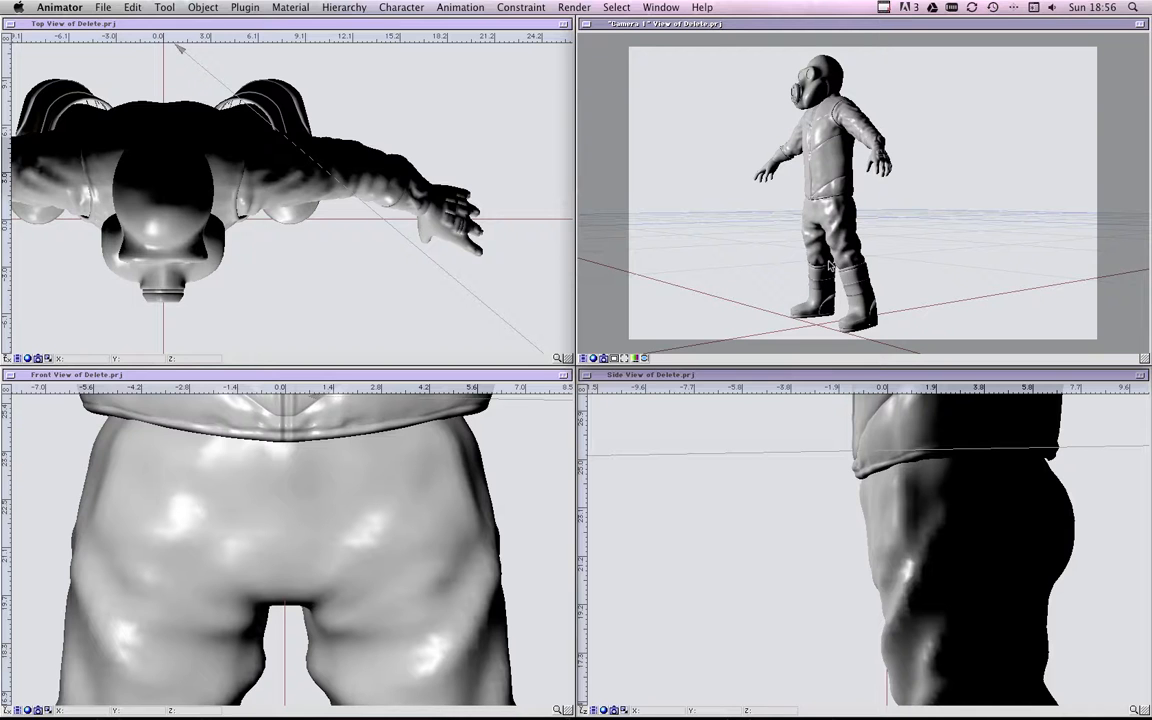
pyautogui.press('super+space')
pyautogui.moveTo(818, 258); pyautogui.dragTo(969, 275)
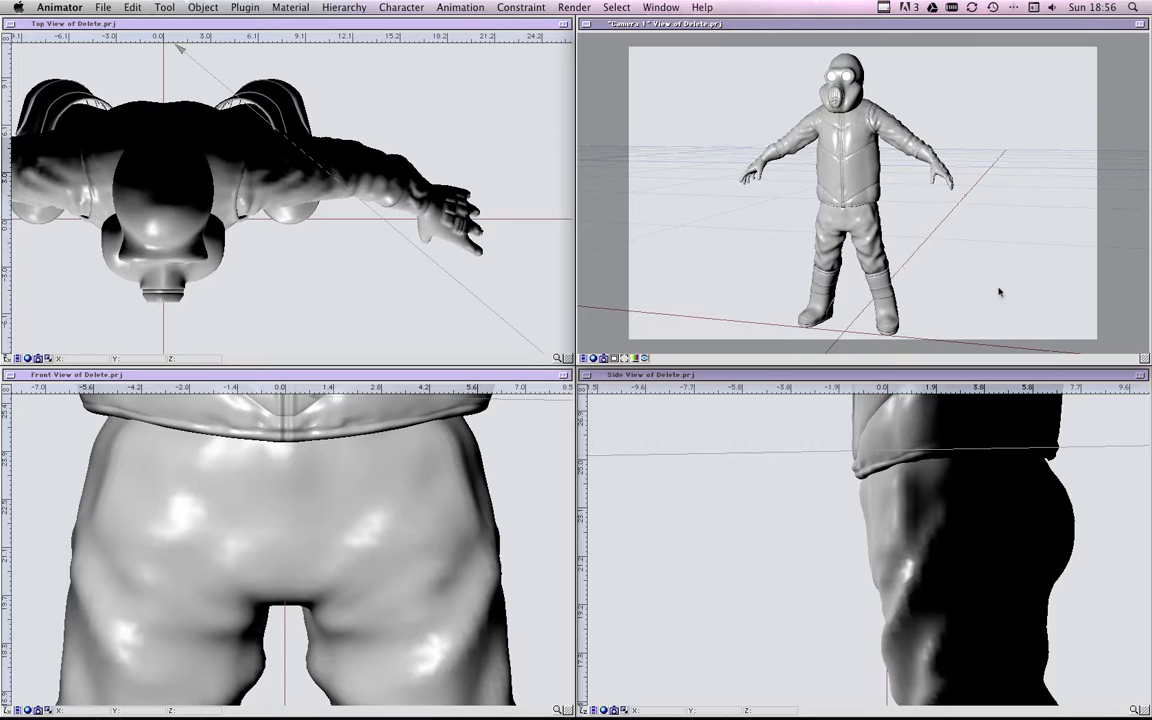
pyautogui.click(604, 359)
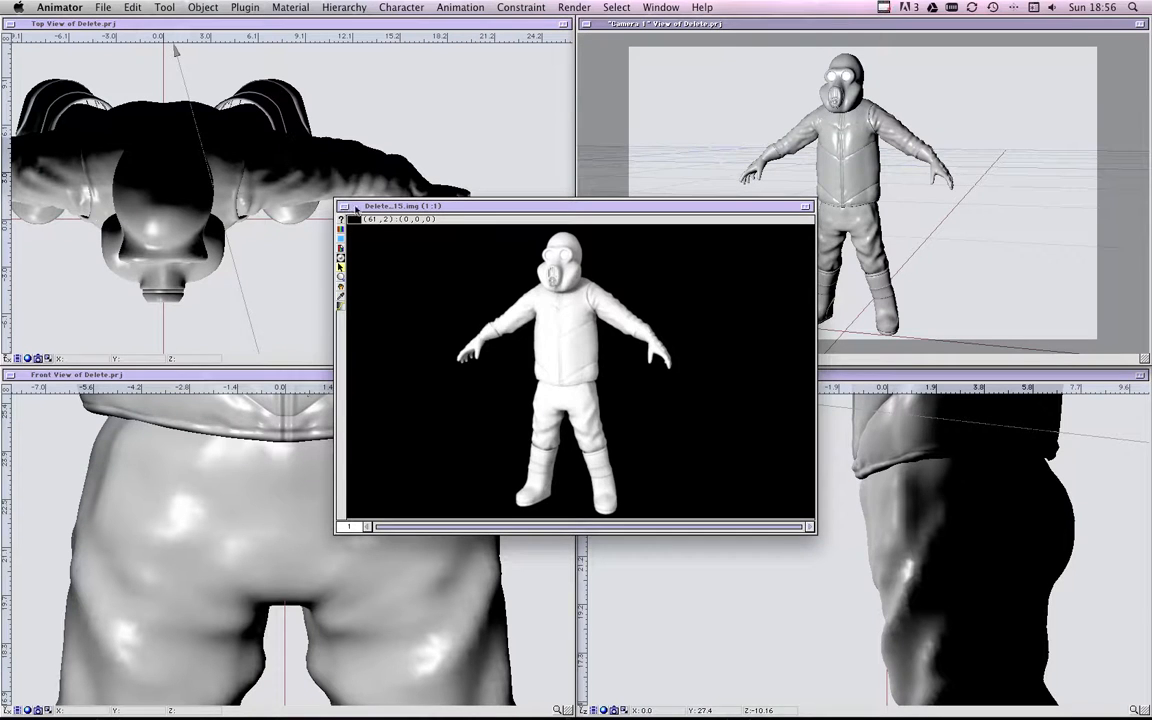
pyautogui.click(396, 205)
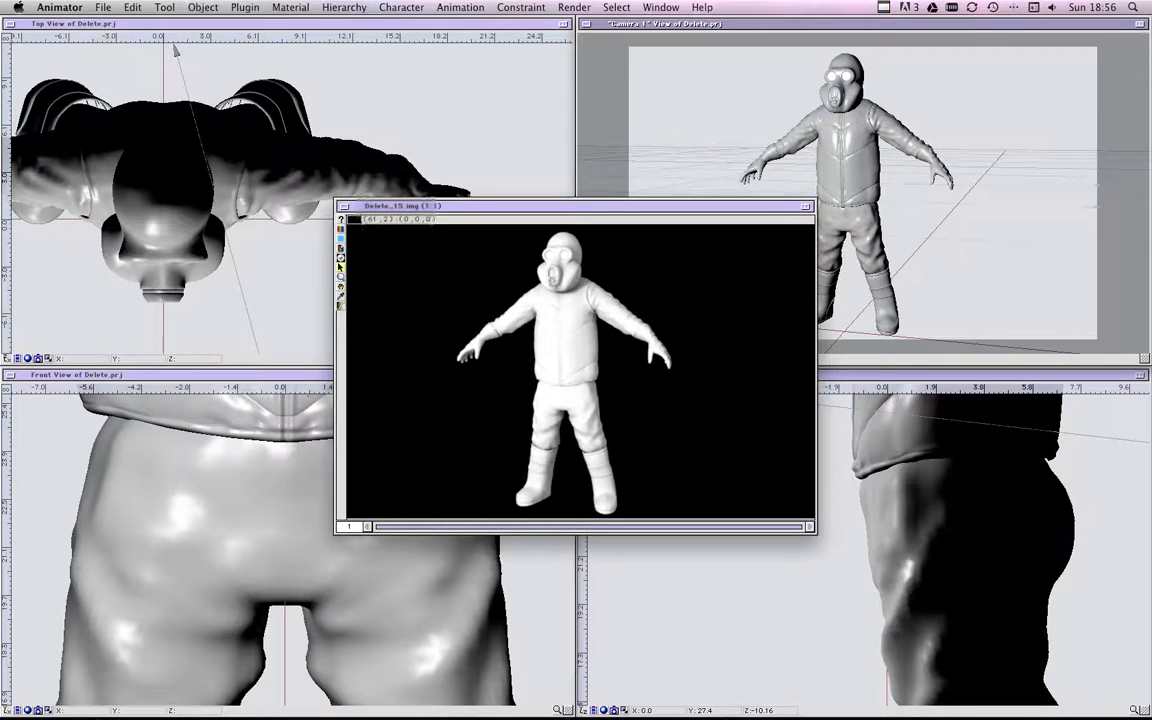
pyautogui.press('super+w')
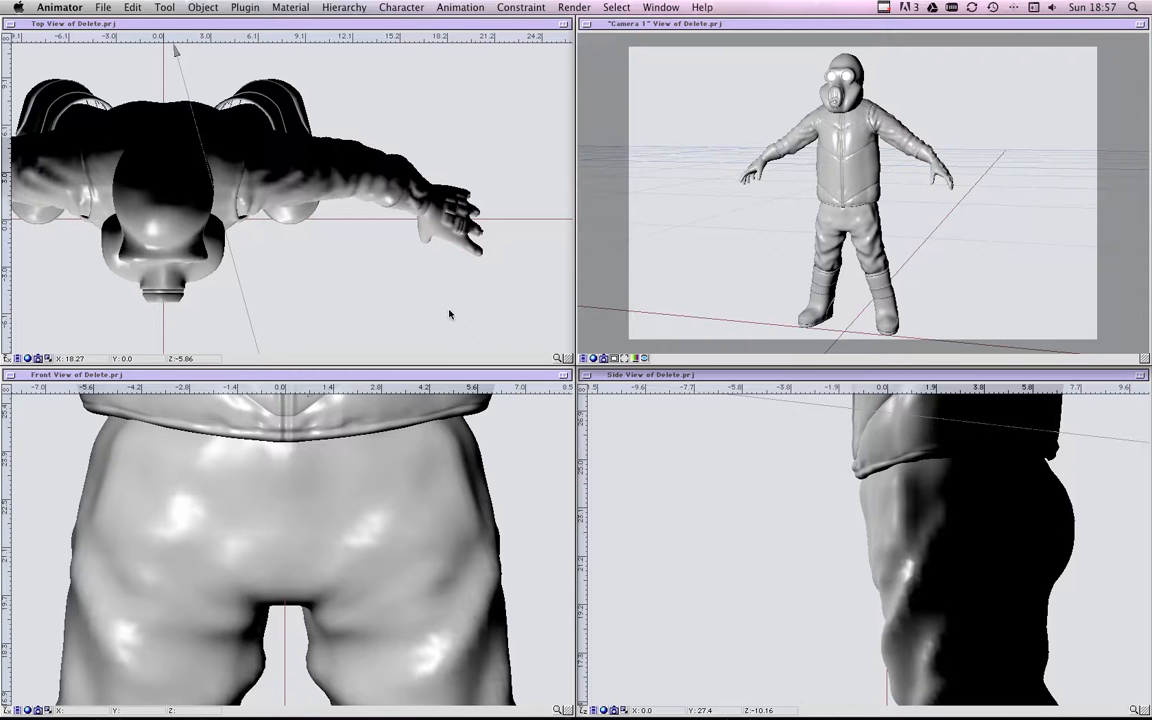
# Step: Switch to Firefox and open Mixamo's page for uploading your own character
pyautogui.press('super+Tab')
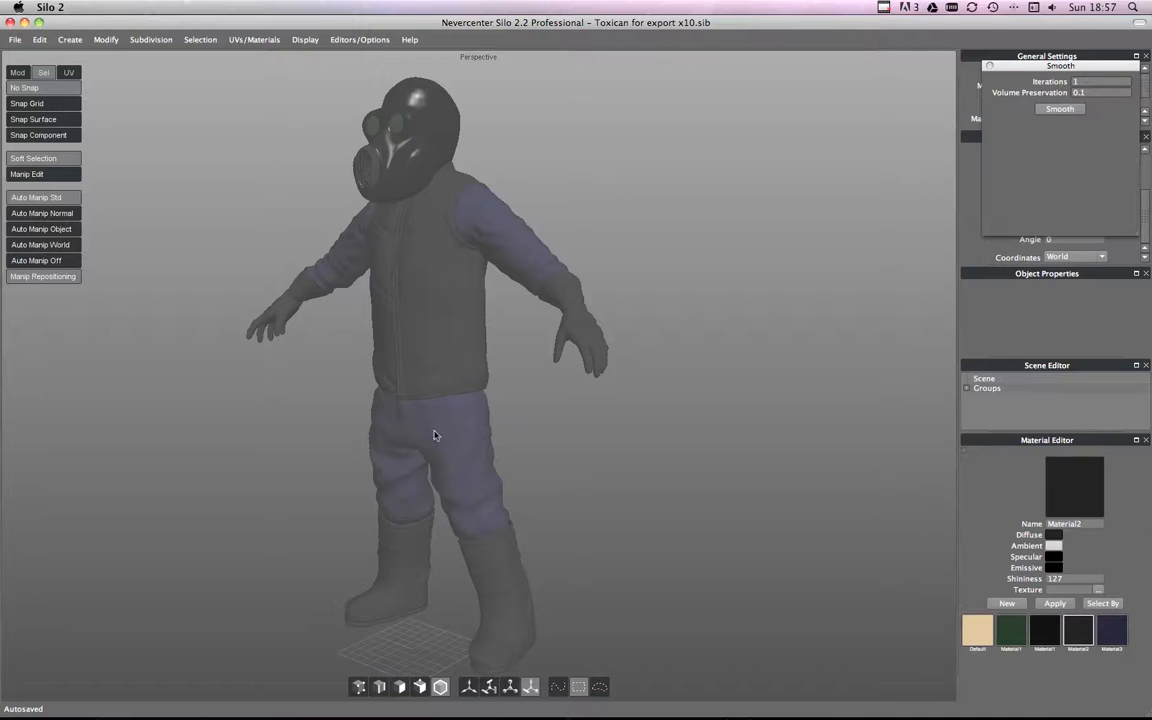
pyautogui.press('super+Tab')
pyautogui.press('super+Tab')
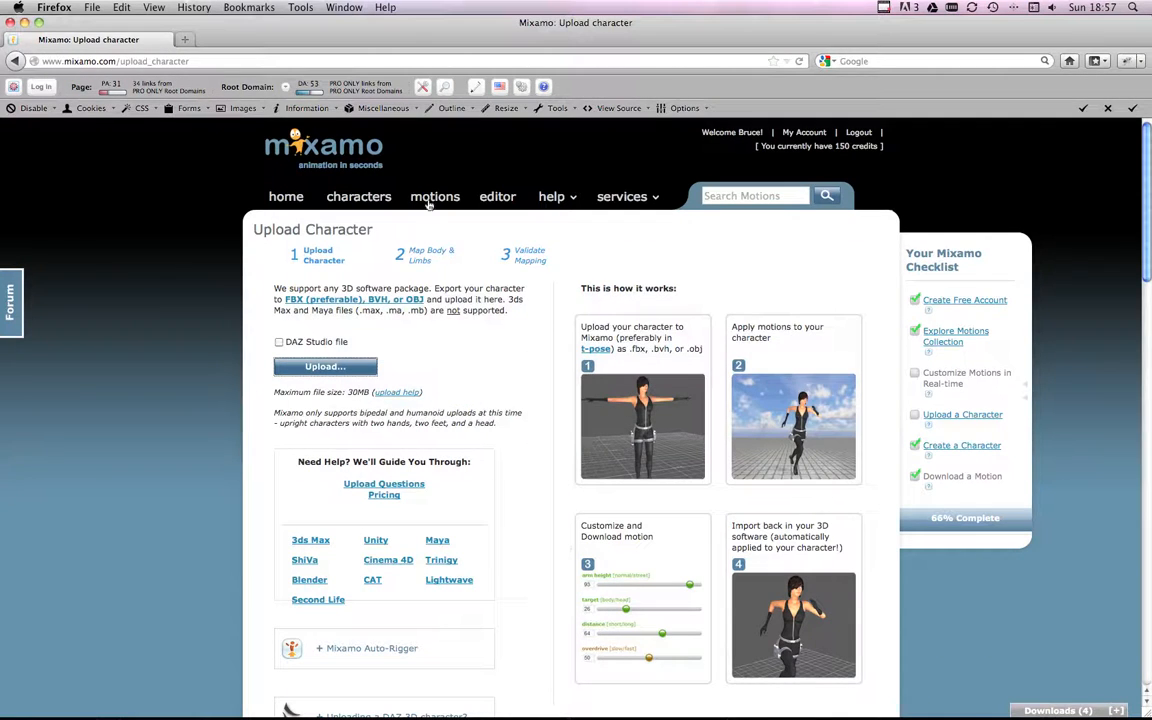
pyautogui.click(335, 150)
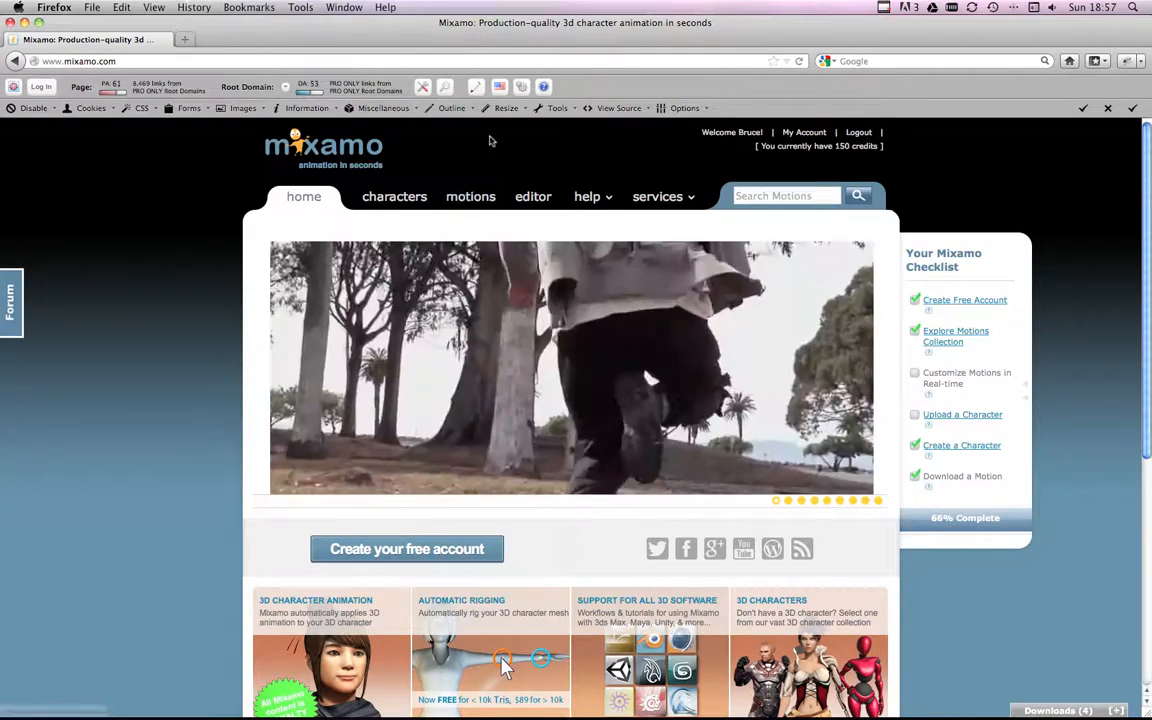
pyautogui.click(398, 201)
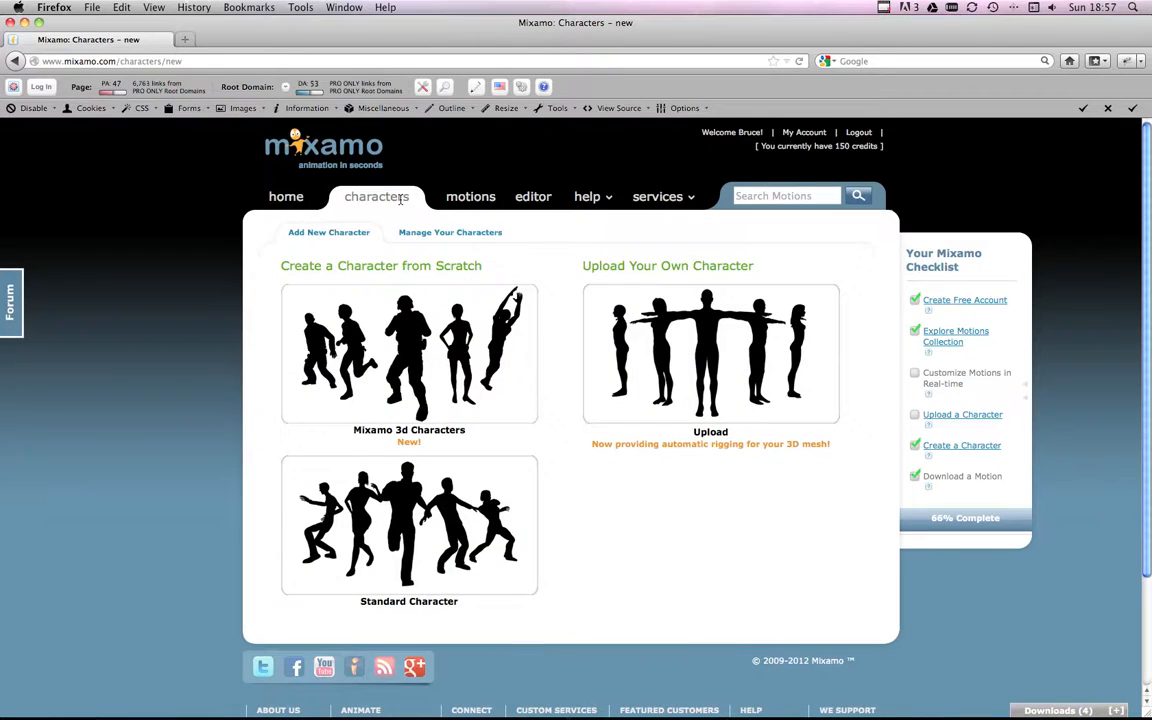
pyautogui.click(660, 367)
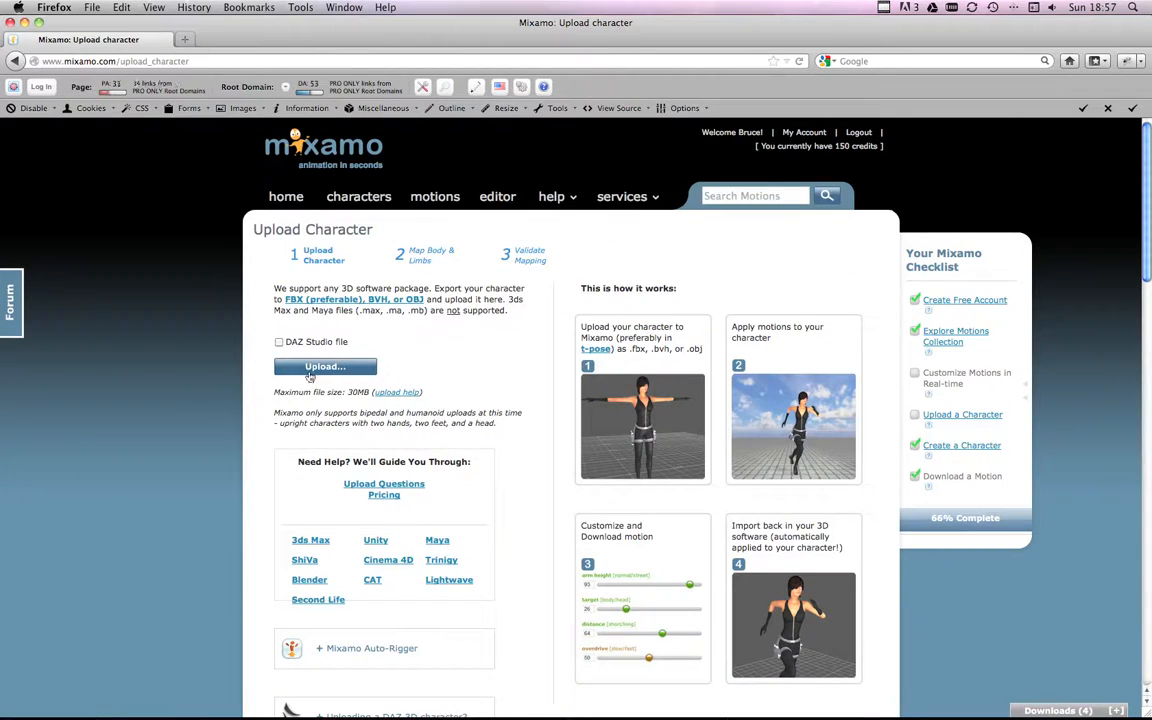
# Step: Upload the model file Toxican x10.obj from the Toxican folder
pyautogui.click(320, 368)
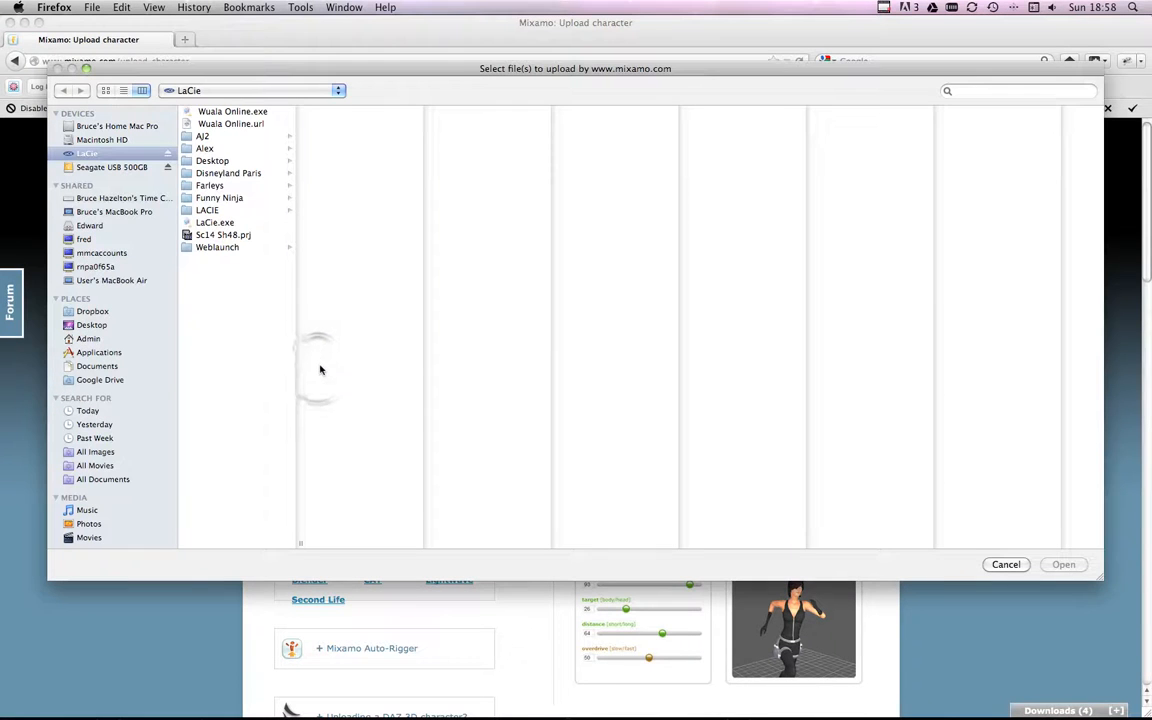
pyautogui.click(257, 92)
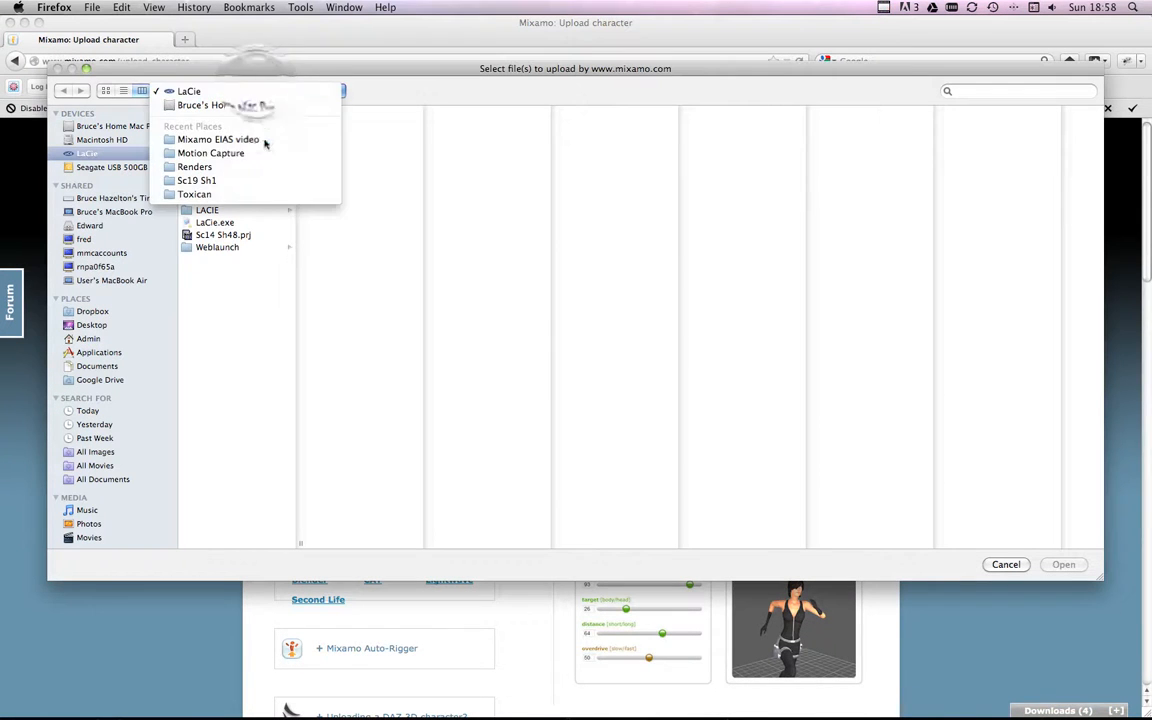
pyautogui.click(240, 195)
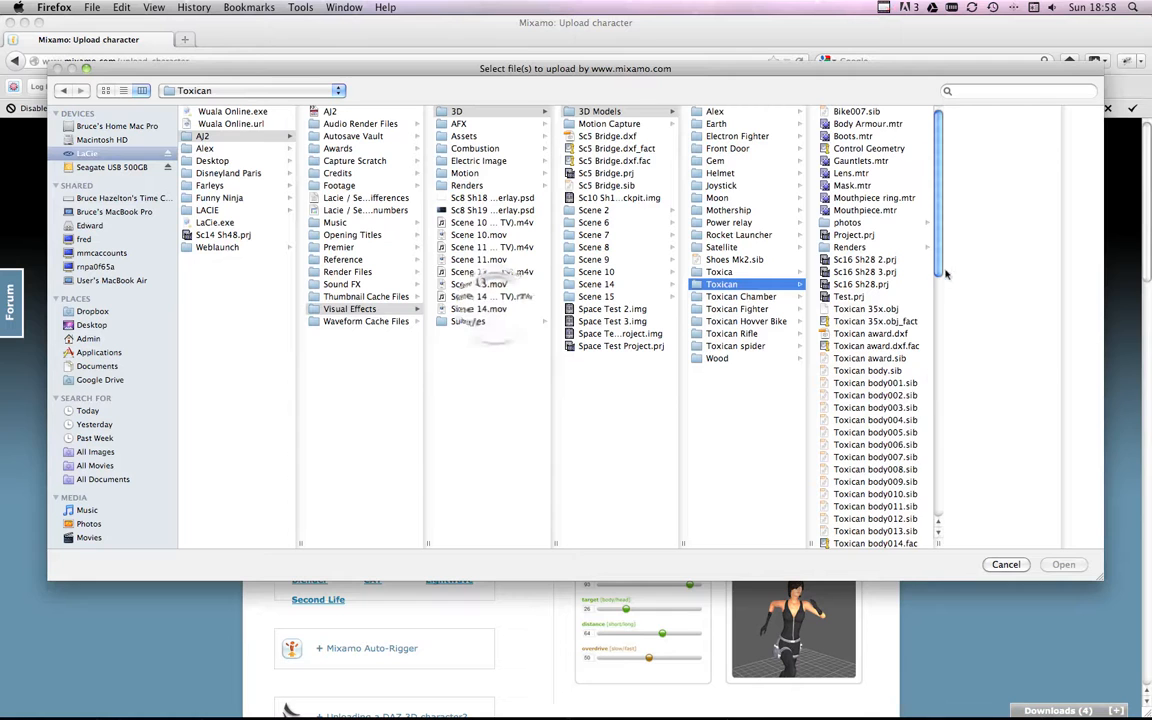
pyautogui.moveTo(941, 268); pyautogui.dragTo(1012, 543)
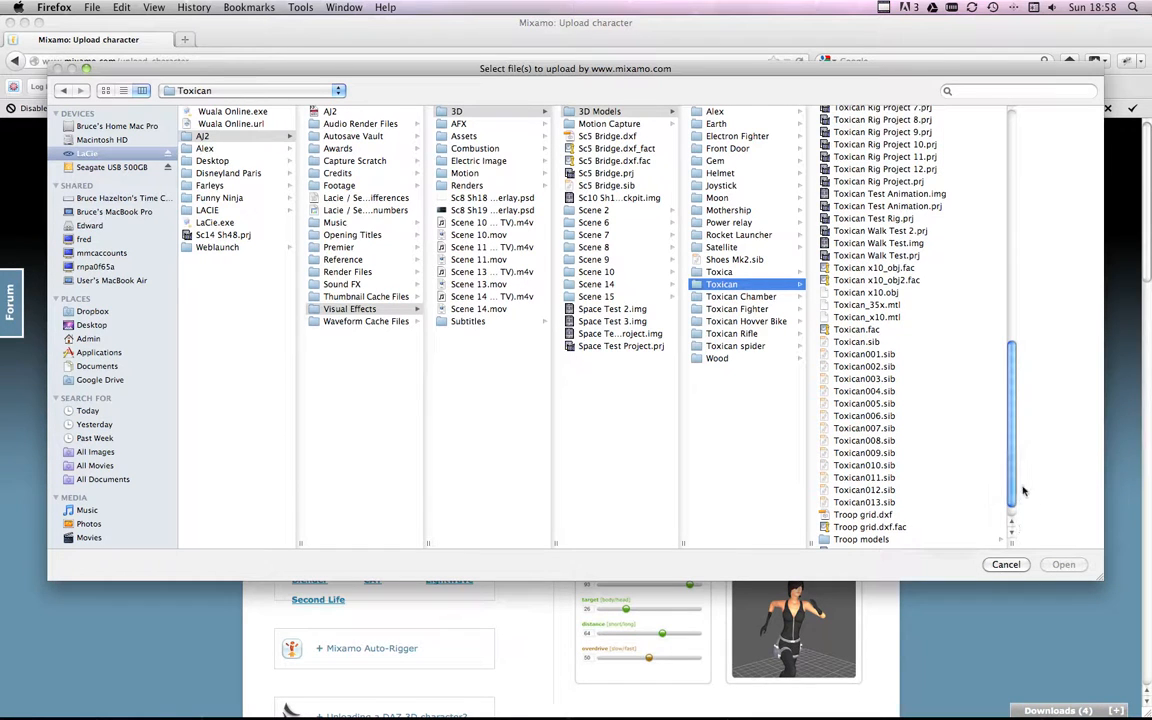
pyautogui.click(878, 293)
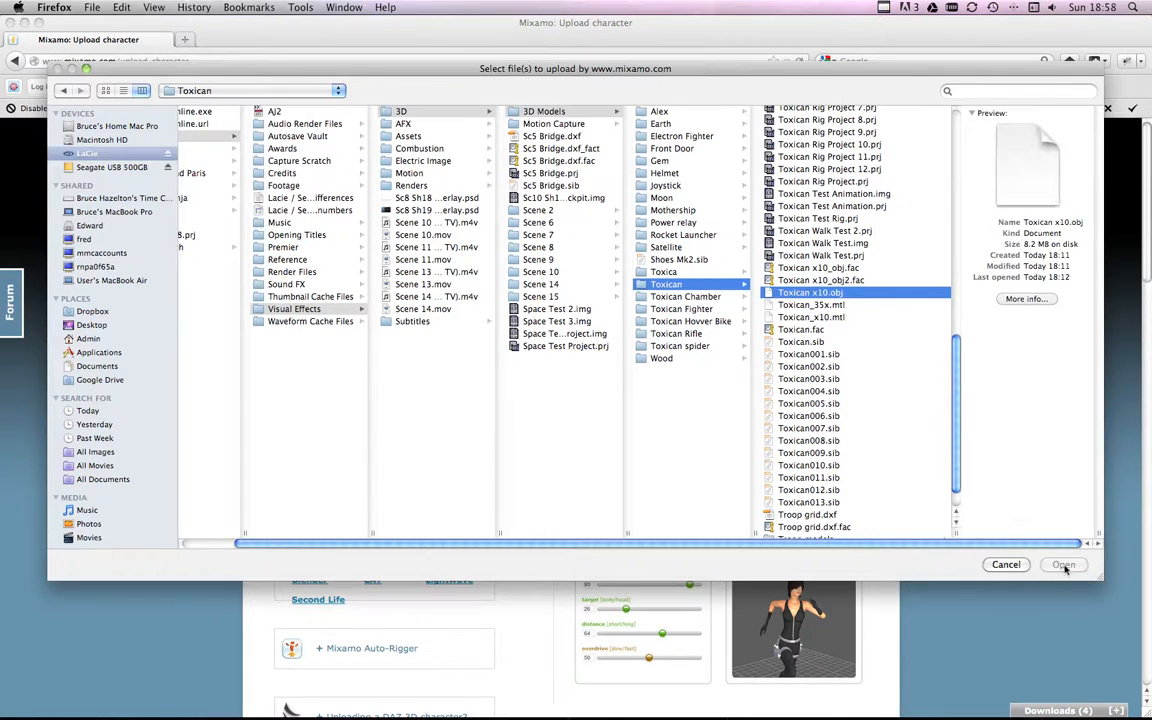
pyautogui.click(1063, 564)
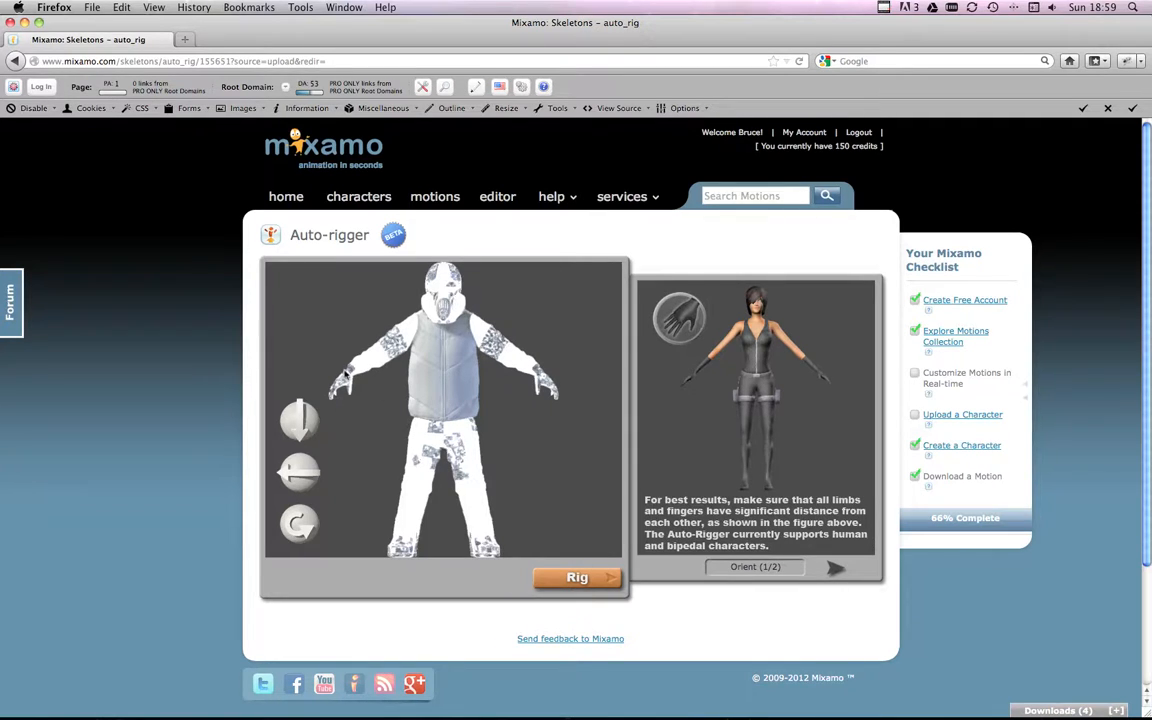
# Step: Place the chin, wrist, elbow and knee markers on the character with symmetry enabled, and generate the rig preview
pyautogui.click(600, 580)
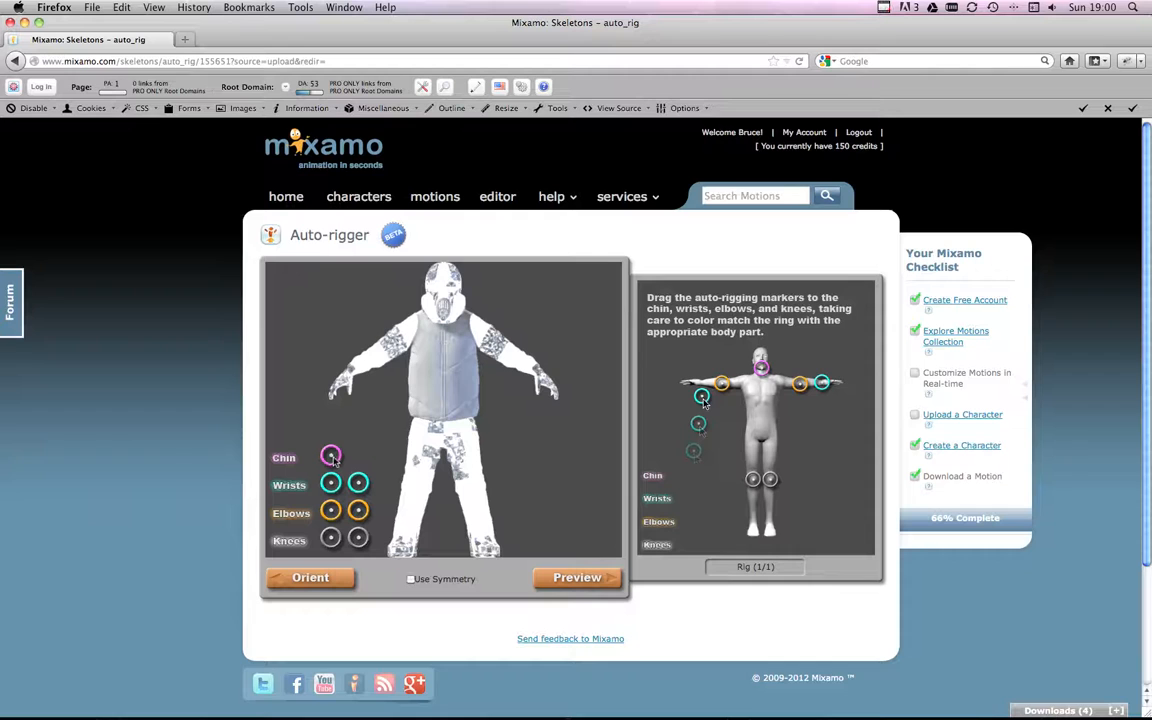
pyautogui.click(410, 579)
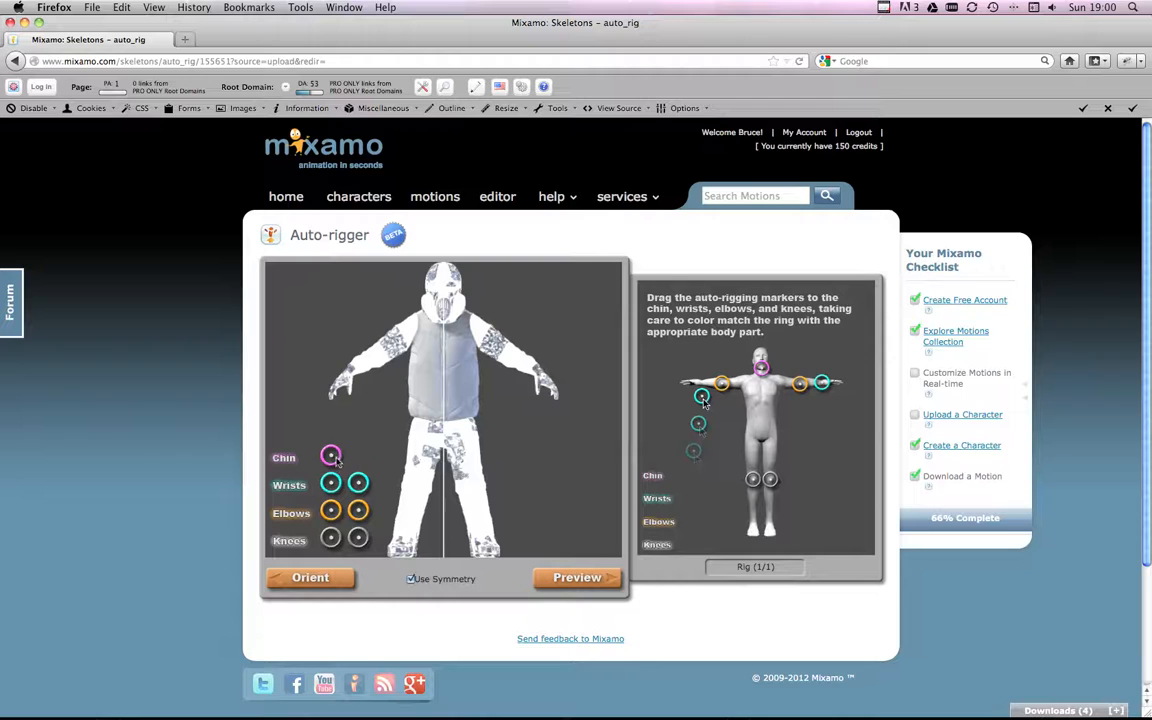
pyautogui.moveTo(330, 455)
pyautogui.mouseDown()
pyautogui.moveTo(438, 312)
pyautogui.moveTo(447, 323)
pyautogui.mouseUp()
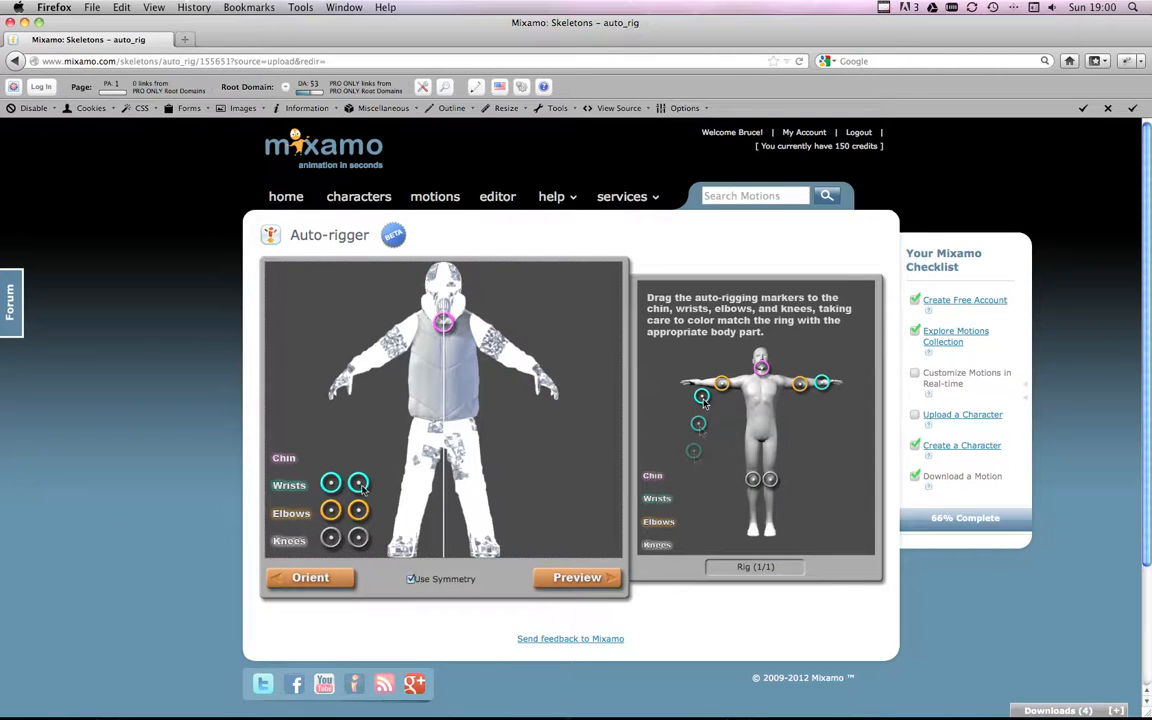
pyautogui.moveTo(358, 484)
pyautogui.mouseDown()
pyautogui.moveTo(445, 410)
pyautogui.moveTo(485, 335)
pyautogui.moveTo(537, 374)
pyautogui.mouseUp()
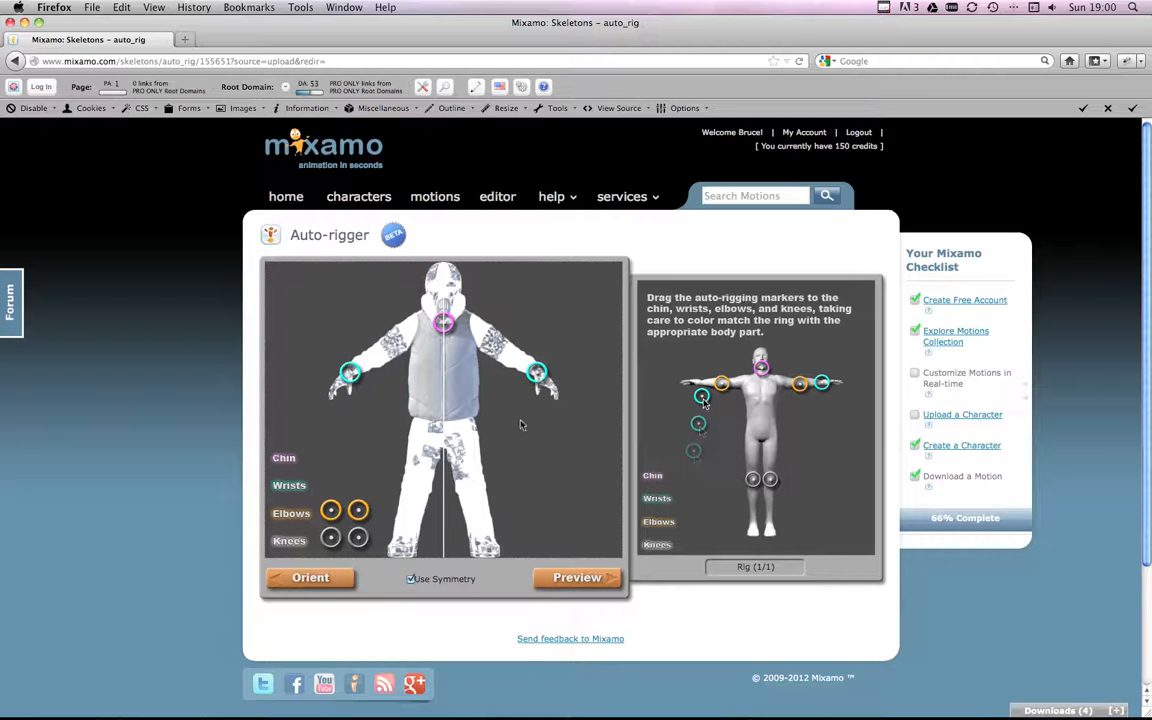
pyautogui.moveTo(358, 512); pyautogui.dragTo(503, 352)
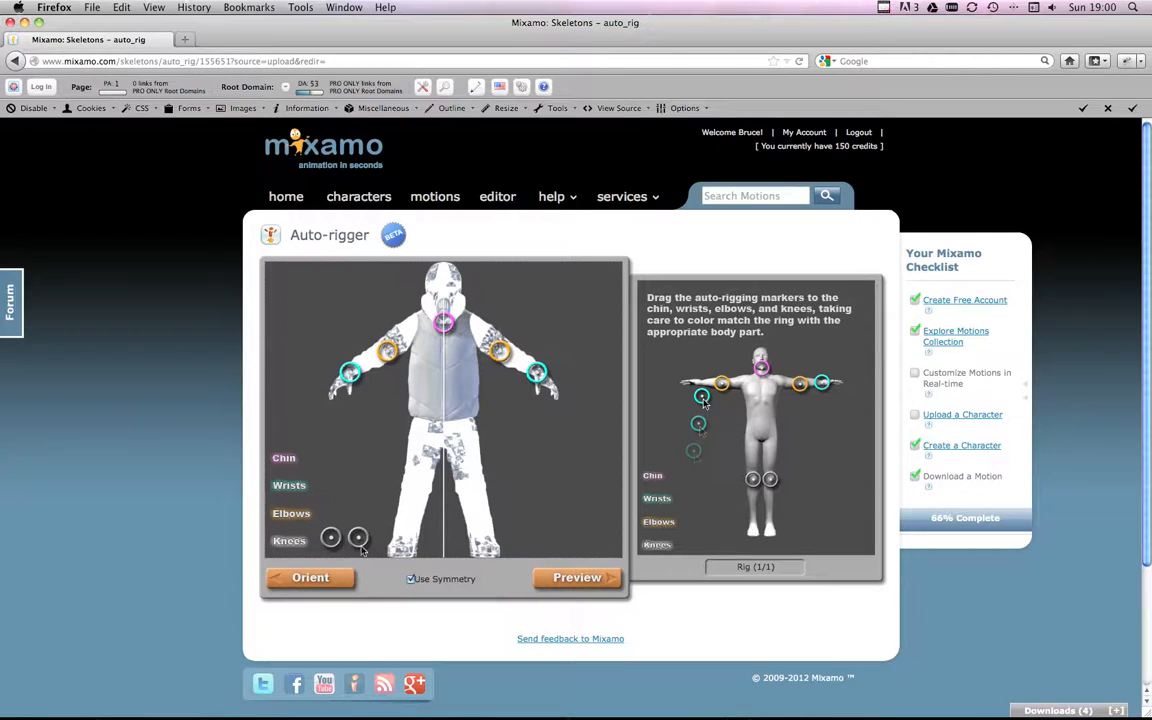
pyautogui.moveTo(358, 537); pyautogui.dragTo(475, 485)
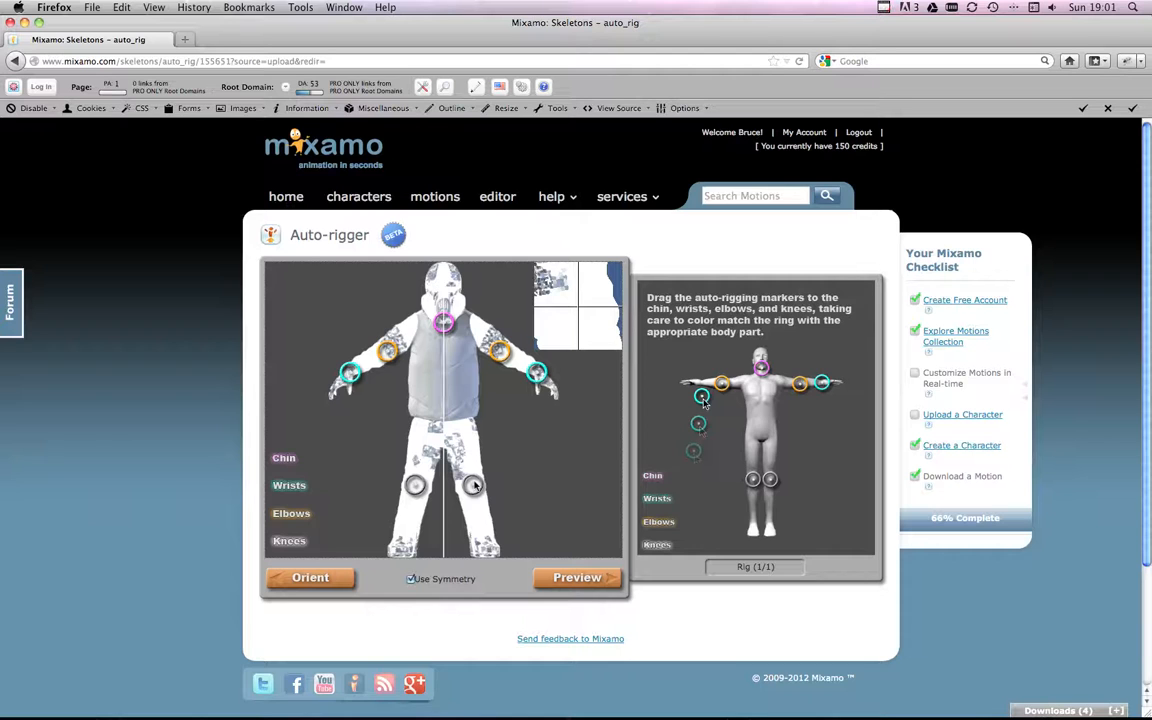
pyautogui.moveTo(474, 485); pyautogui.dragTo(472, 486)
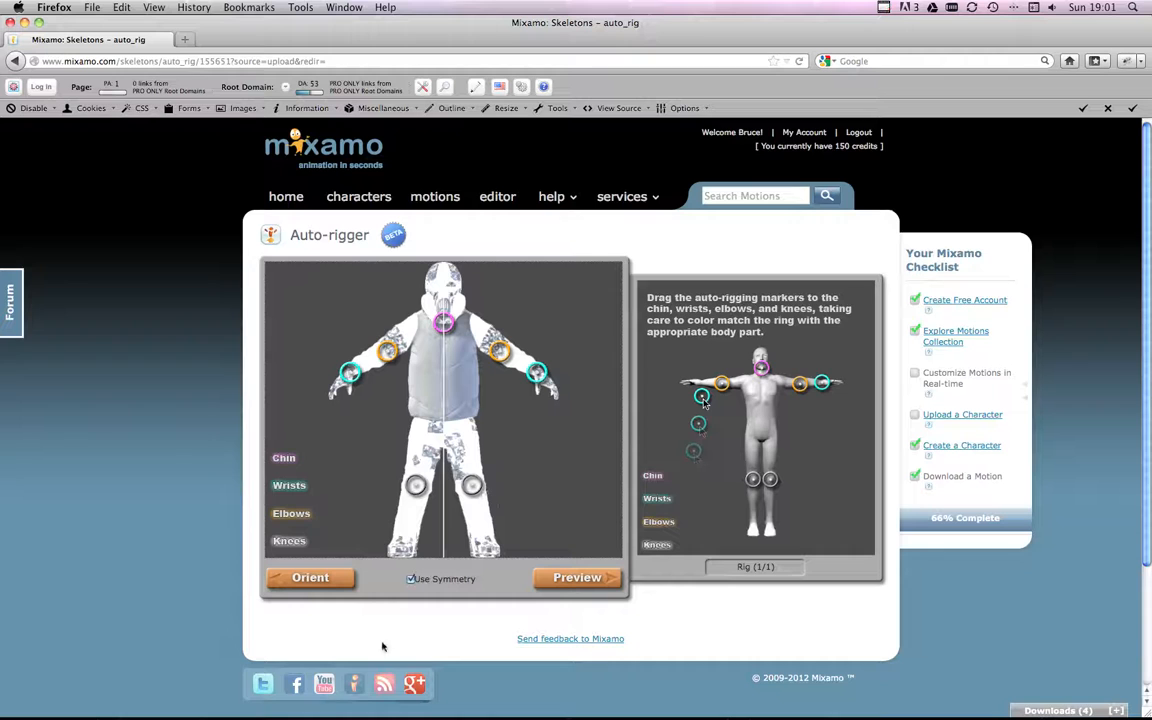
pyautogui.click(598, 580)
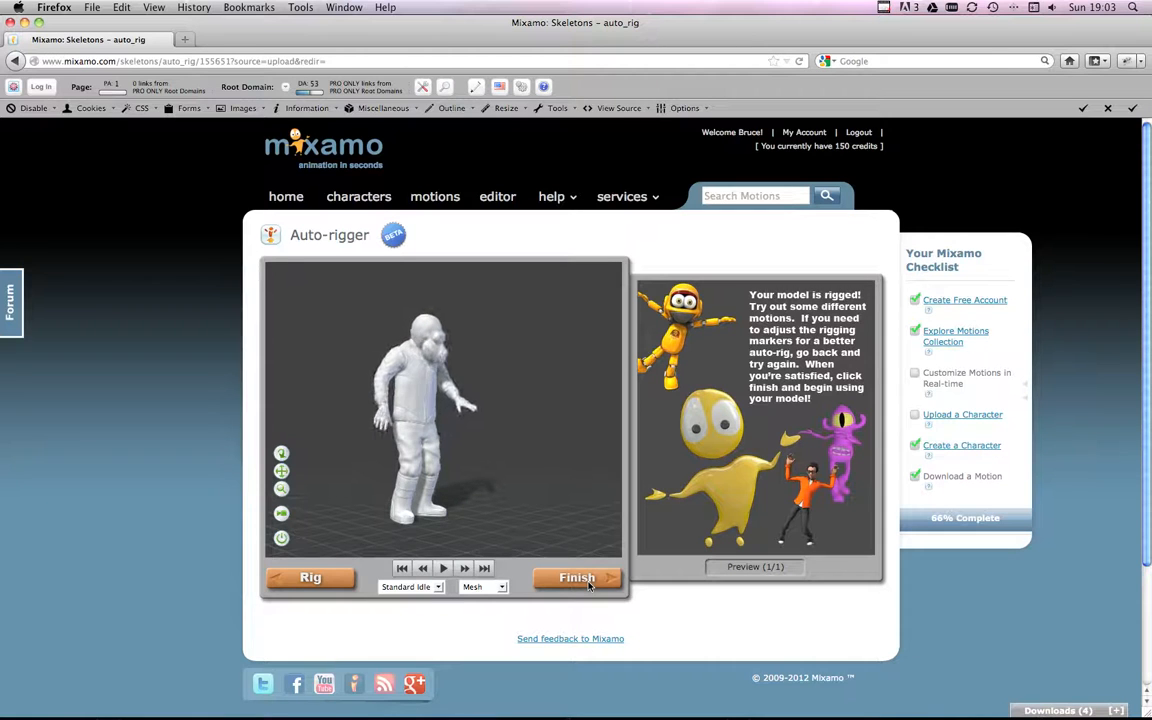
# Step: Preview the rigged character with the walking, jumping, t-pose and skinning test motions
pyautogui.click(436, 588)
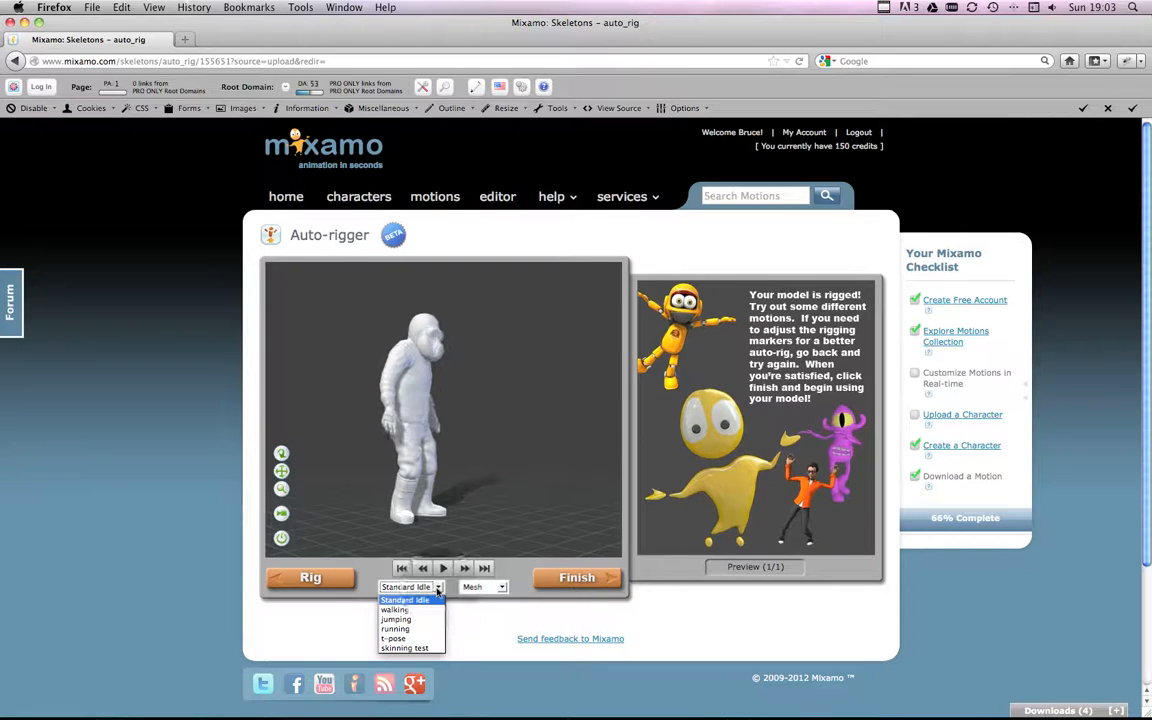
pyautogui.click(395, 609)
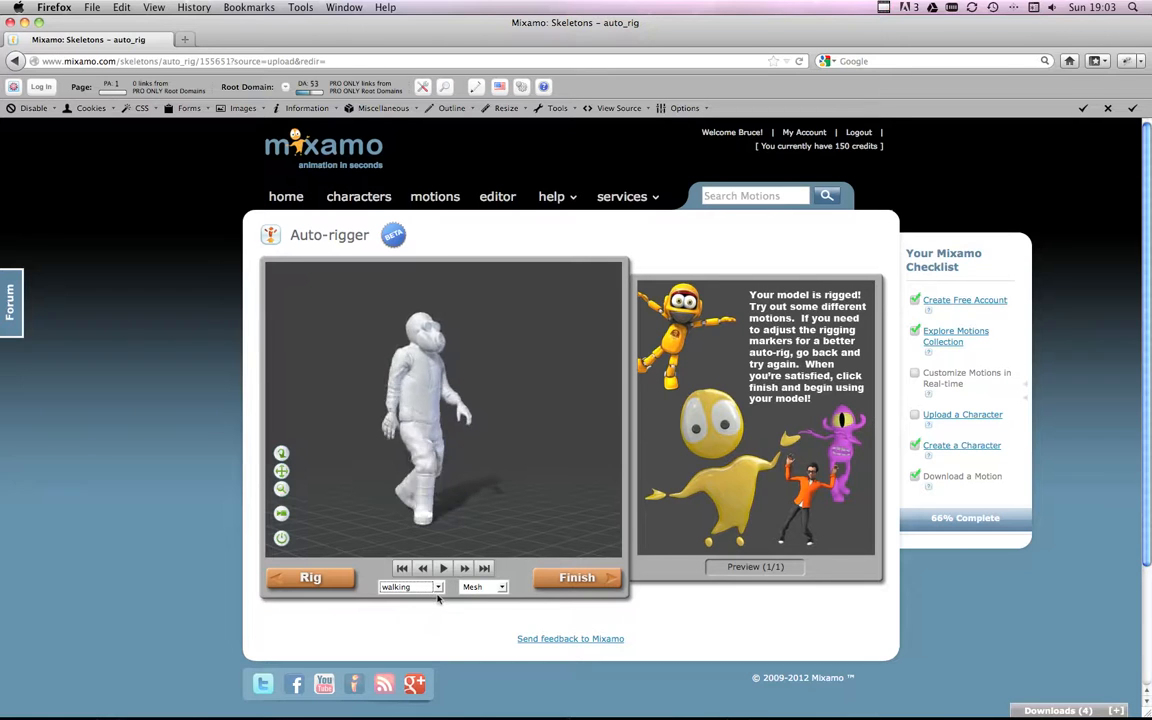
pyautogui.click(437, 588)
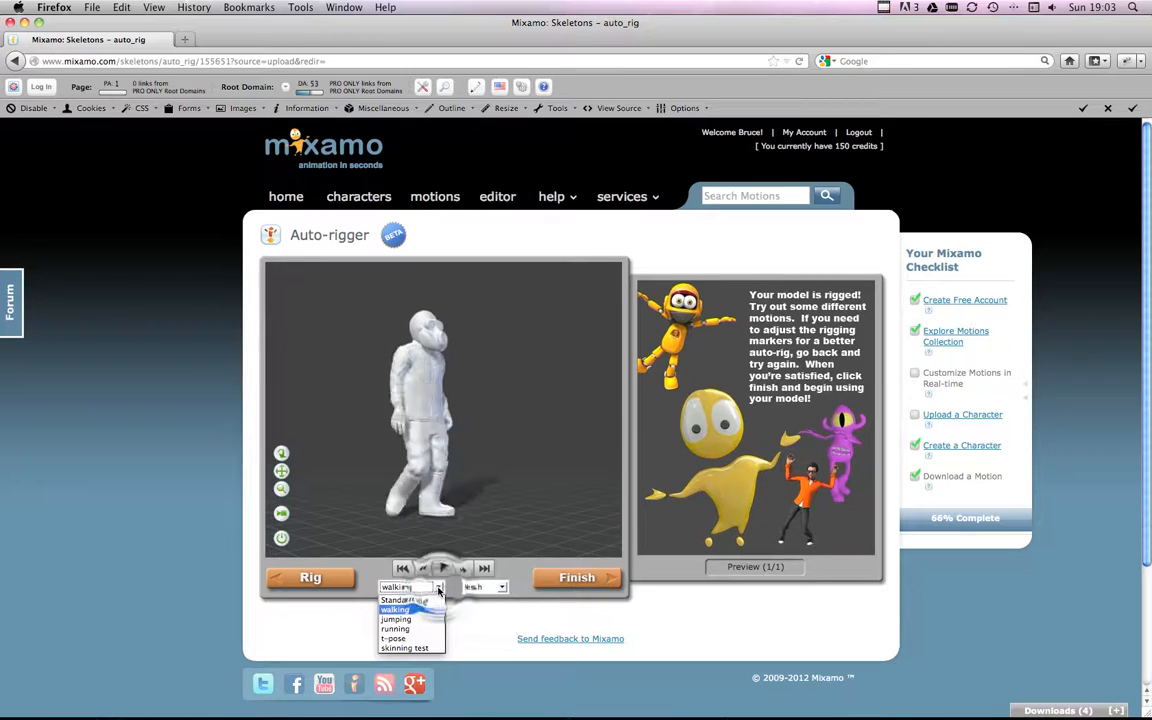
pyautogui.click(438, 630)
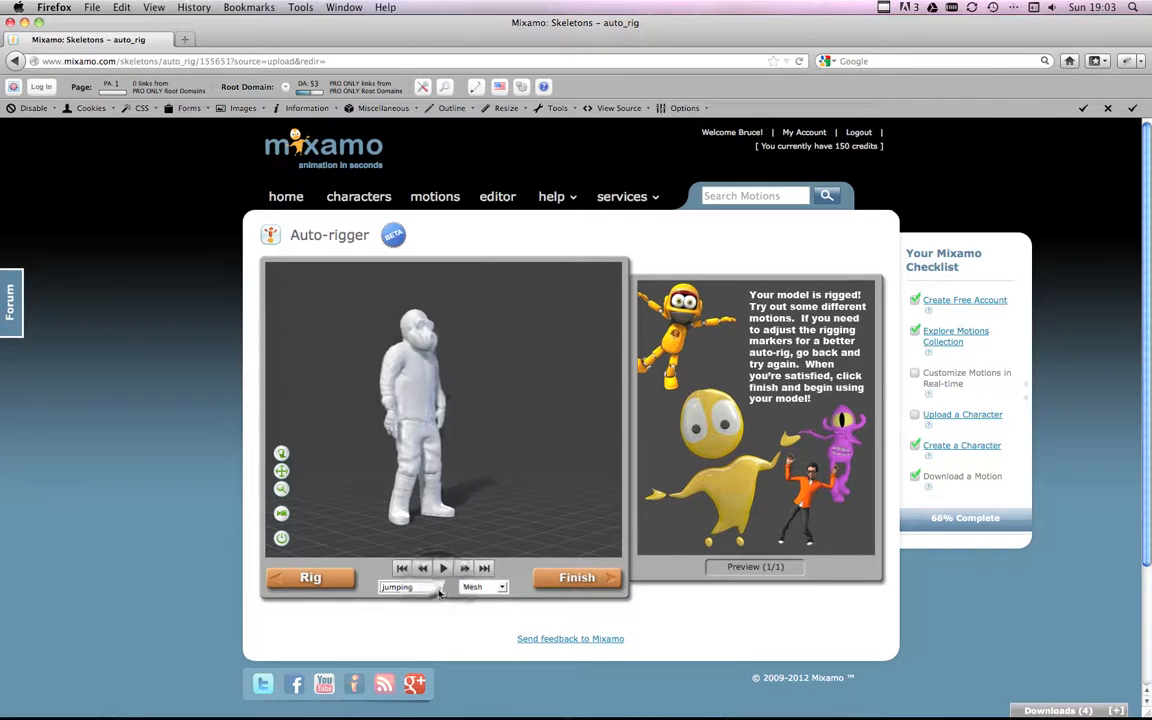
pyautogui.click(437, 588)
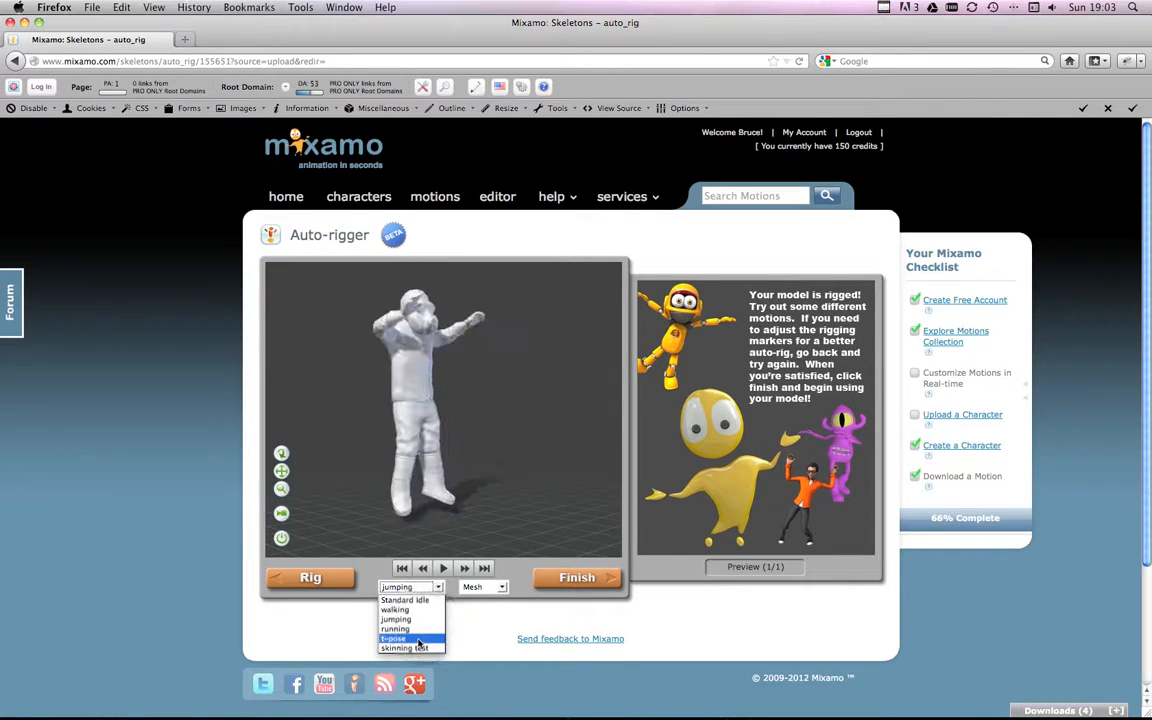
pyautogui.click(415, 638)
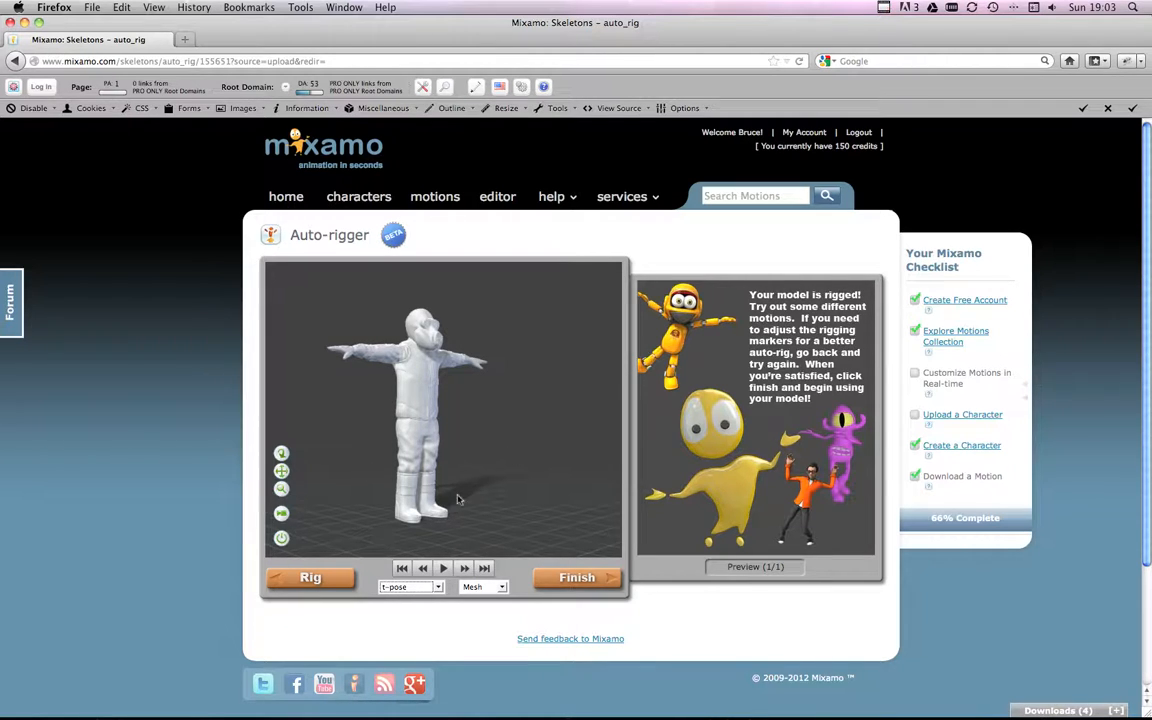
pyautogui.click(433, 587)
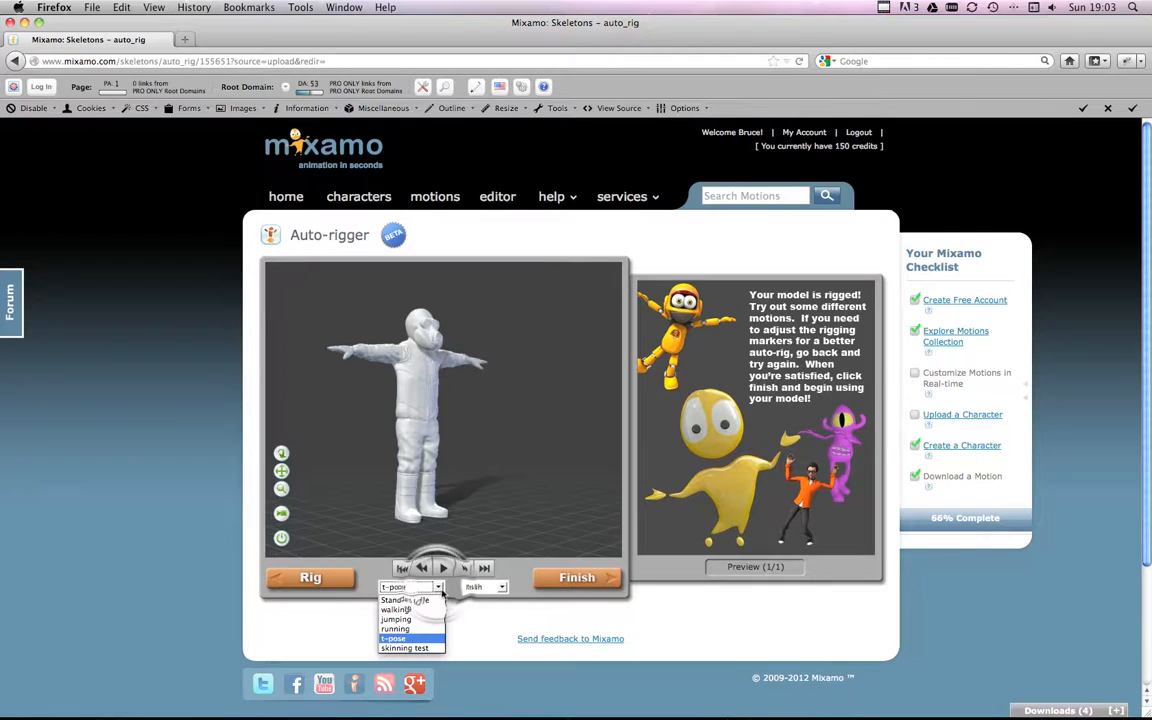
pyautogui.click(429, 649)
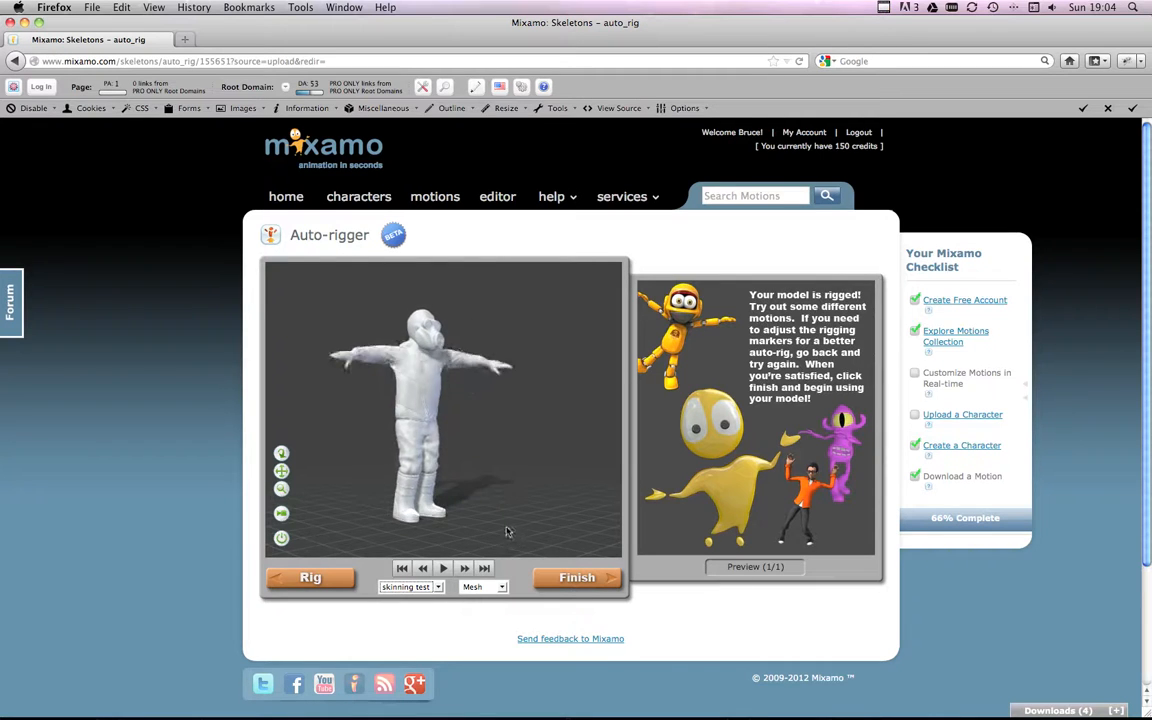
# Step: Finish the auto-rig and open the dying backwards motion from the motions collection, searching for death among human motions
pyautogui.click(614, 580)
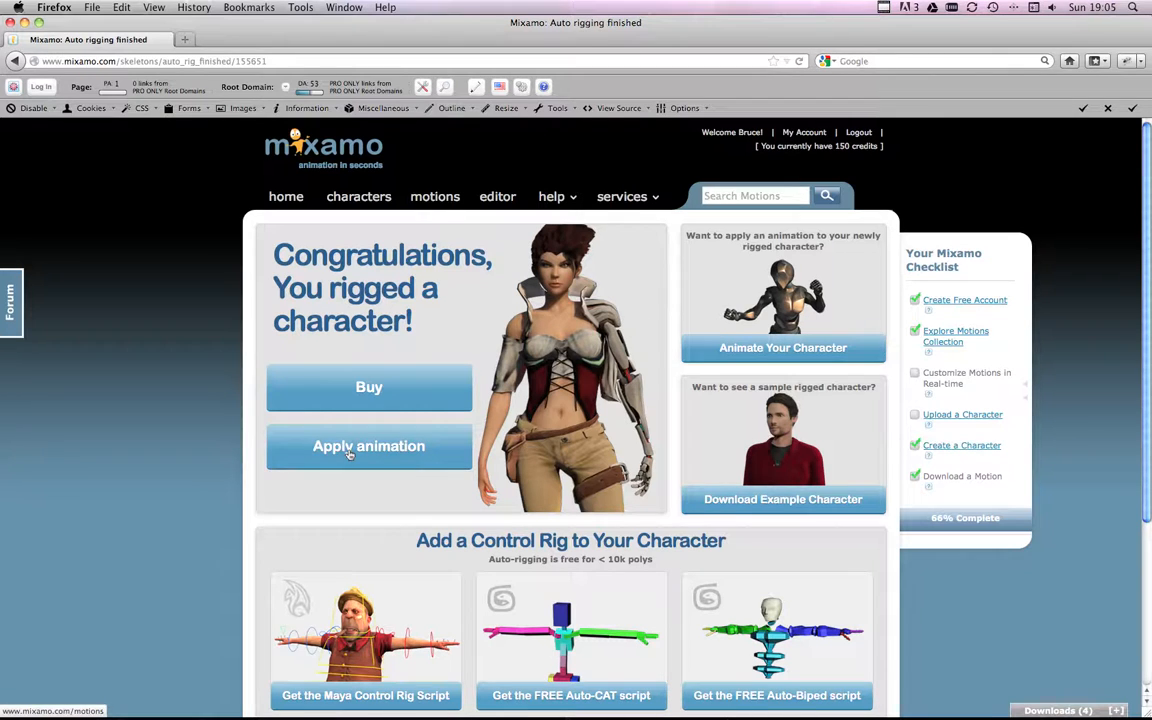
pyautogui.click(437, 202)
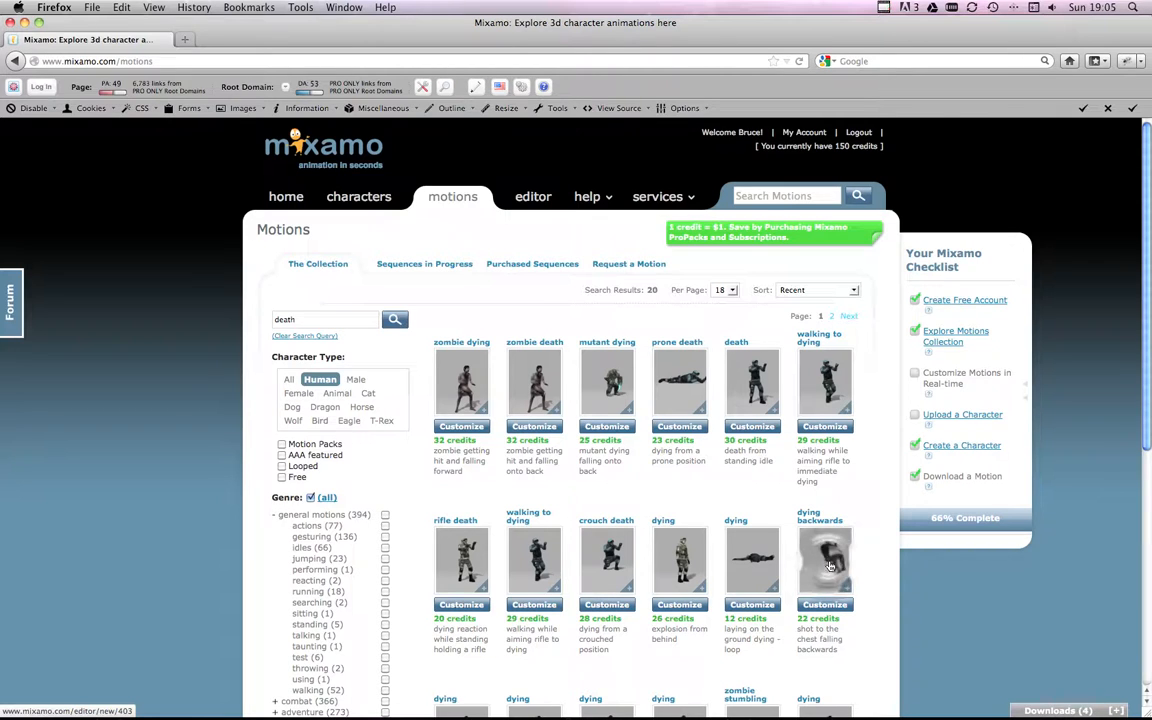
pyautogui.click(829, 566)
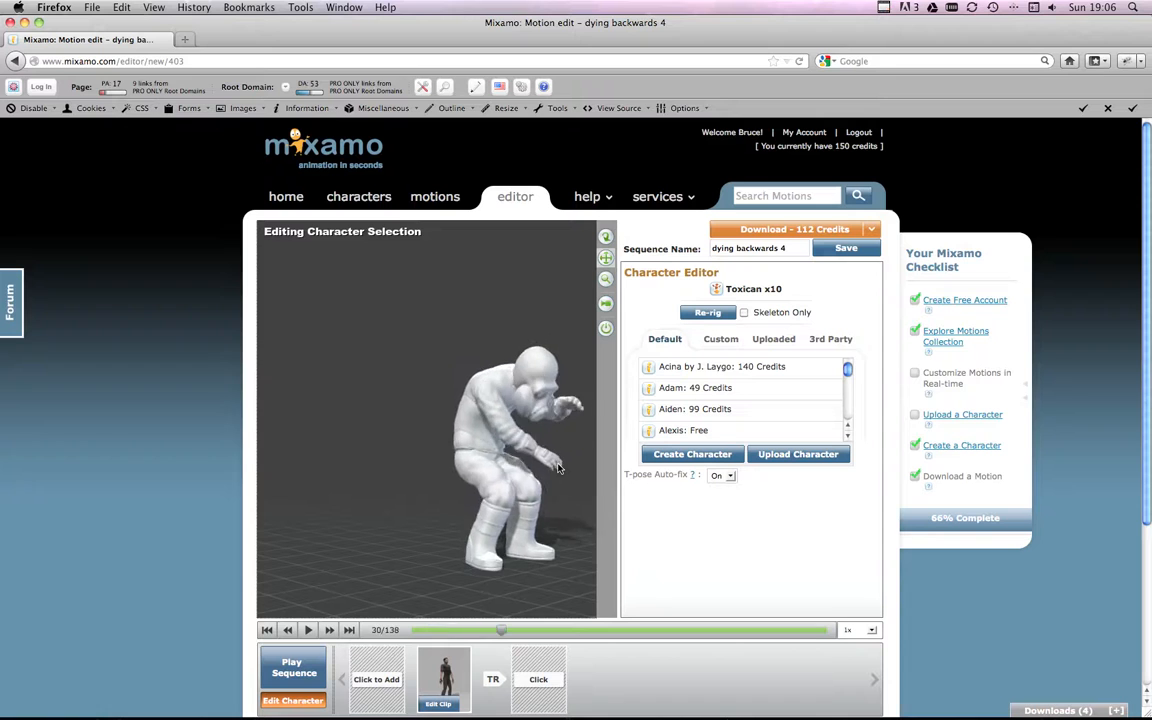
# Step: Show the clip settings of the dying backwards motion and purchase it together with the Toxican x10 character
pyautogui.click(447, 680)
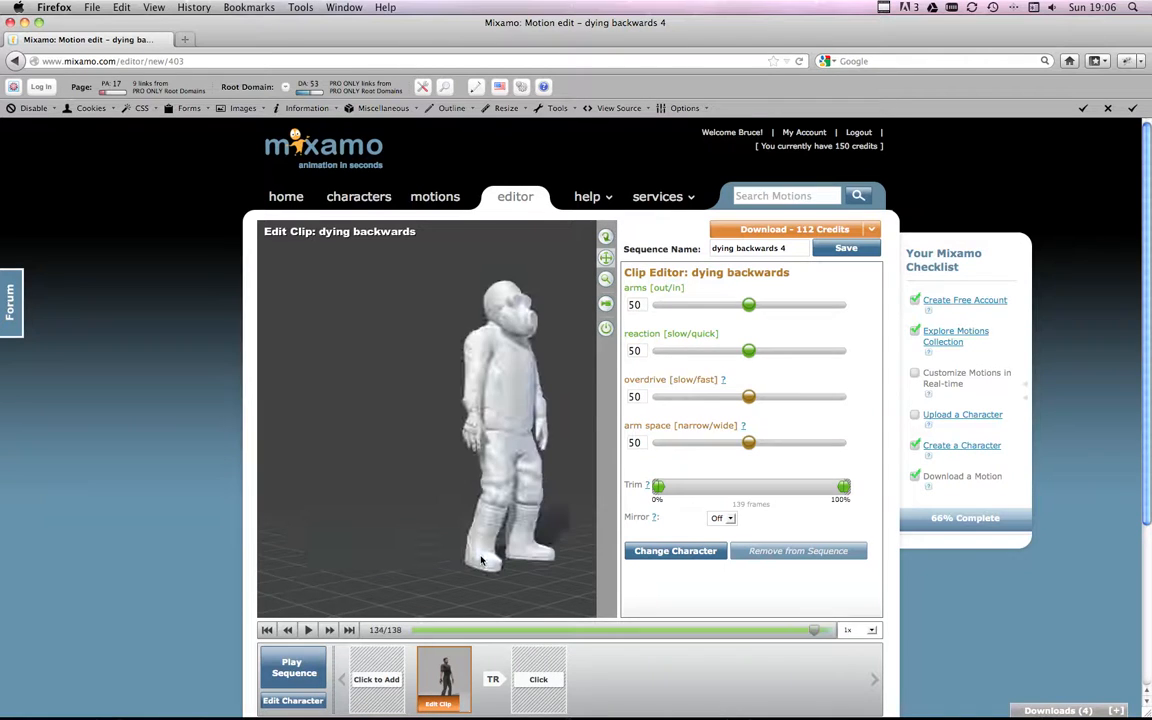
pyautogui.click(787, 231)
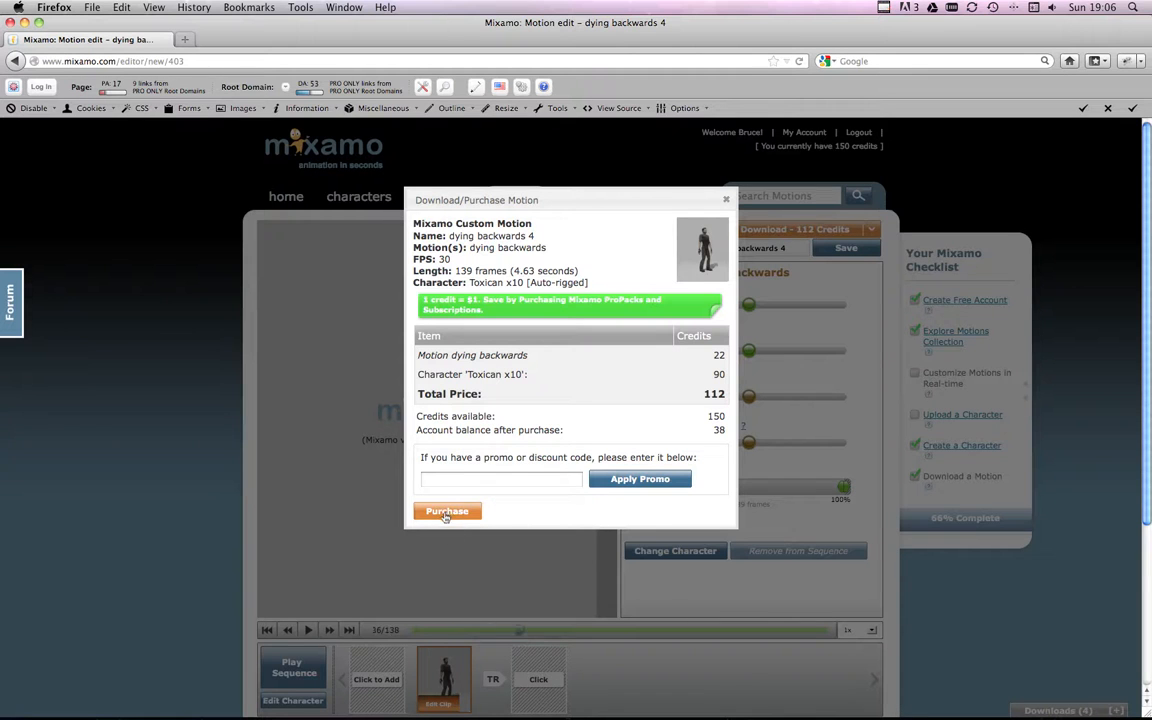
pyautogui.click(446, 512)
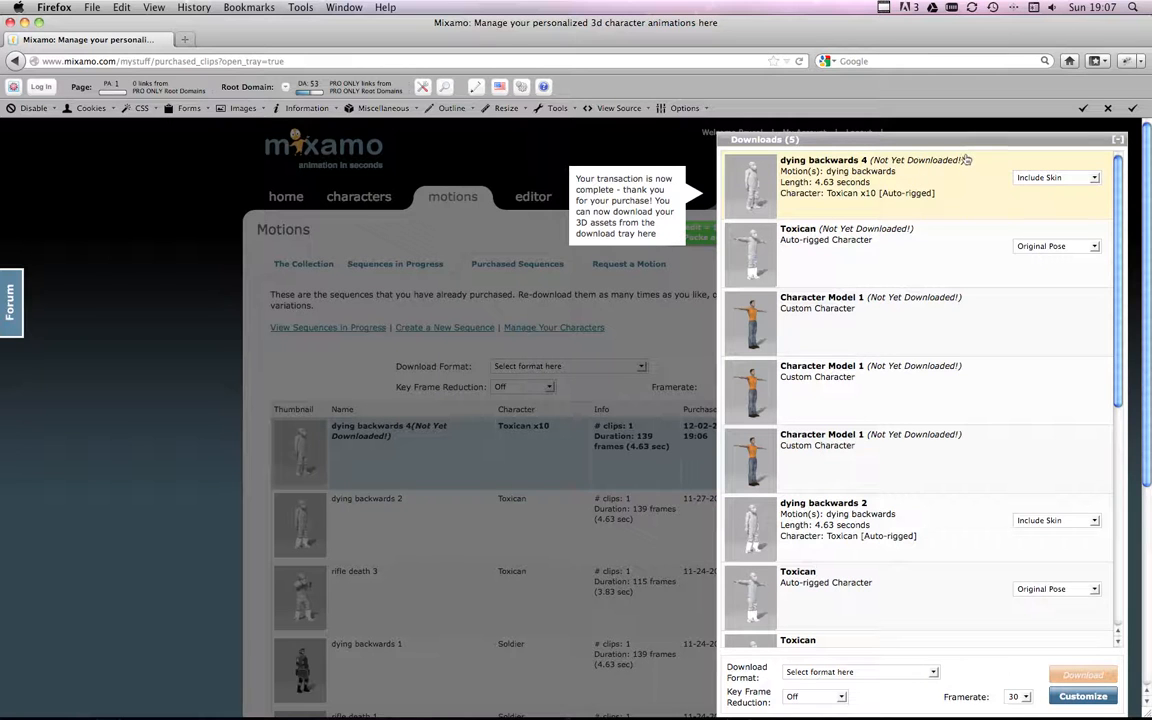
# Step: Download the dying backwards 4 motion as Skeleton Only in Biovision (.bvh) format at a framerate of 24
pyautogui.click(1090, 181)
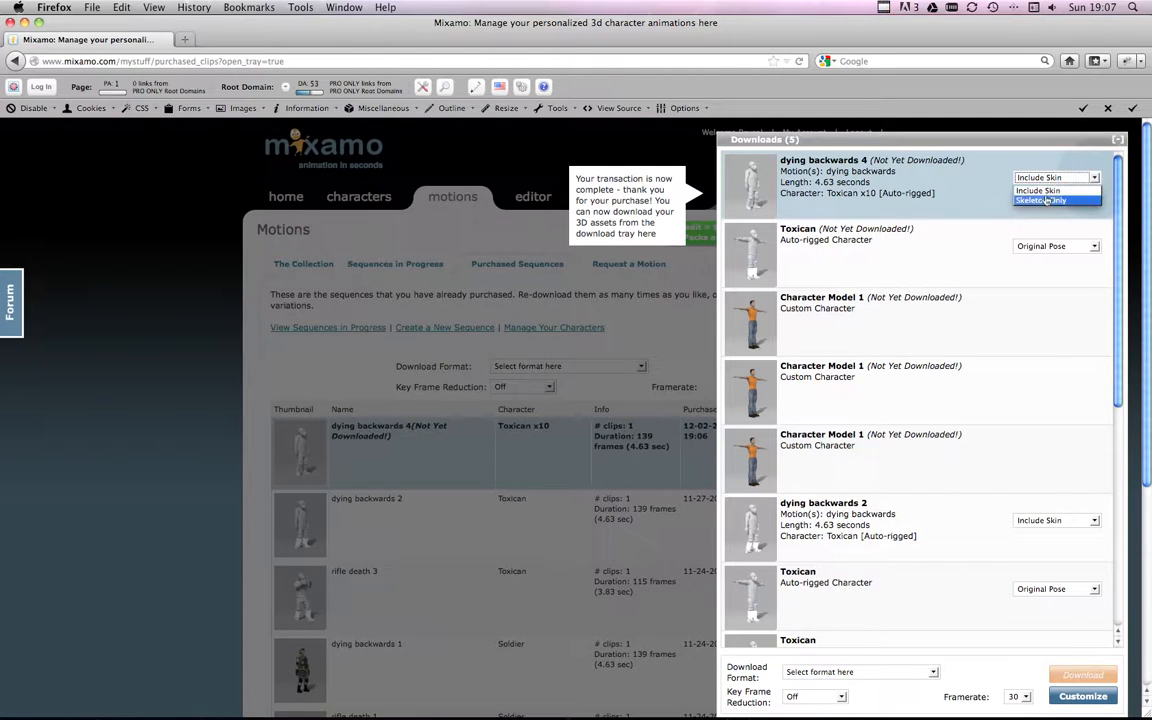
pyautogui.click(1045, 200)
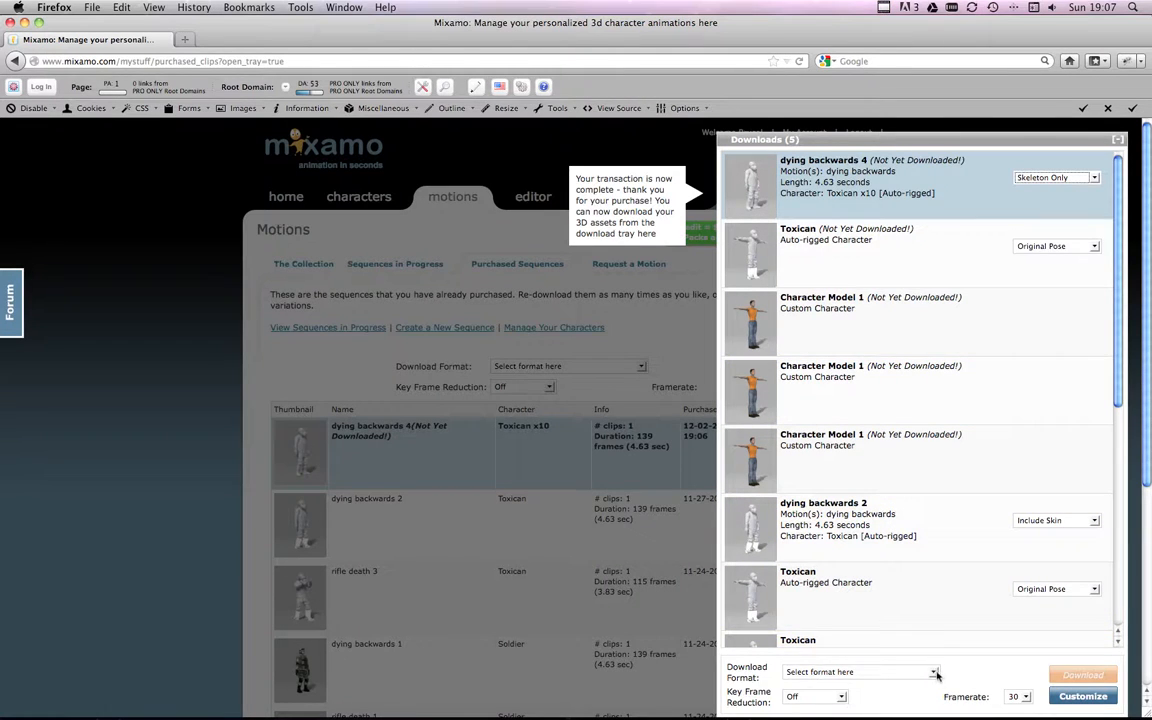
pyautogui.click(855, 672)
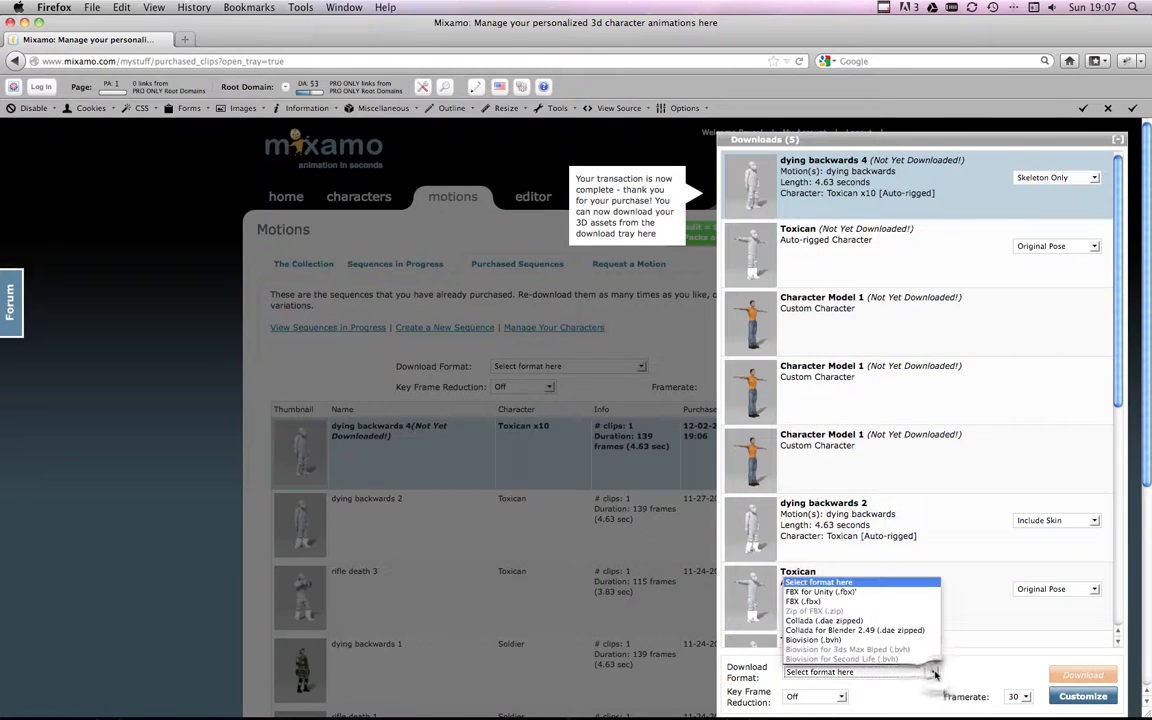
pyautogui.click(820, 640)
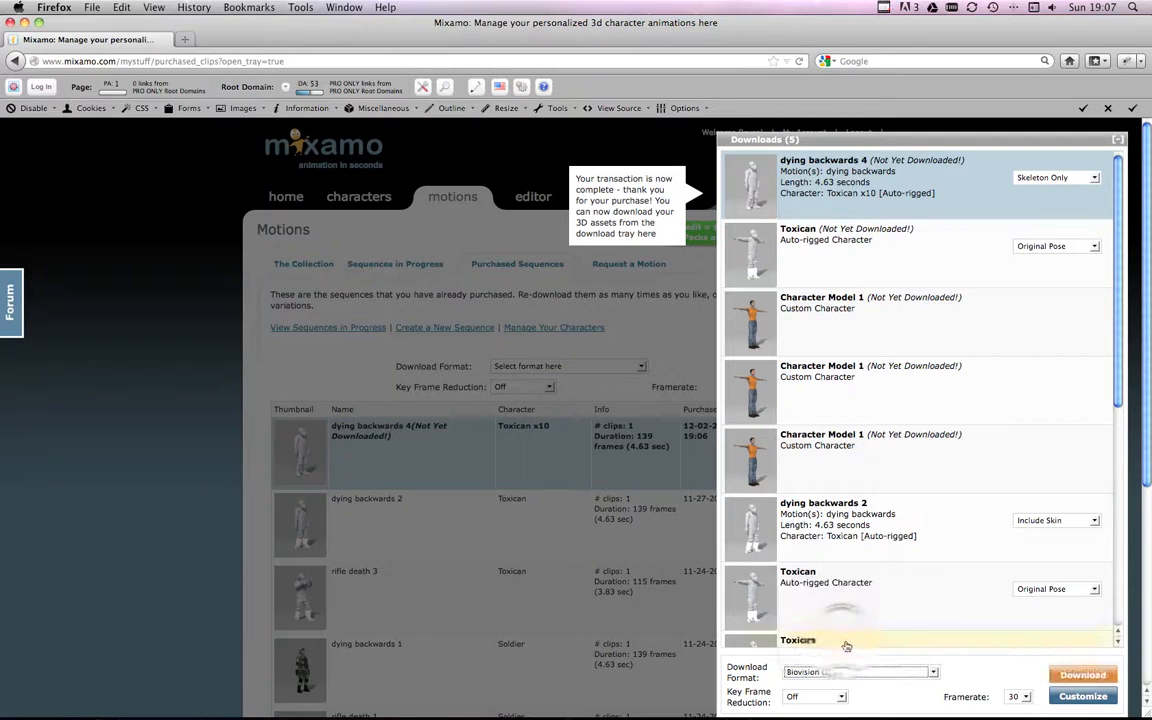
pyautogui.click(1020, 696)
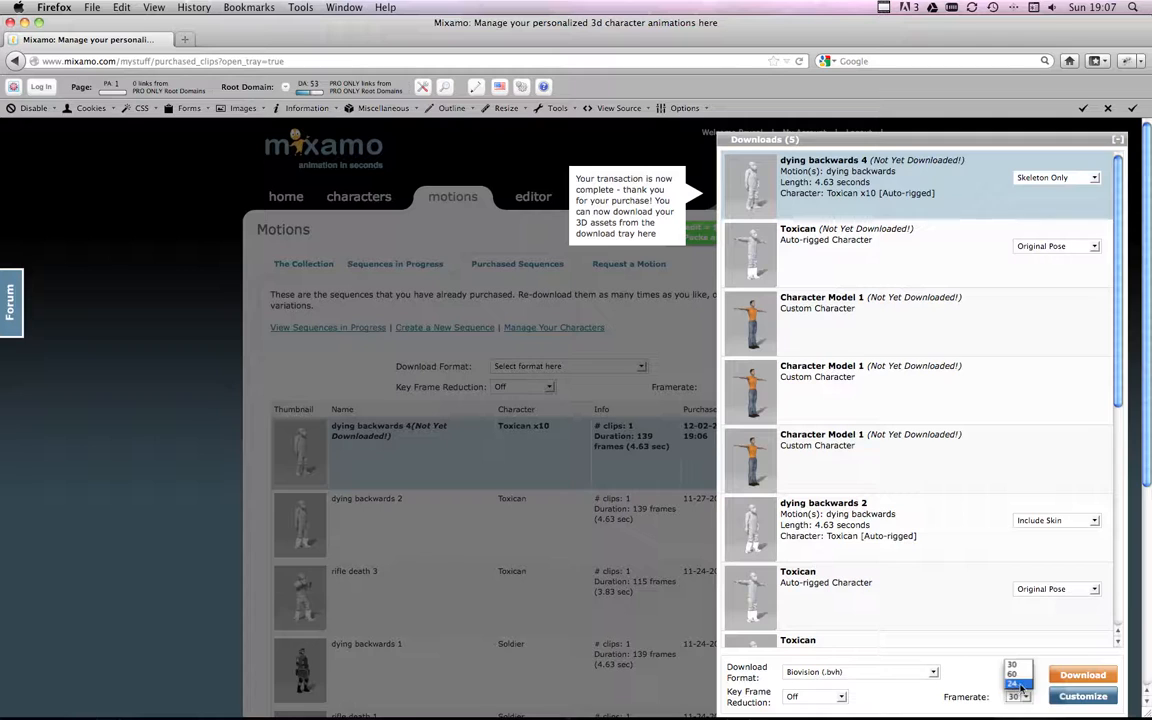
pyautogui.click(1020, 684)
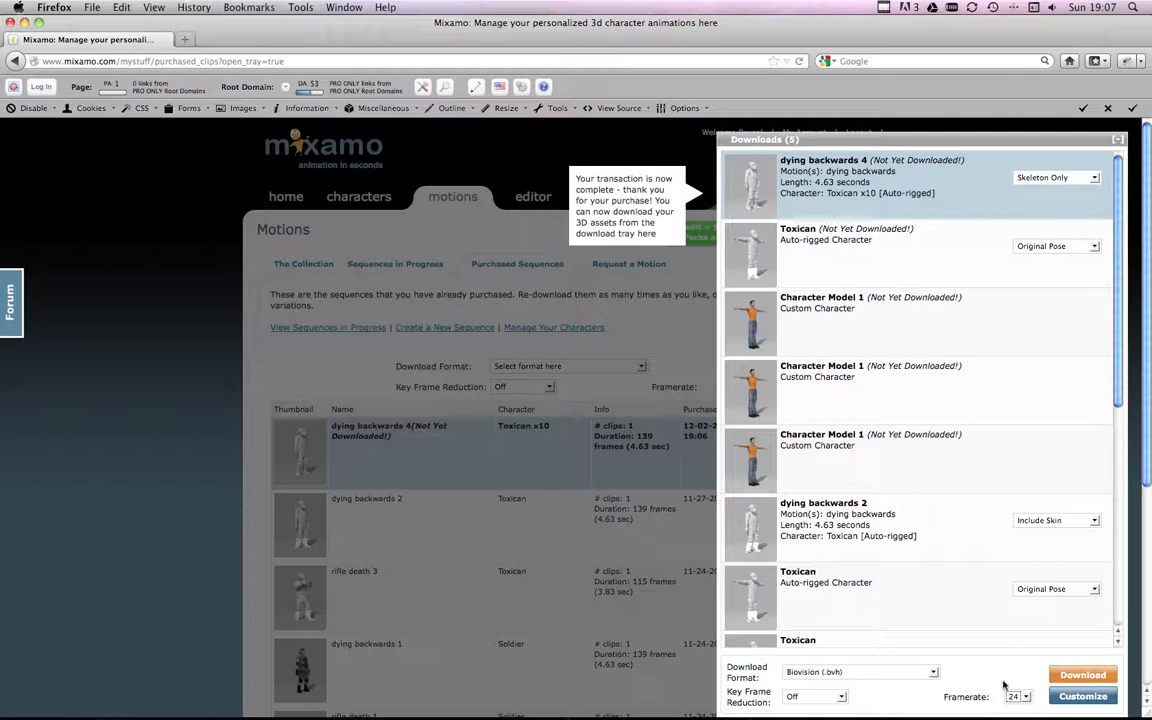
pyautogui.click(1084, 675)
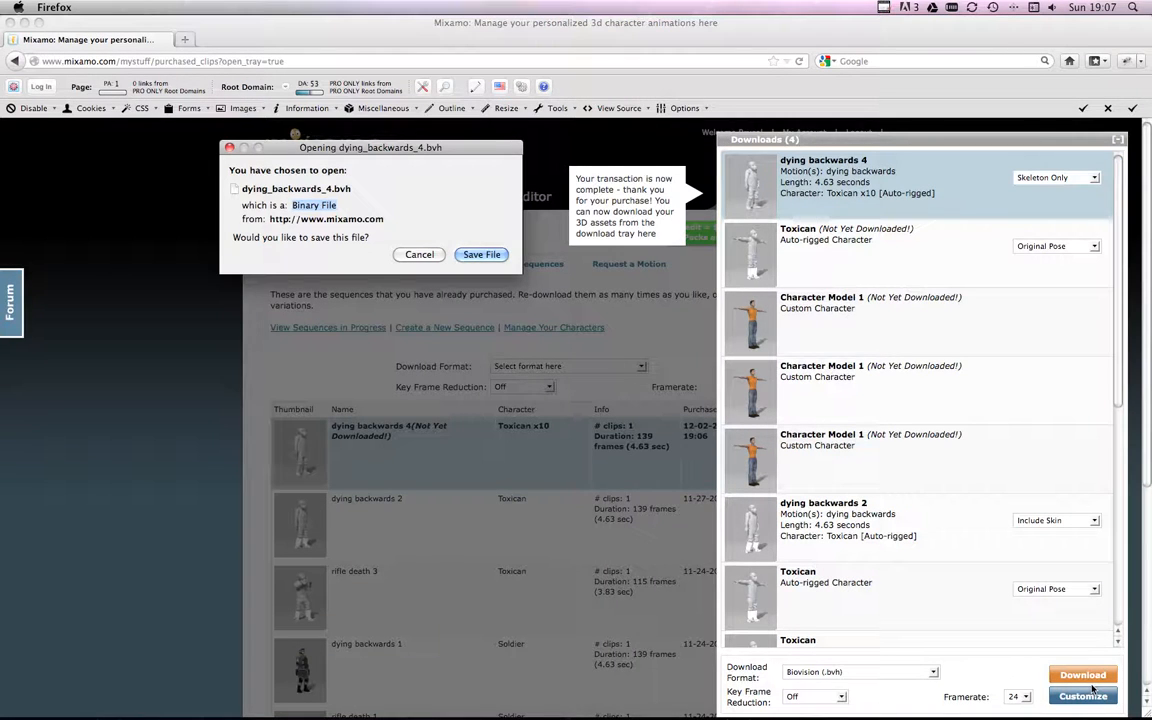
# Step: Save dying_backwards_4.bvh on the LaCie drive in the folder AJ2 > Visual Effects > 3D > Motion Capture
pyautogui.click(472, 254)
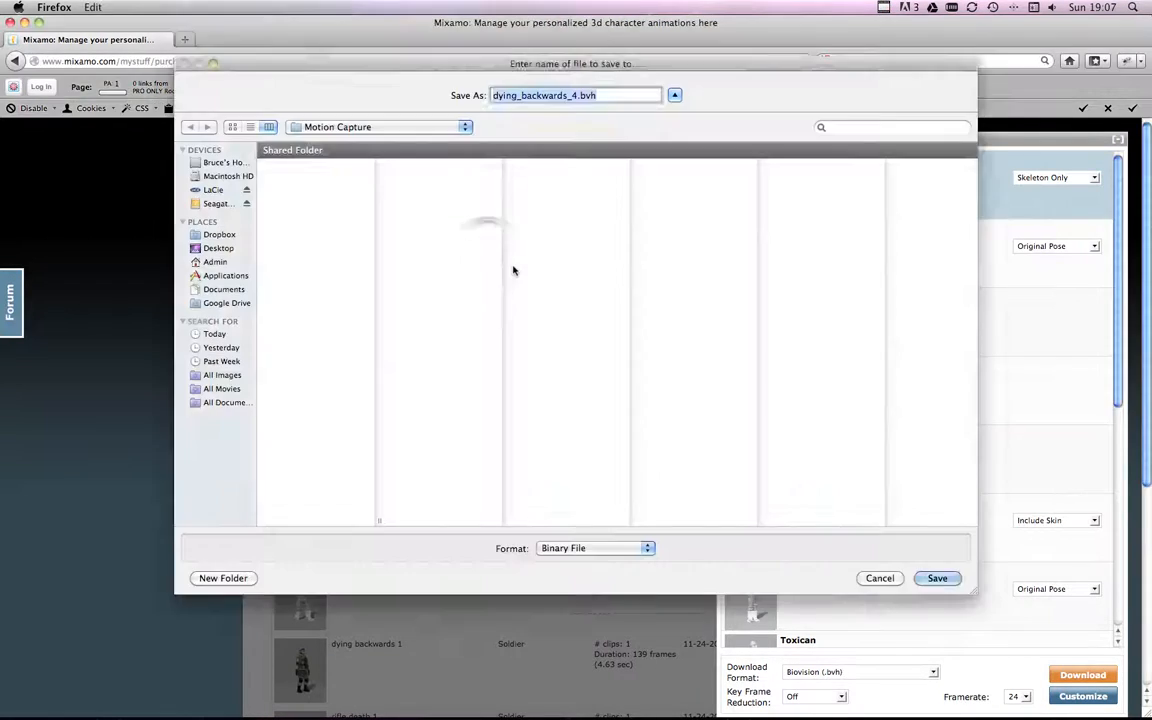
pyautogui.click(364, 127)
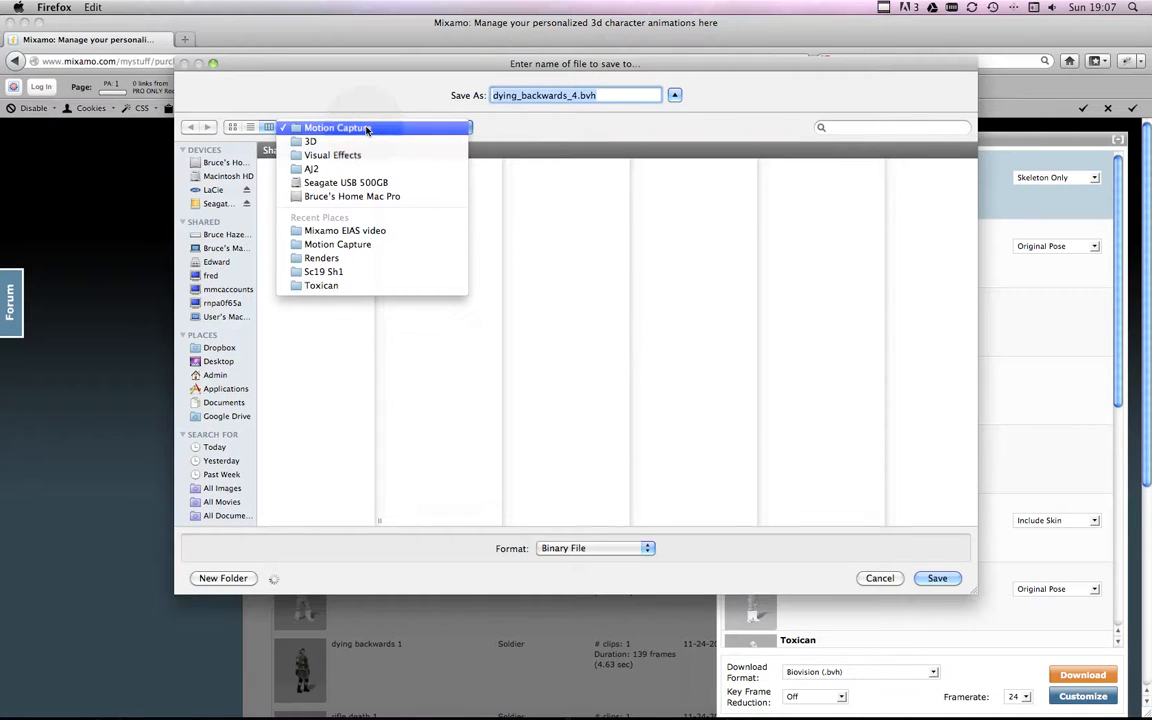
pyautogui.click(300, 127)
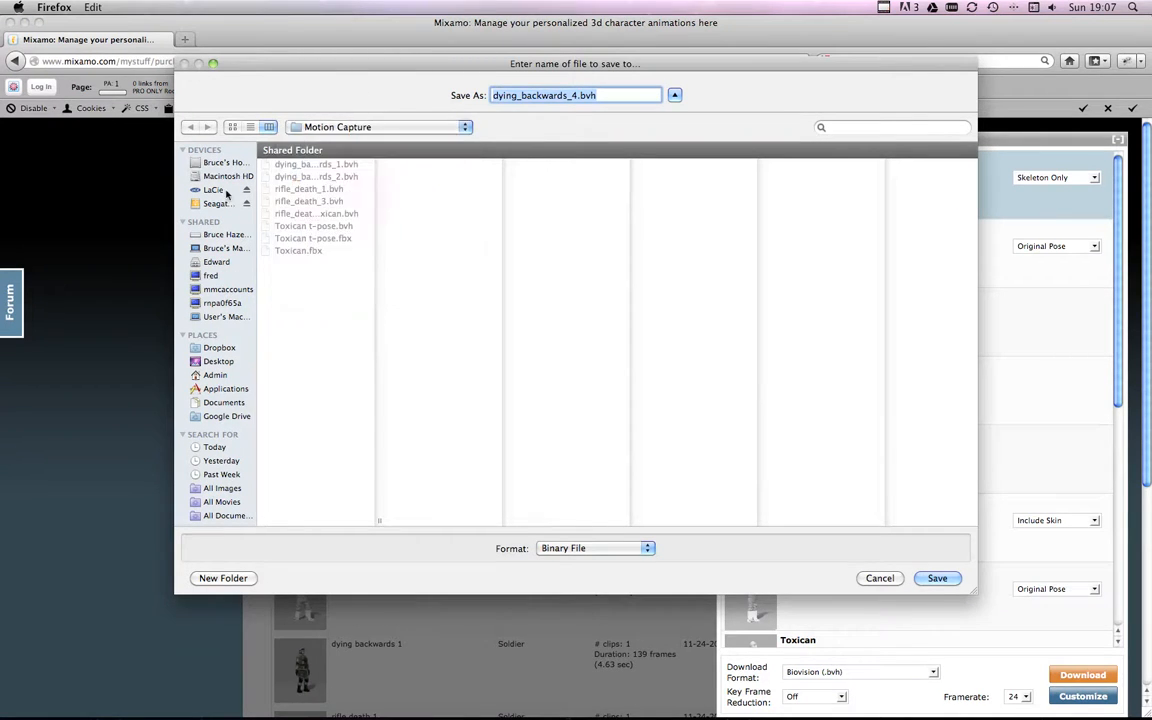
pyautogui.click(212, 190)
pyautogui.click(282, 172)
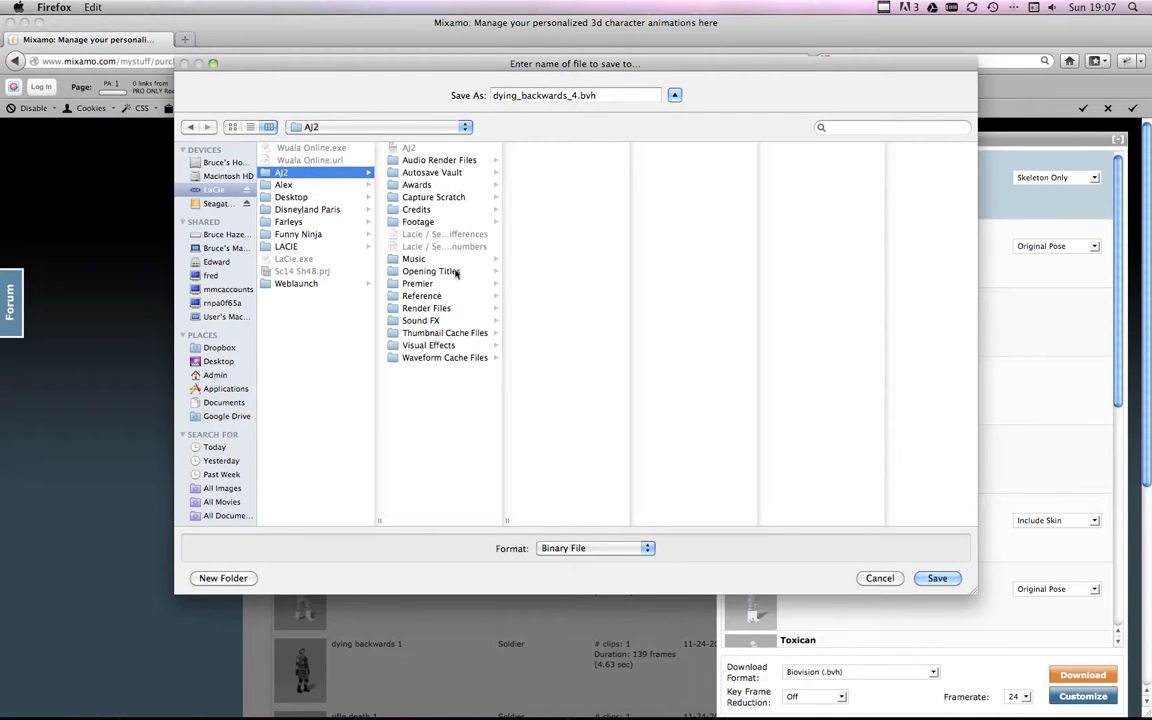
pyautogui.click(446, 345)
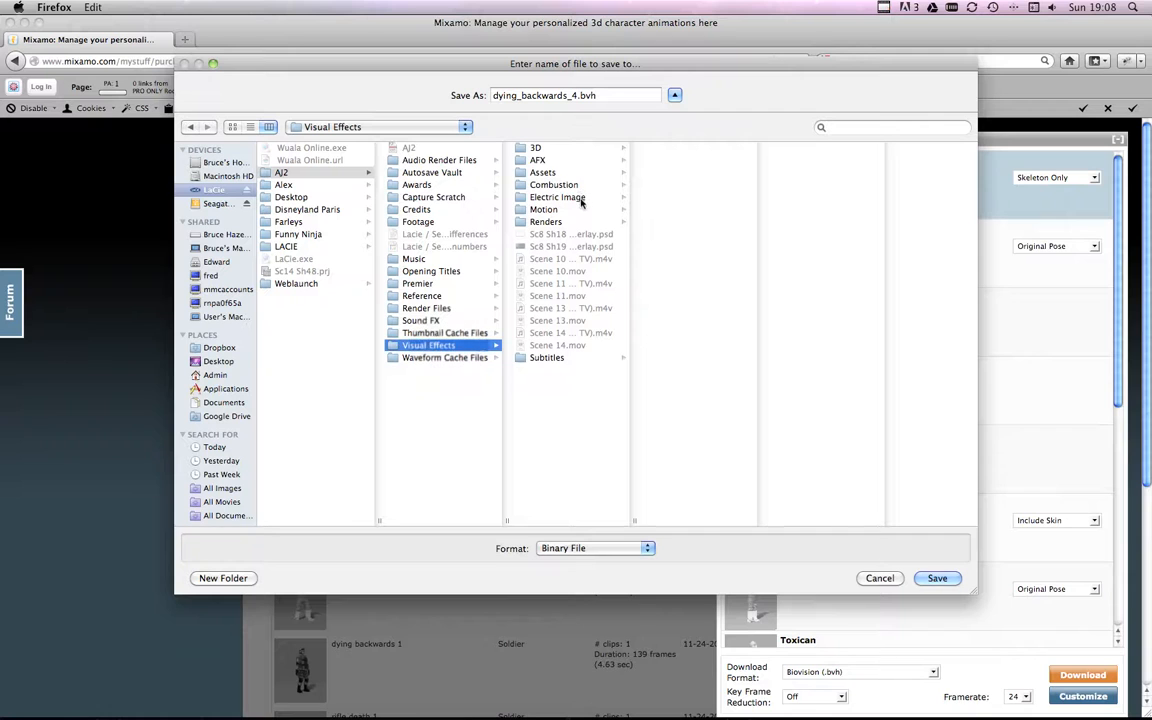
pyautogui.click(566, 211)
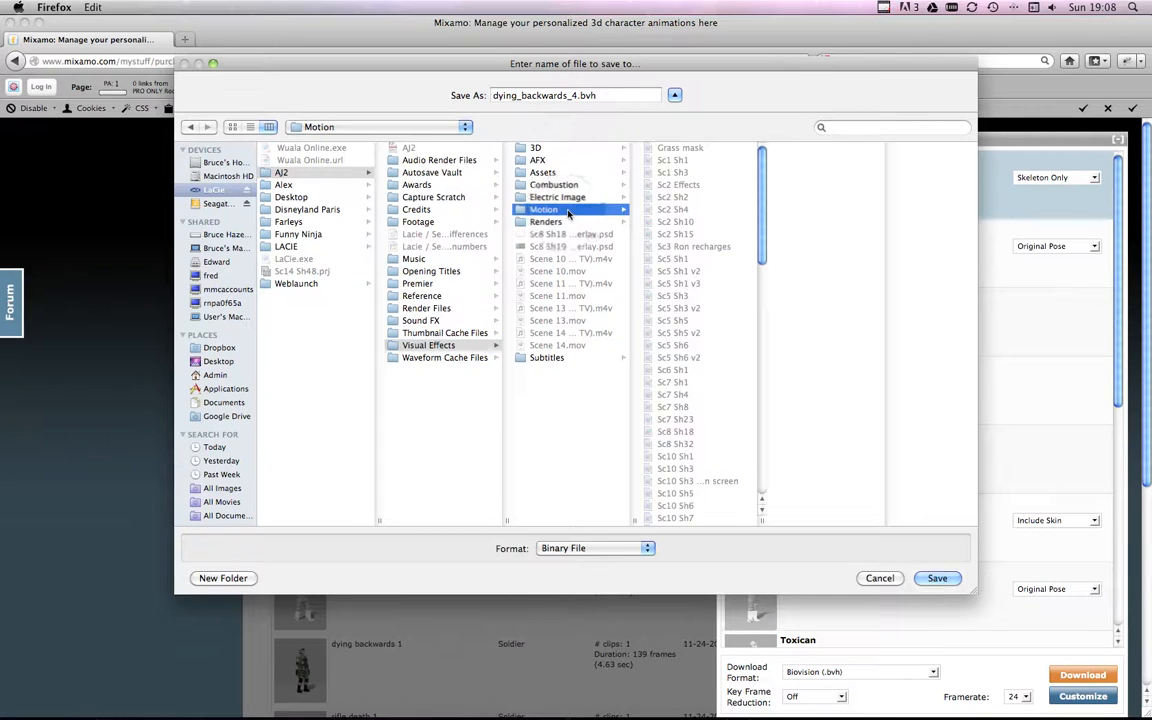
pyautogui.click(540, 149)
pyautogui.click(695, 160)
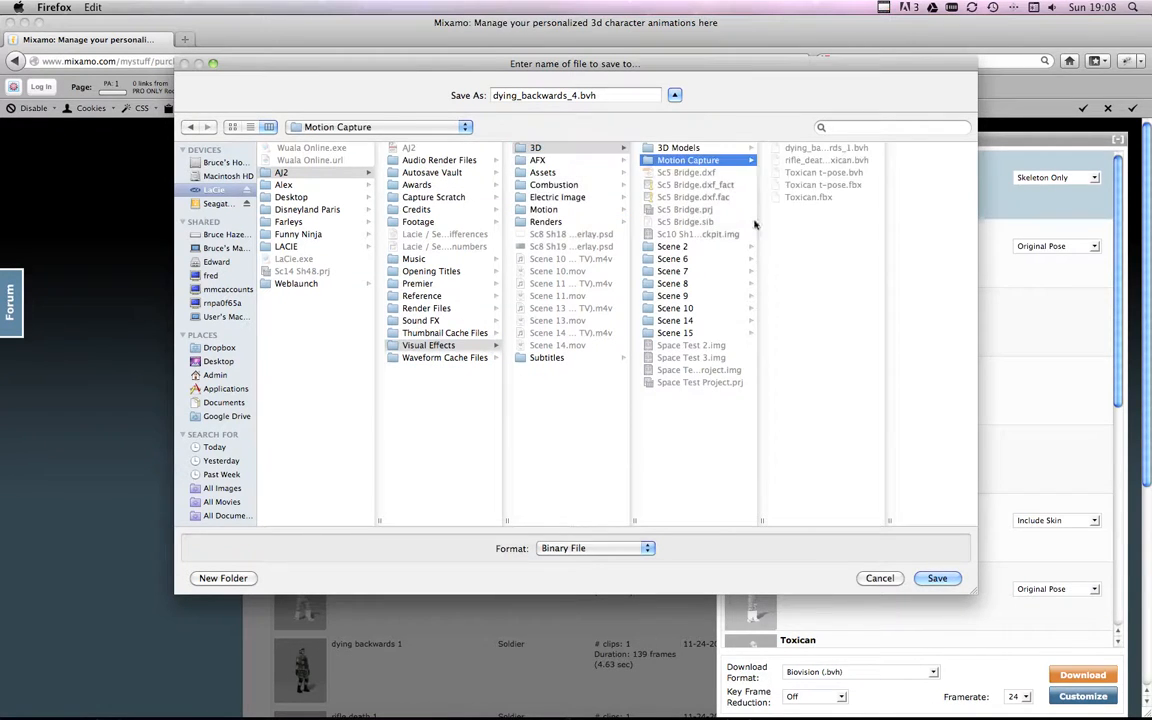
pyautogui.click(938, 578)
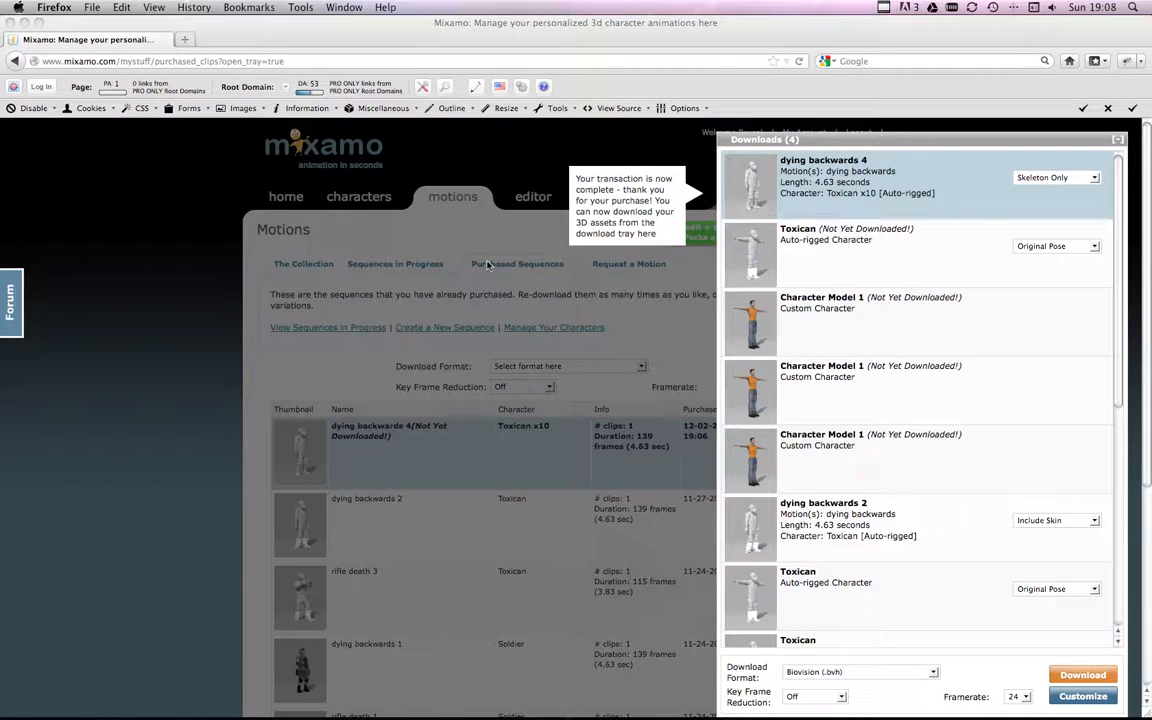
# Step: Switch to Animator and import the motion file dying_backwards_4.bvh from the Motion Capture folder
pyautogui.press('super+Tab')
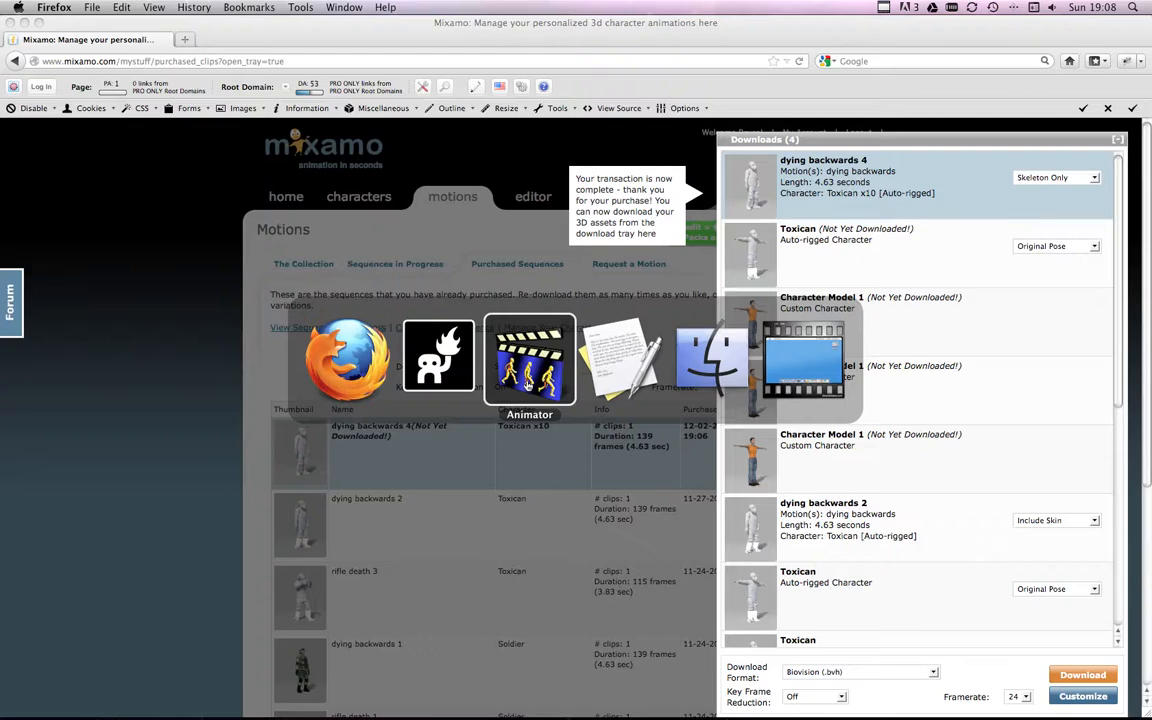
pyautogui.click(527, 385)
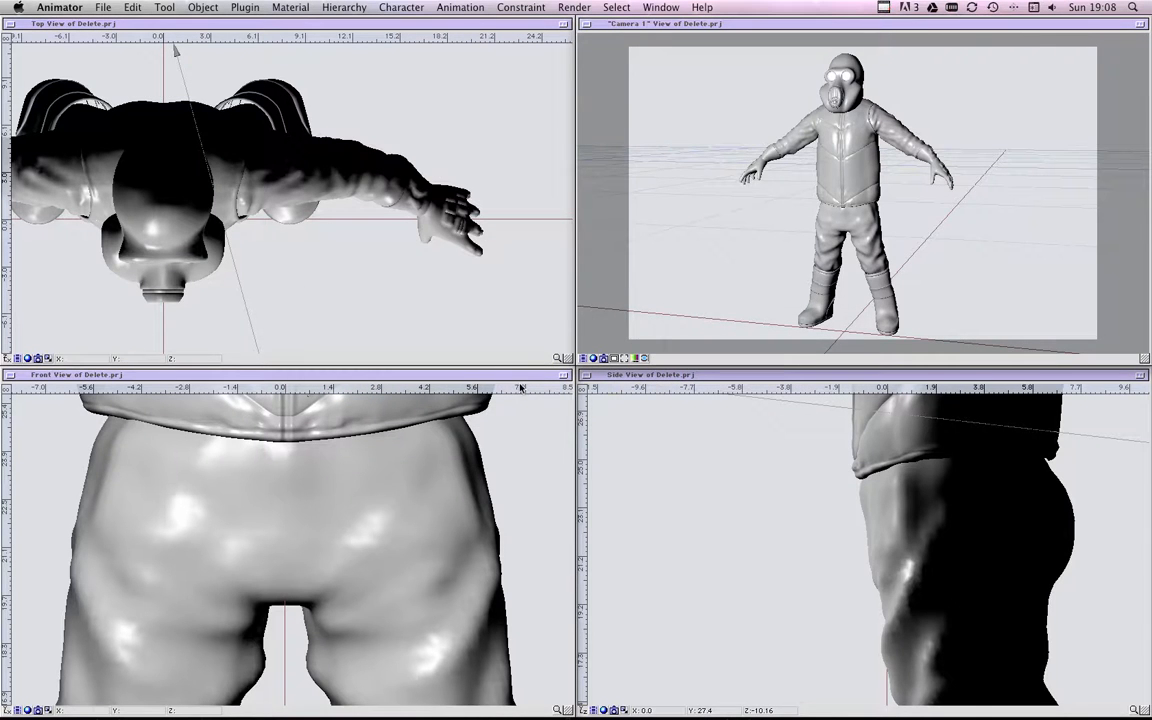
pyautogui.click(460, 8)
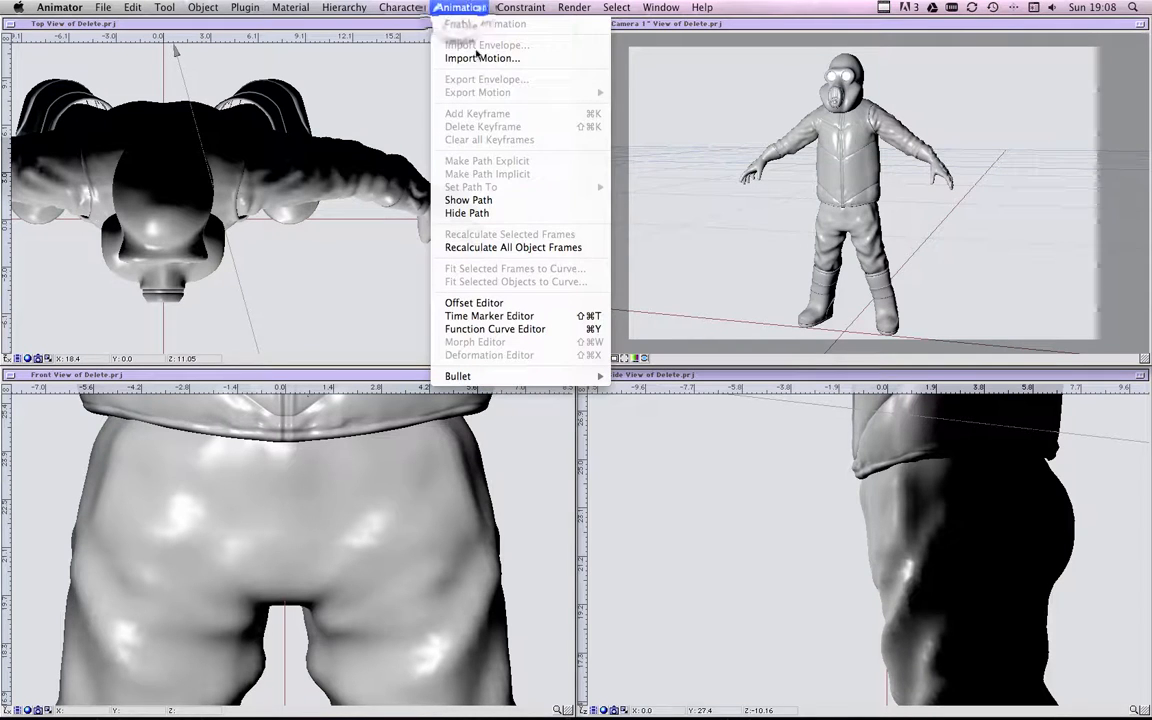
pyautogui.click(473, 62)
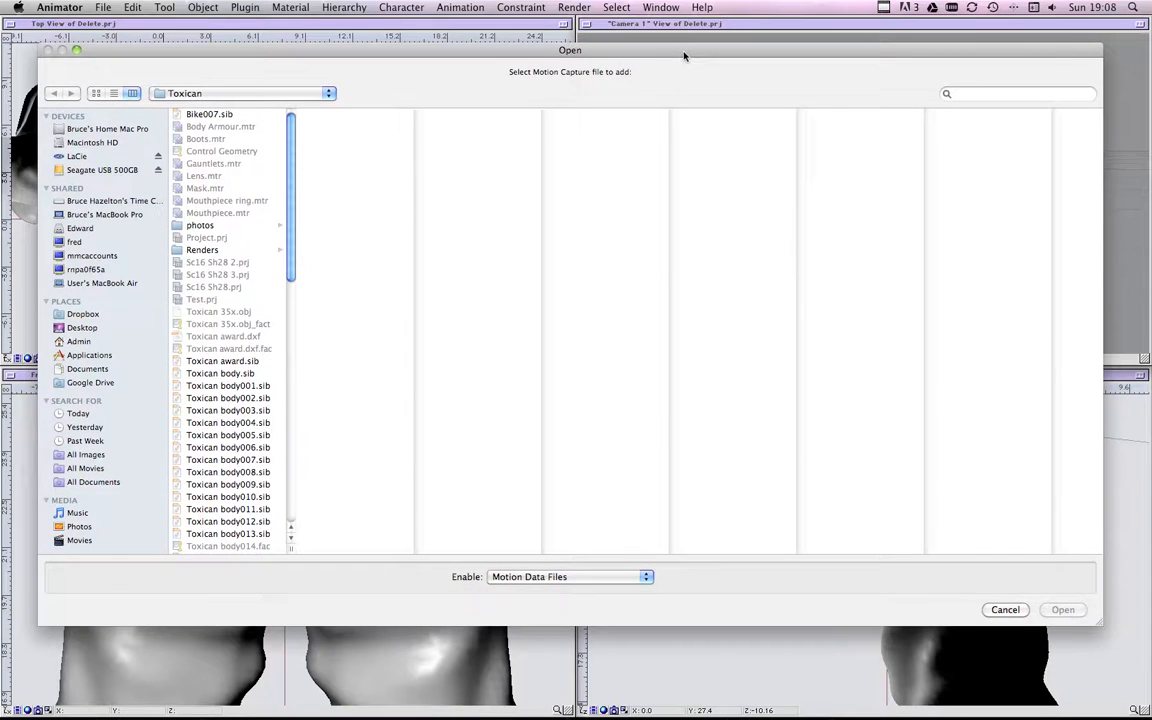
pyautogui.click(256, 94)
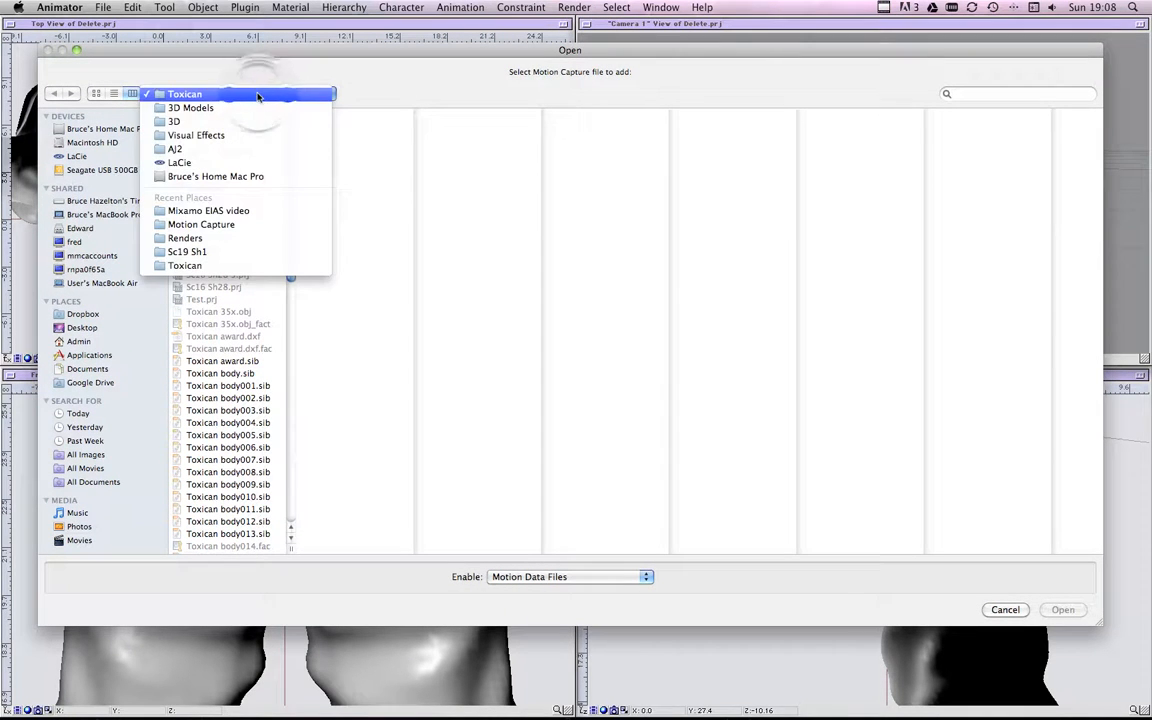
pyautogui.click(256, 229)
pyautogui.click(278, 95)
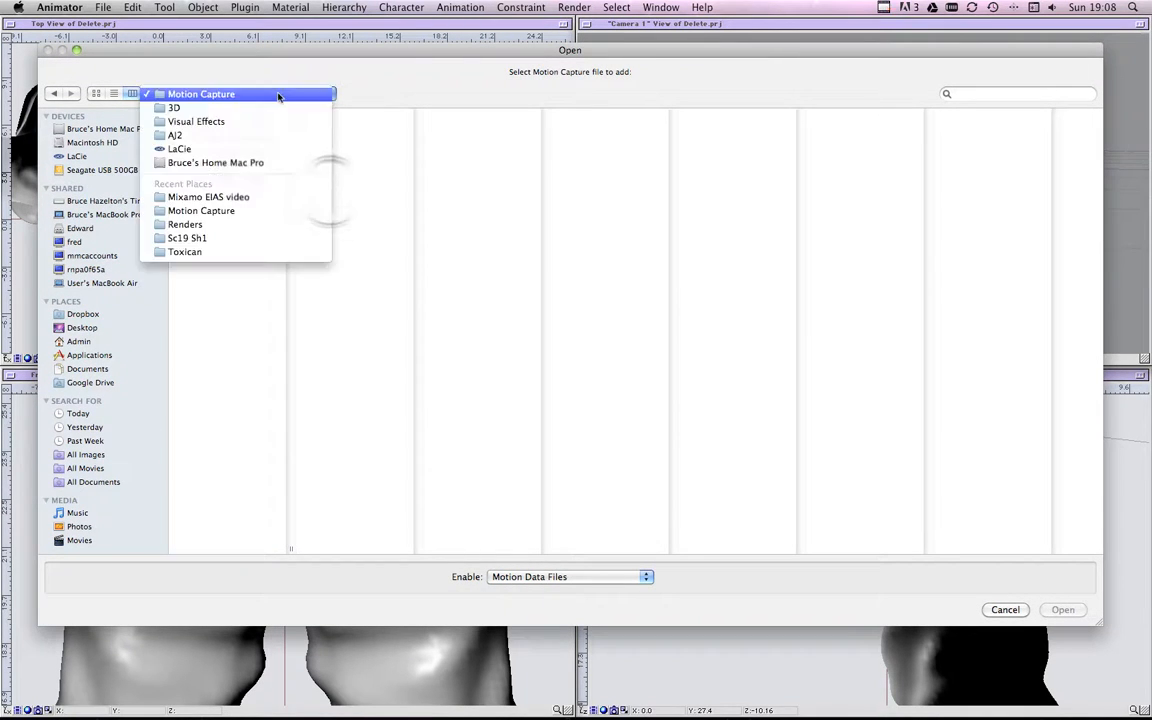
pyautogui.click(278, 95)
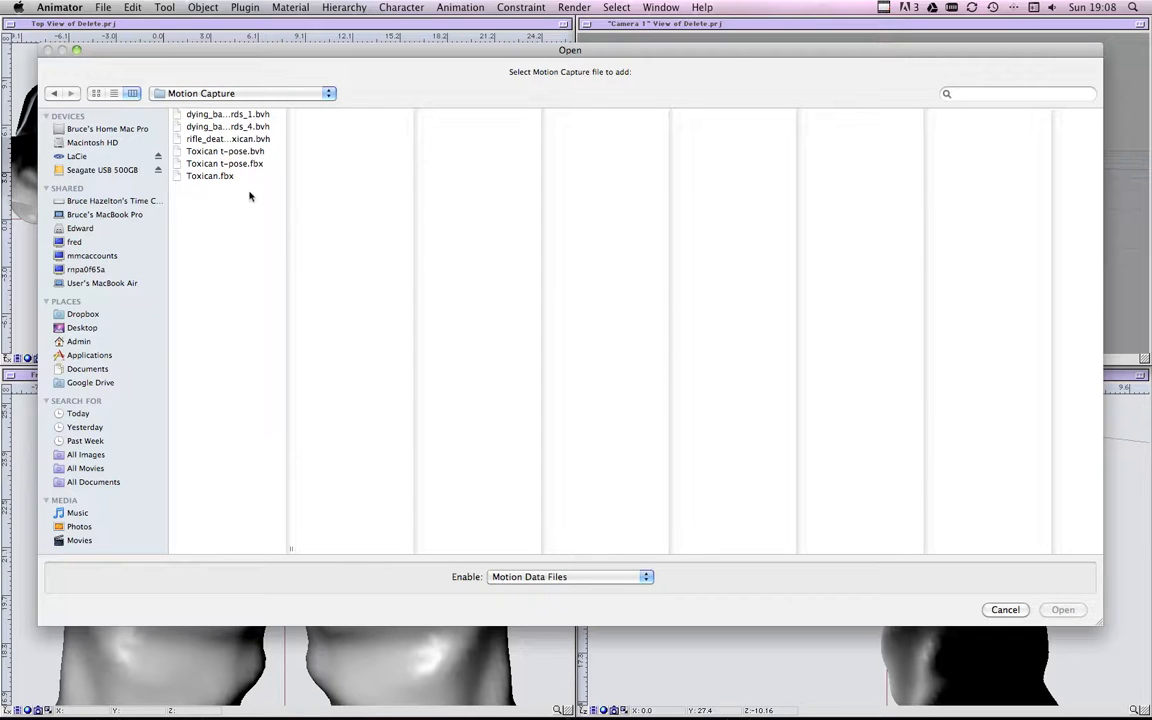
pyautogui.click(235, 127)
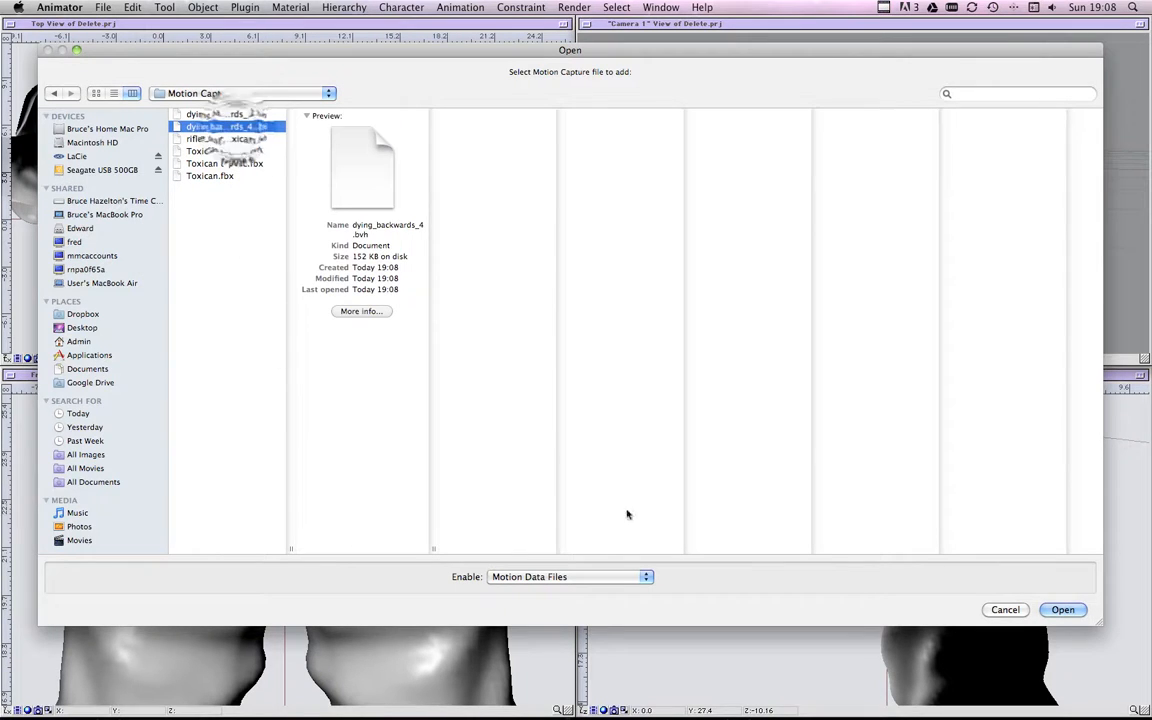
pyautogui.click(1073, 611)
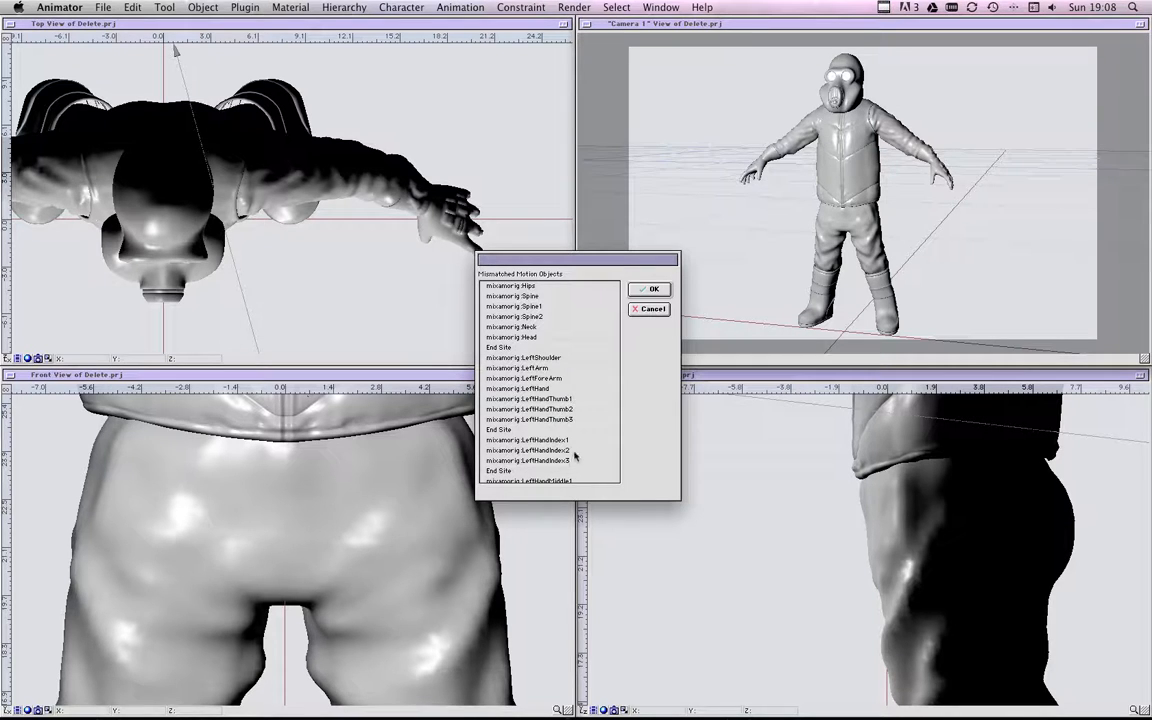
# Step: Accept the mismatched motion objects, create the hierarchy as bones with the default BioVision settings, and set the frame range to the motion data
pyautogui.click(648, 290)
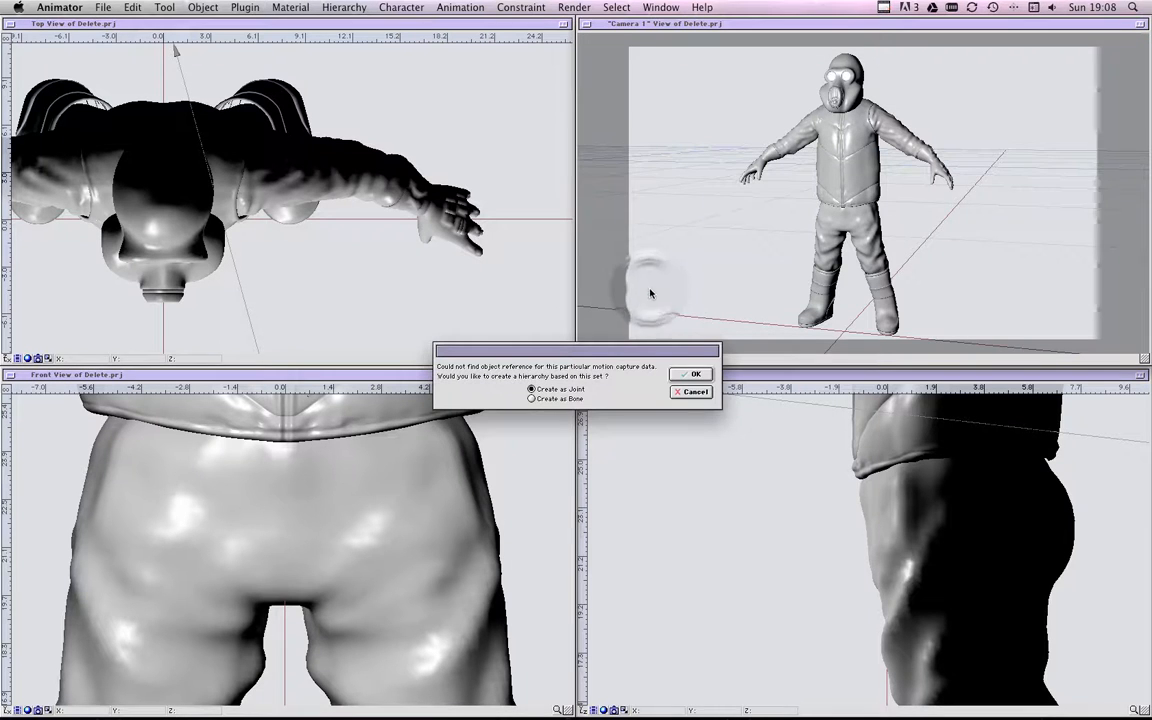
pyautogui.click(531, 399)
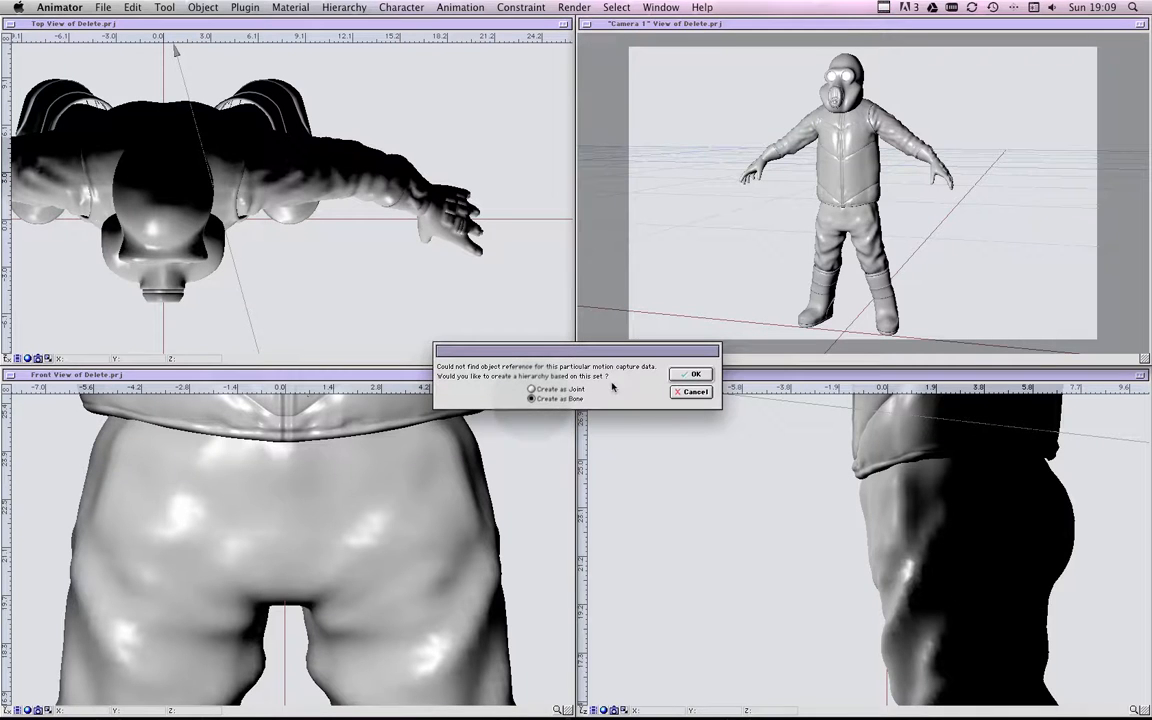
pyautogui.click(691, 374)
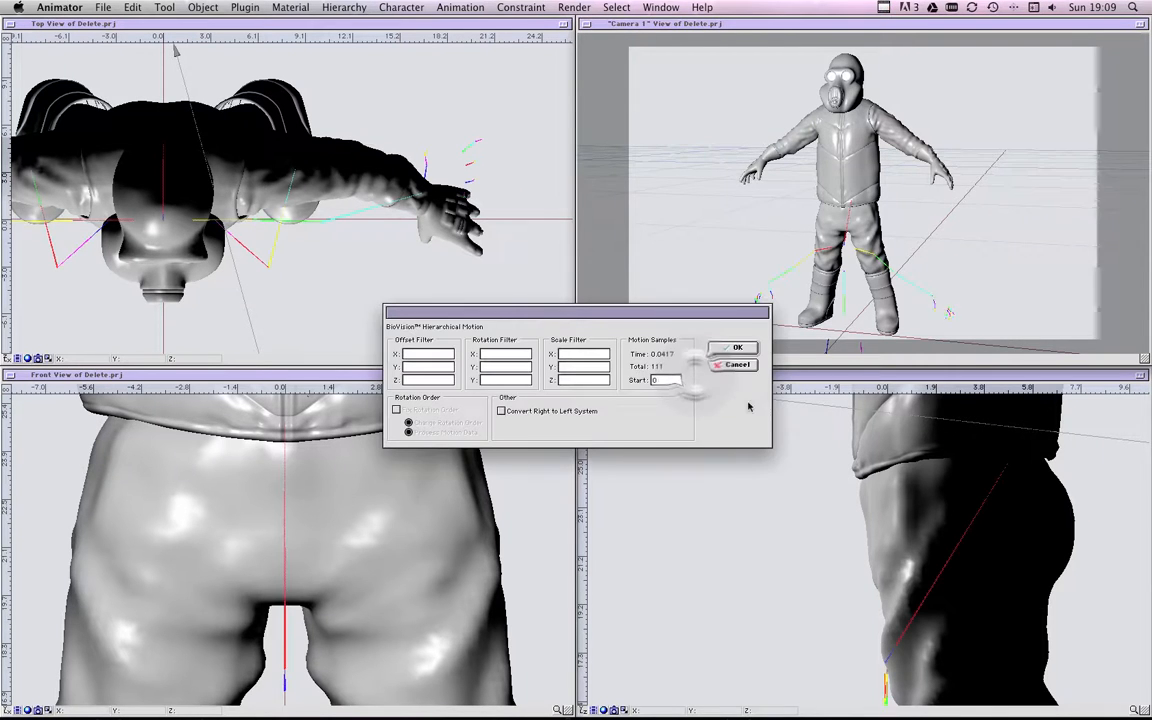
pyautogui.click(736, 347)
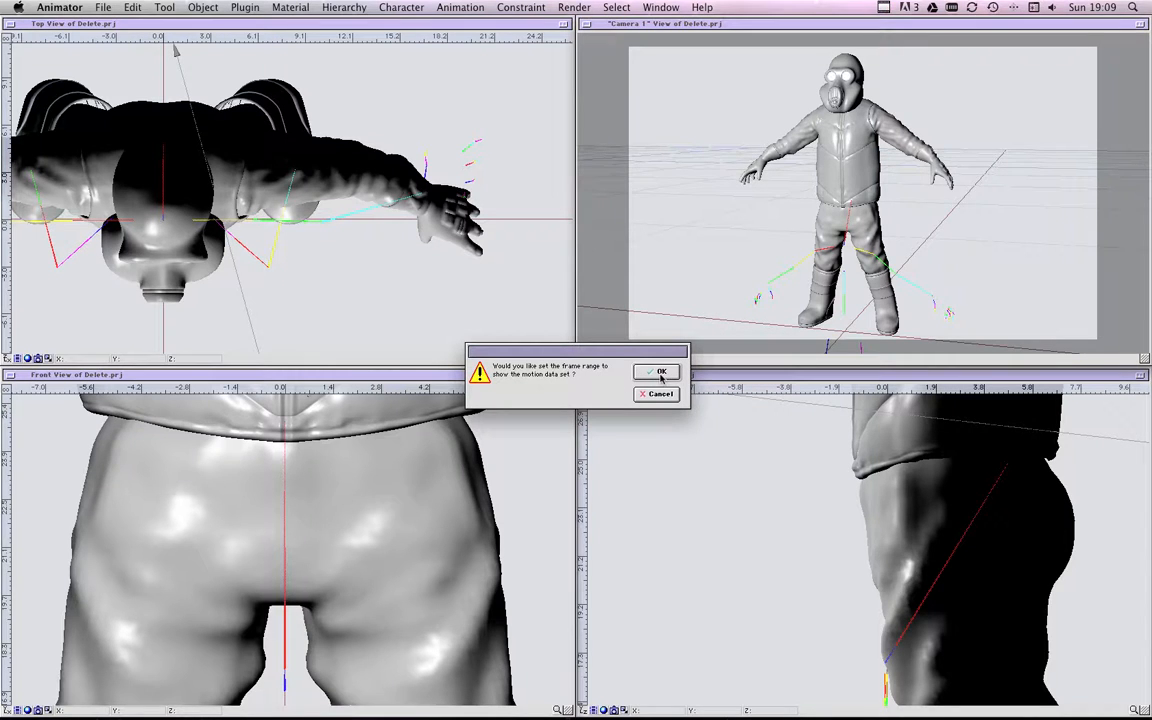
pyautogui.click(661, 373)
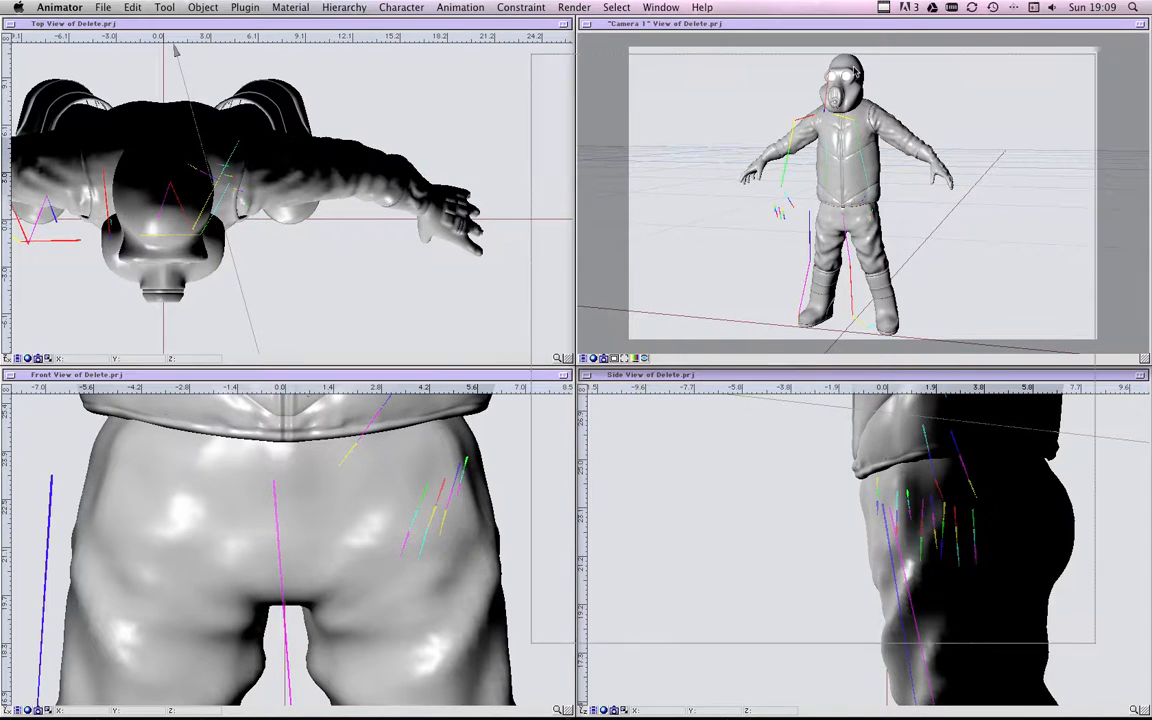
# Step: Show the project window enlarged with a wide object-name column and review the full bone hierarchy under dying_backwards_4.bvh
pyautogui.moveTo(336, 69); pyautogui.dragTo(168, 39)
pyautogui.moveTo(629, 612); pyautogui.dragTo(298, 708)
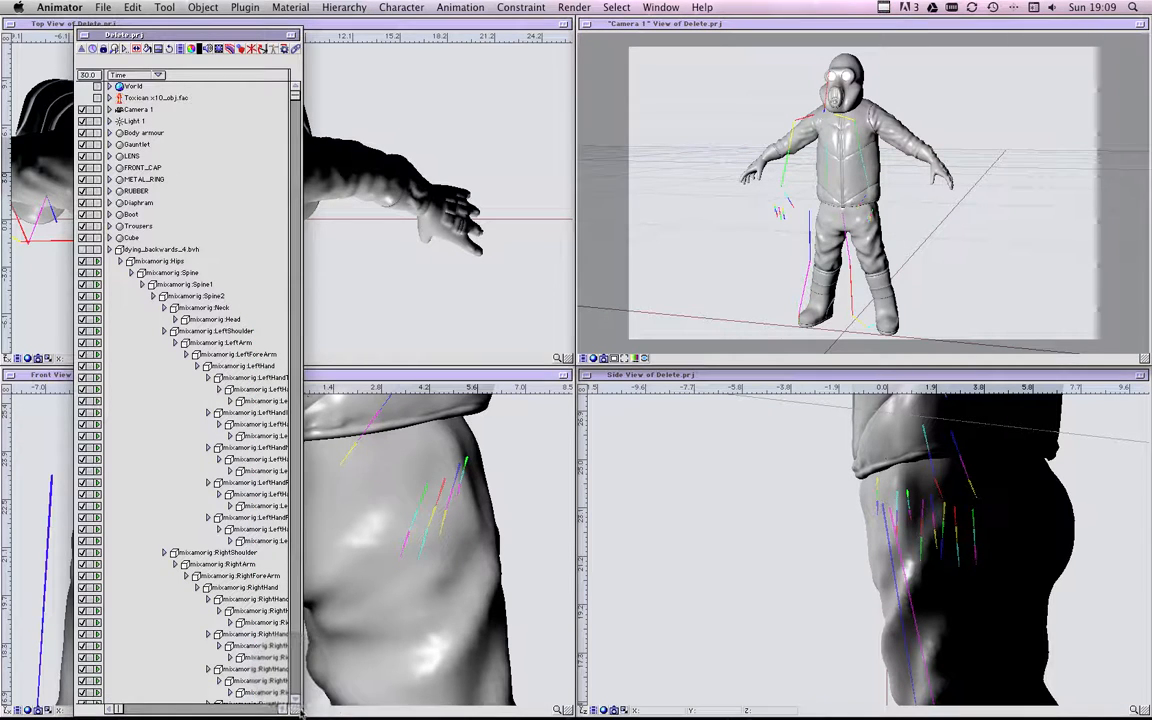
pyautogui.moveTo(298, 708); pyautogui.dragTo(505, 705)
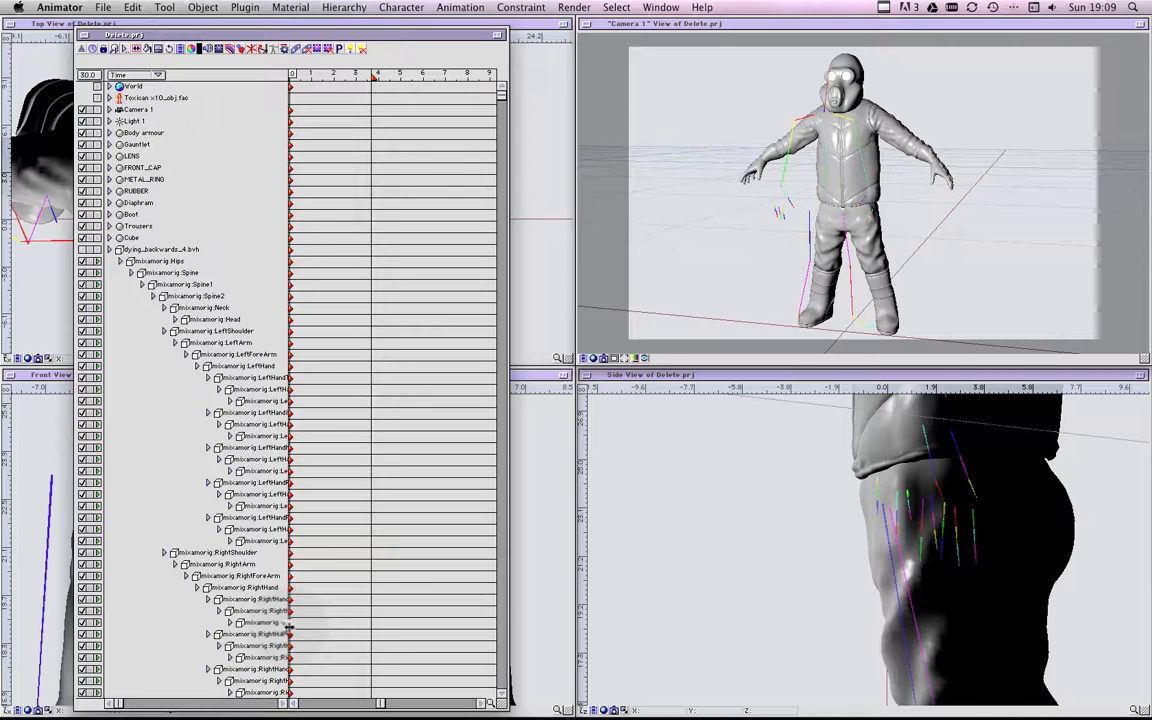
pyautogui.moveTo(289, 624); pyautogui.dragTo(492, 625)
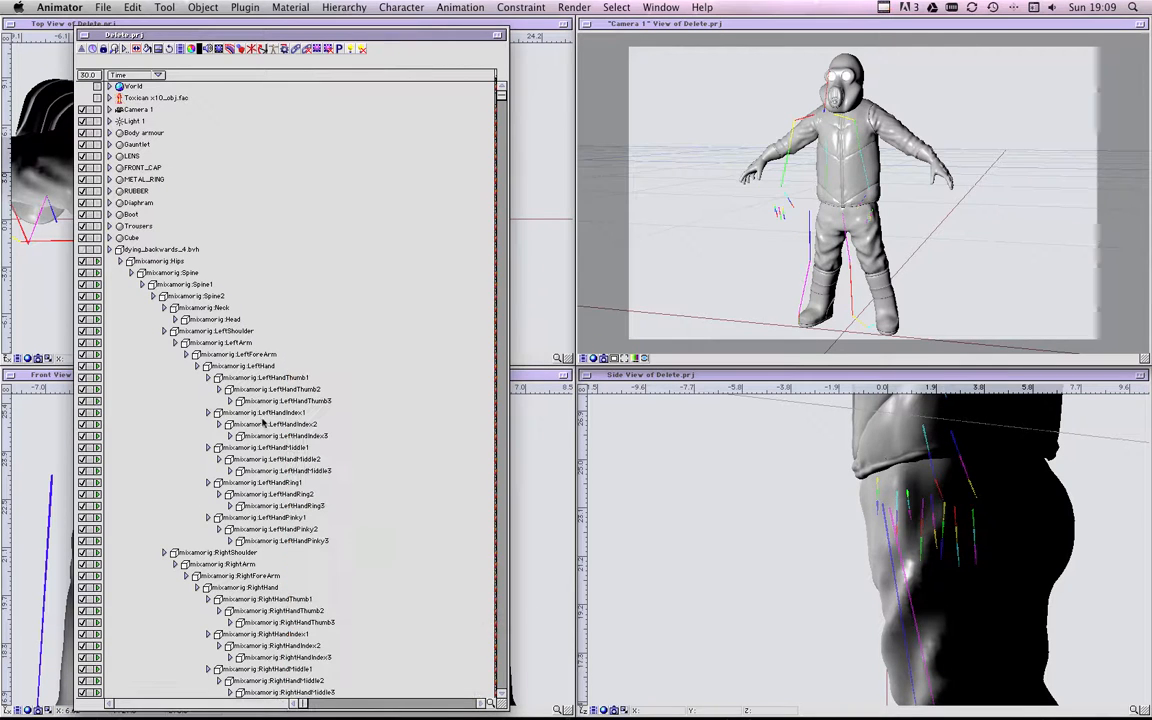
pyautogui.click(503, 694)
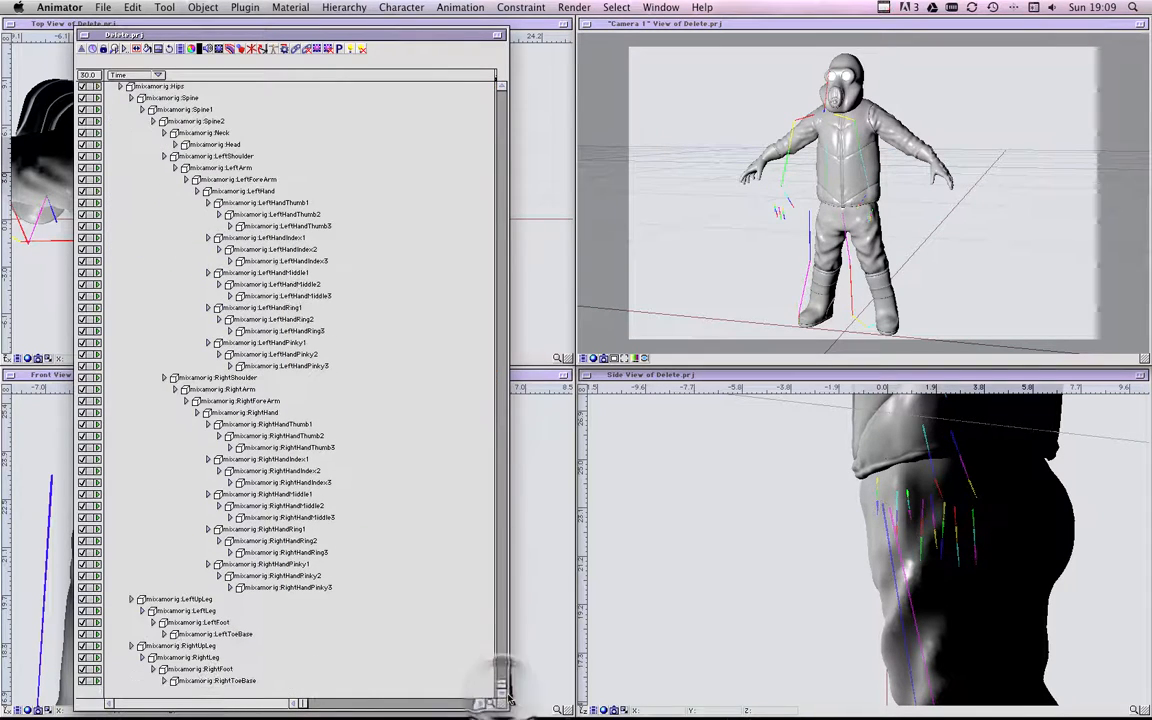
pyautogui.moveTo(502, 684); pyautogui.dragTo(485, 78)
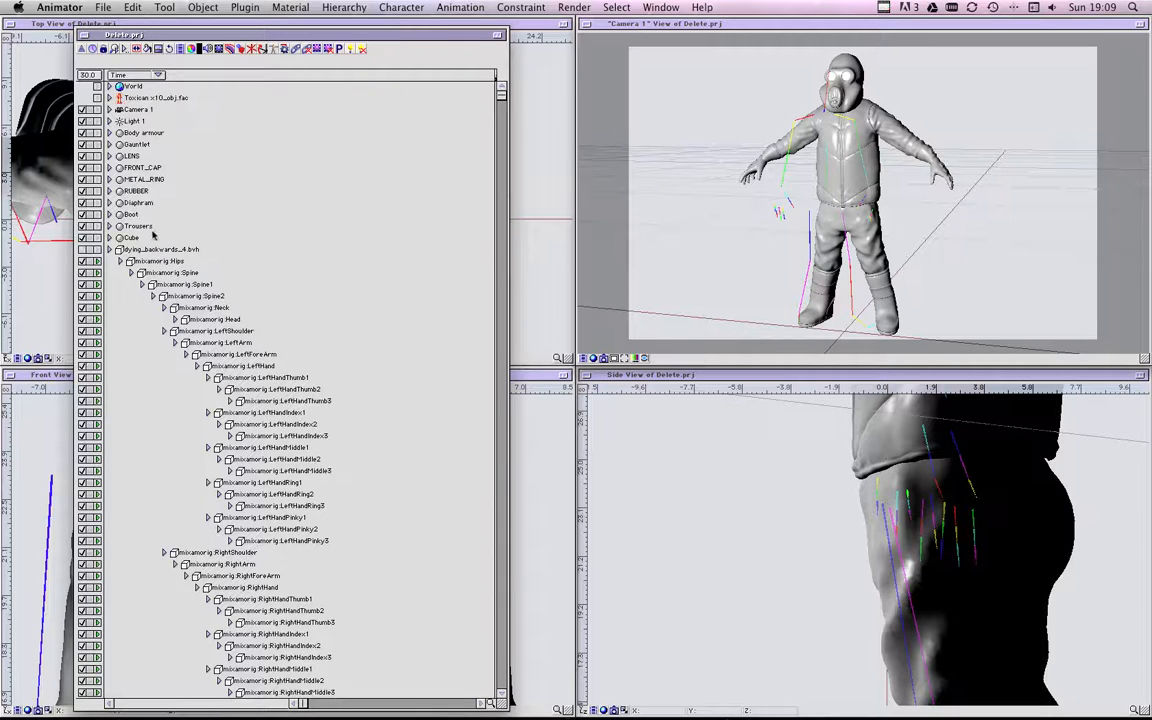
# Step: Set the project's frame rate to Film: 24
pyautogui.moveTo(330, 33); pyautogui.dragTo(783, 22)
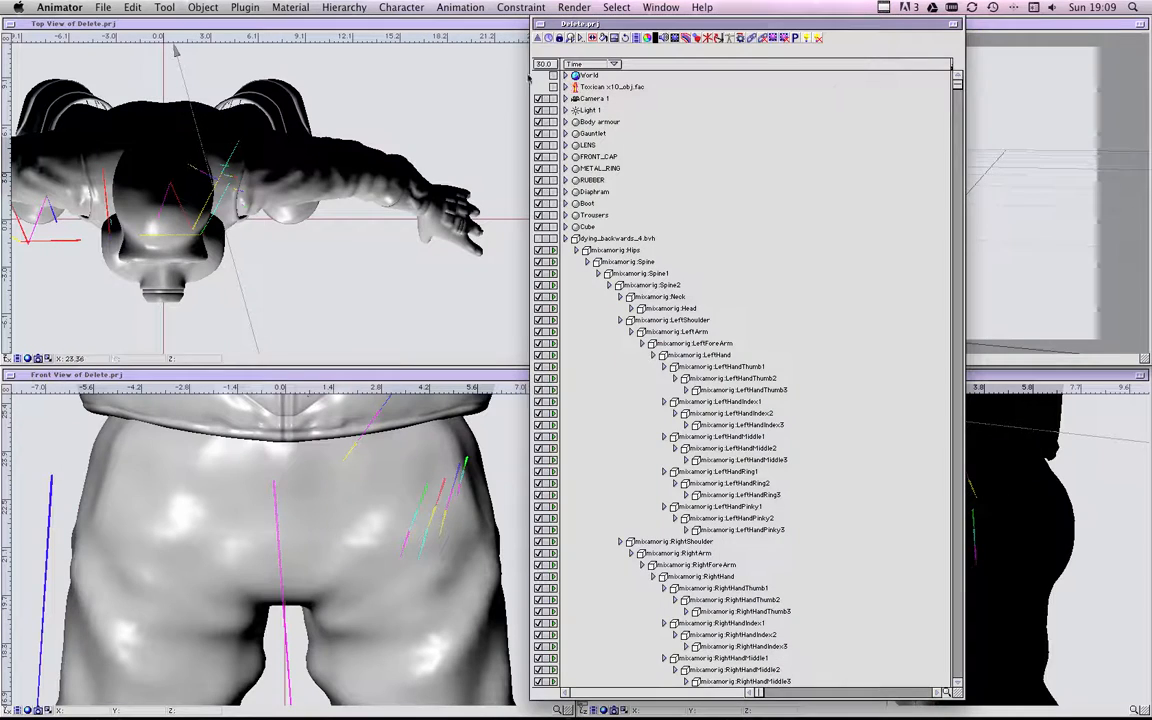
pyautogui.click(545, 63)
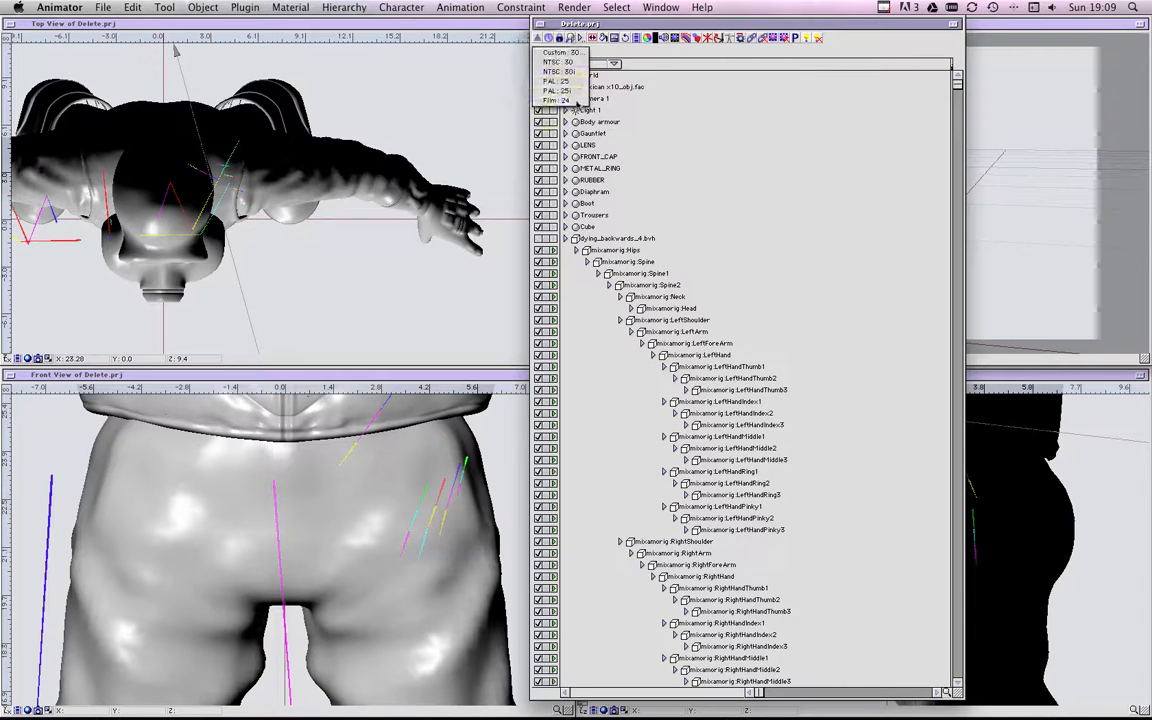
pyautogui.click(578, 84)
pyautogui.click(676, 376)
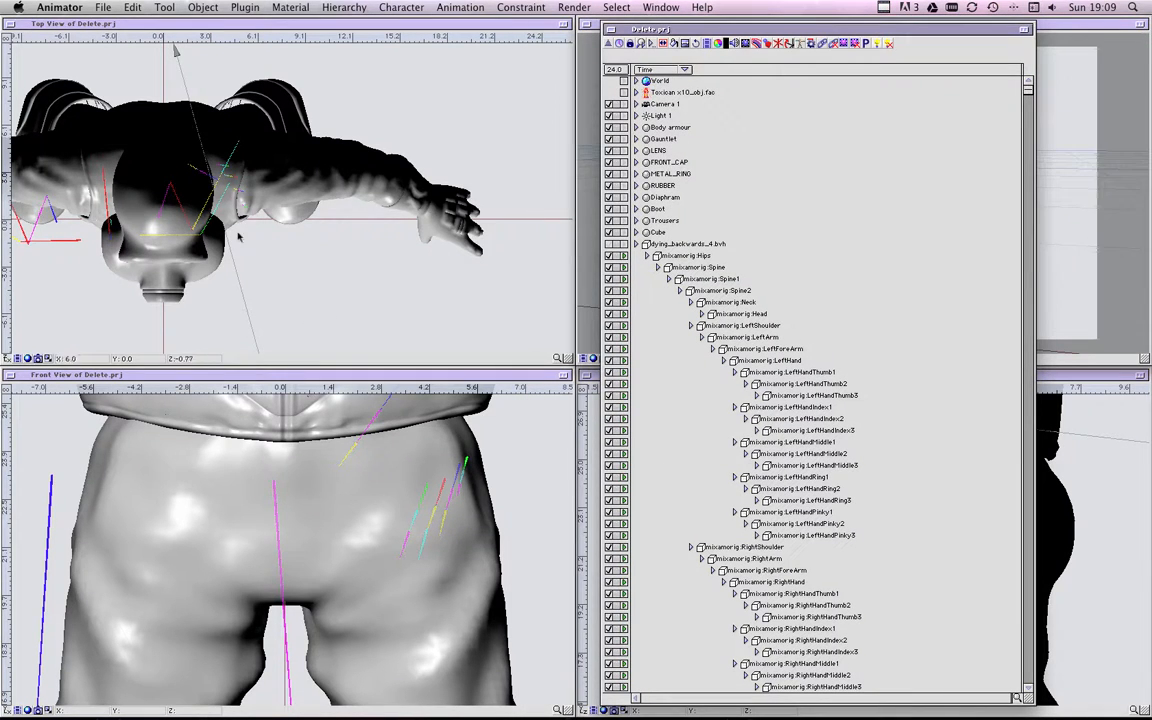
# Step: Play a Gouraud-shaded screen preview of the imported skeleton's motion in the Camera 1 view
pyautogui.moveTo(145, 156); pyautogui.dragTo(276, 226)
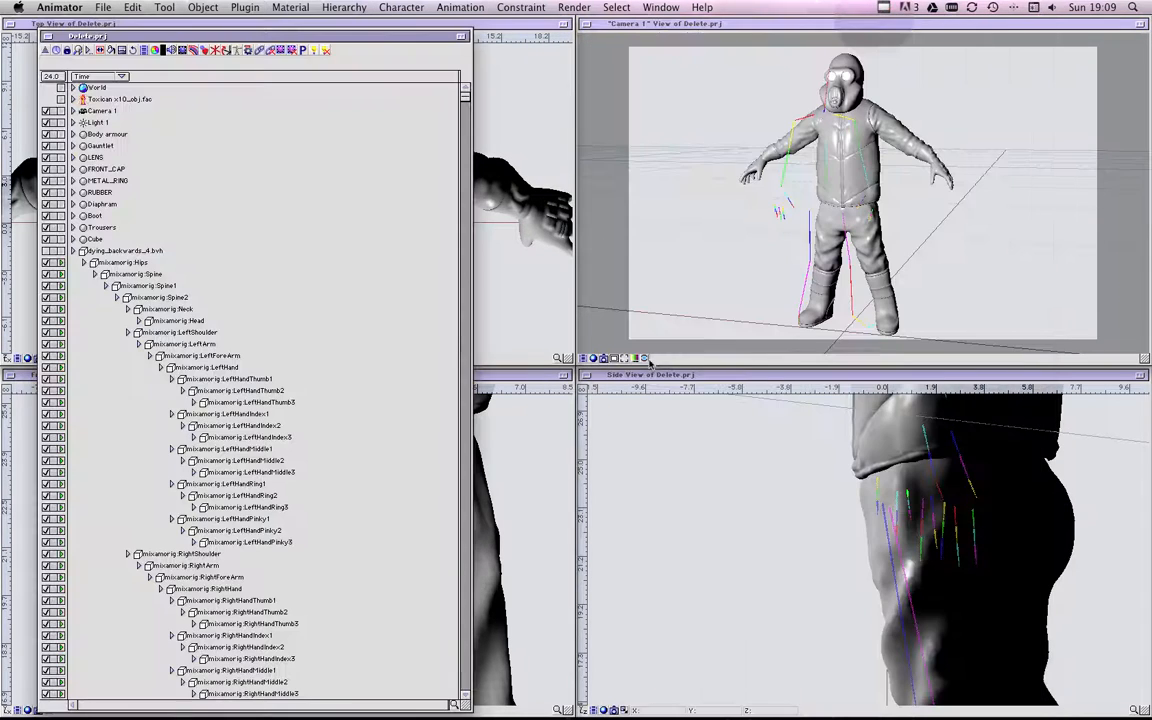
pyautogui.press('super+r')
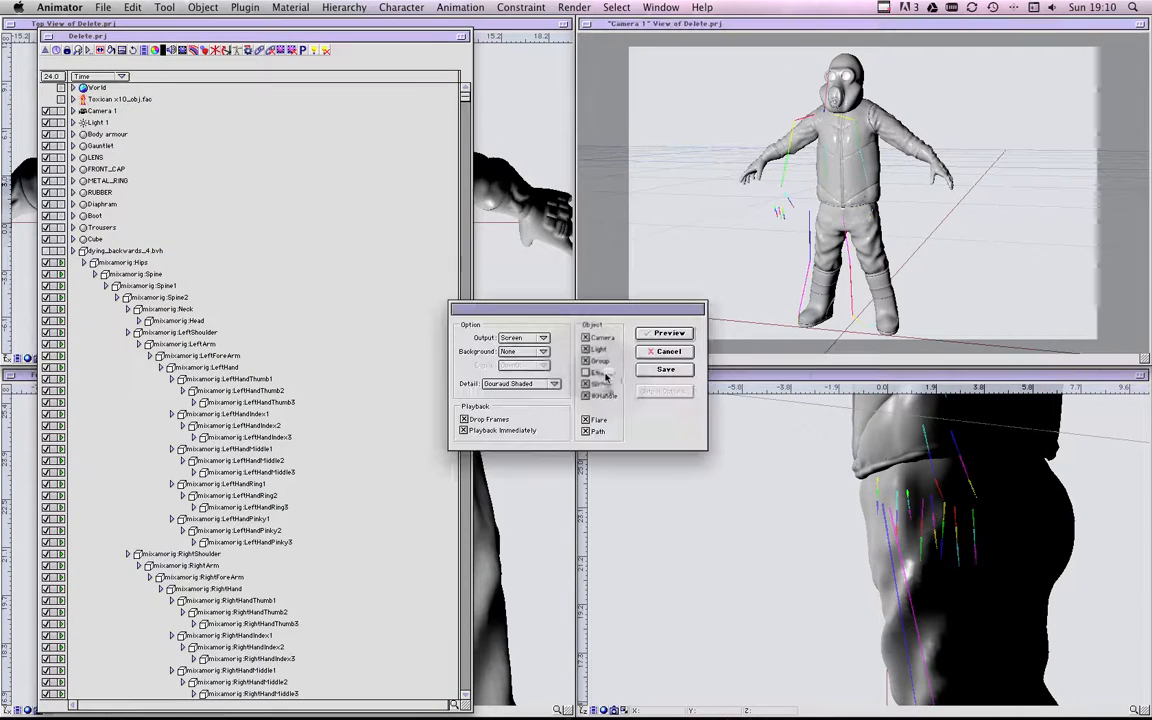
pyautogui.click(667, 332)
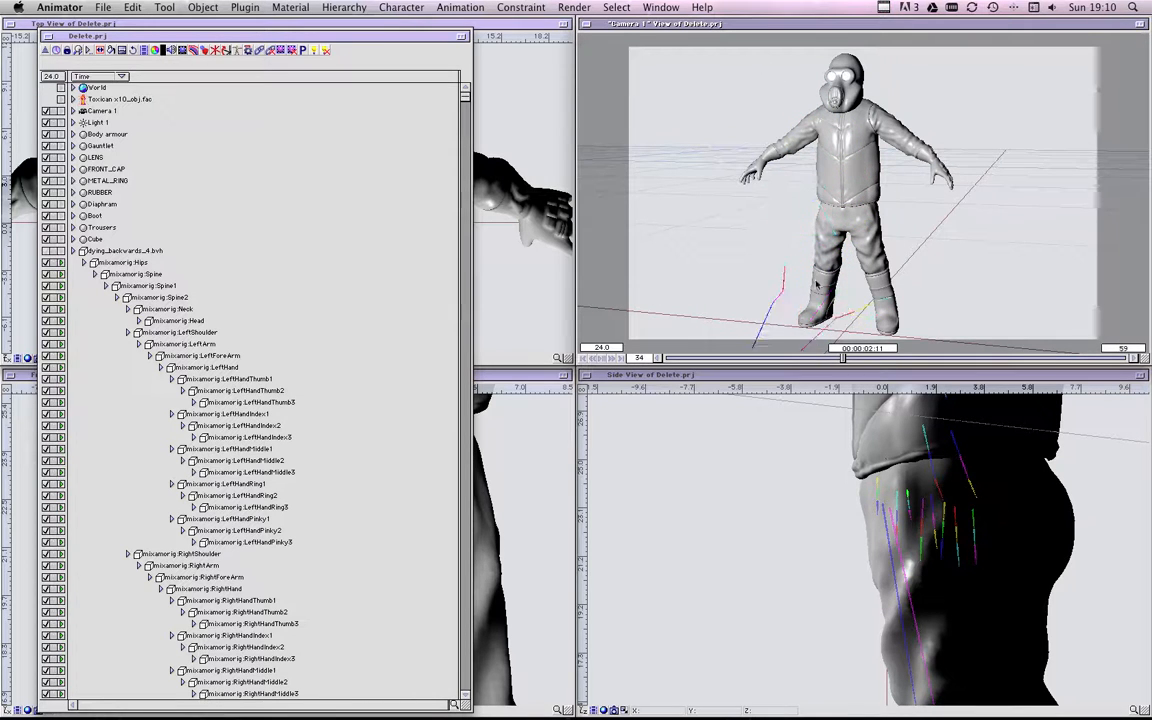
pyautogui.click(321, 37)
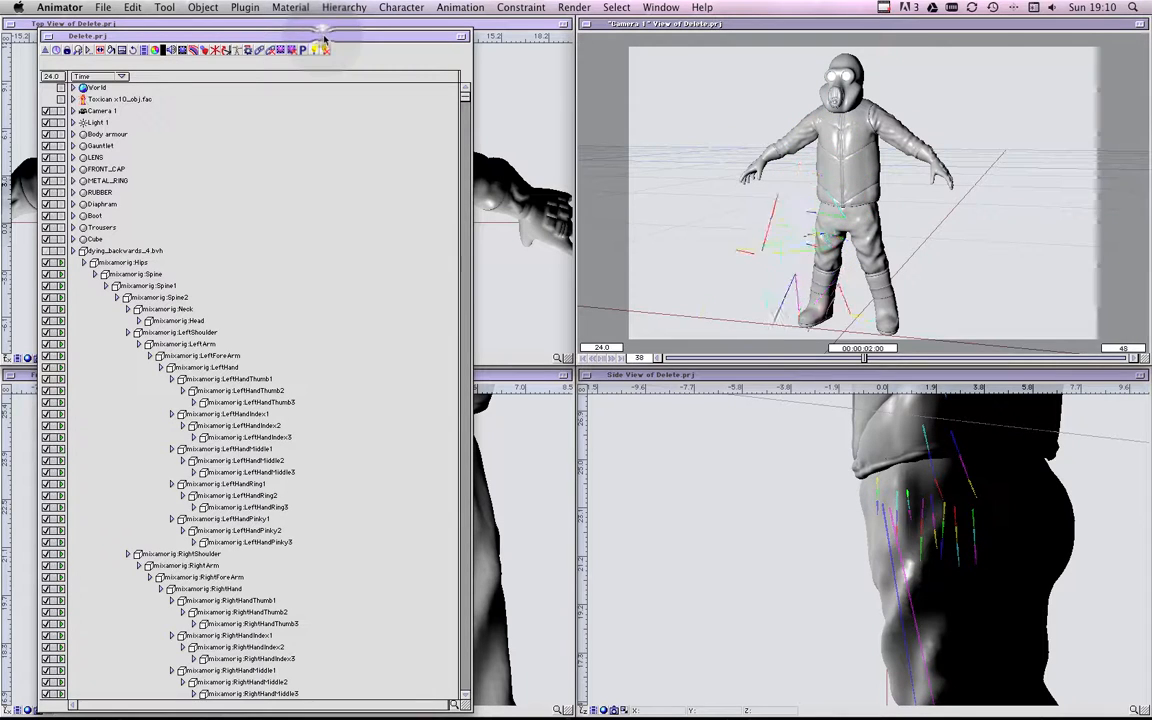
# Step: Select all offspring of dying_backwards_4.bvh and make their key channels static, accepting that all their keyframes are cleared
pyautogui.click(113, 251)
pyautogui.rightClick(113, 251)
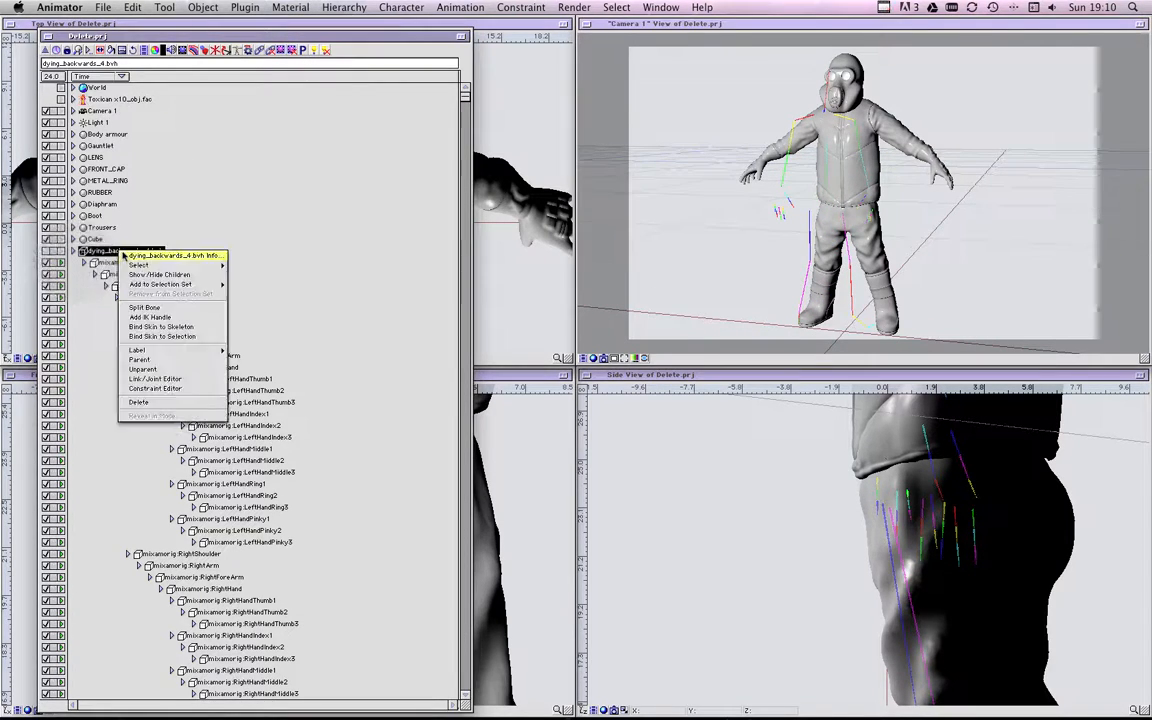
pyautogui.moveTo(181, 267)
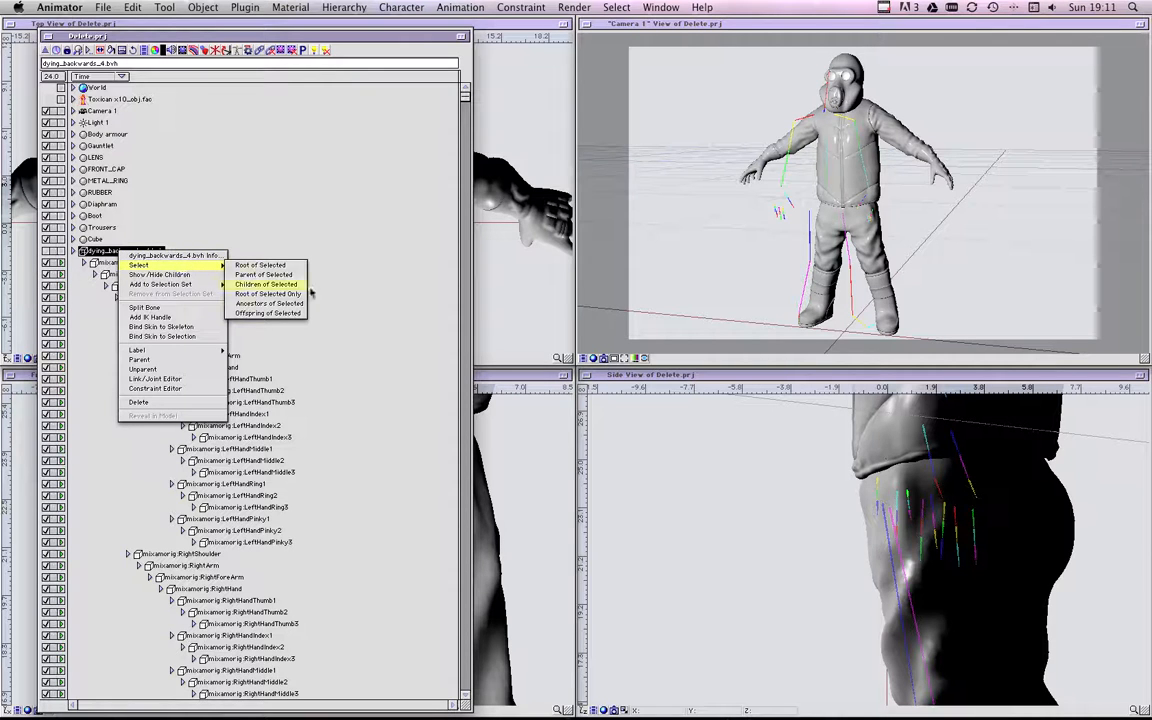
pyautogui.click(267, 313)
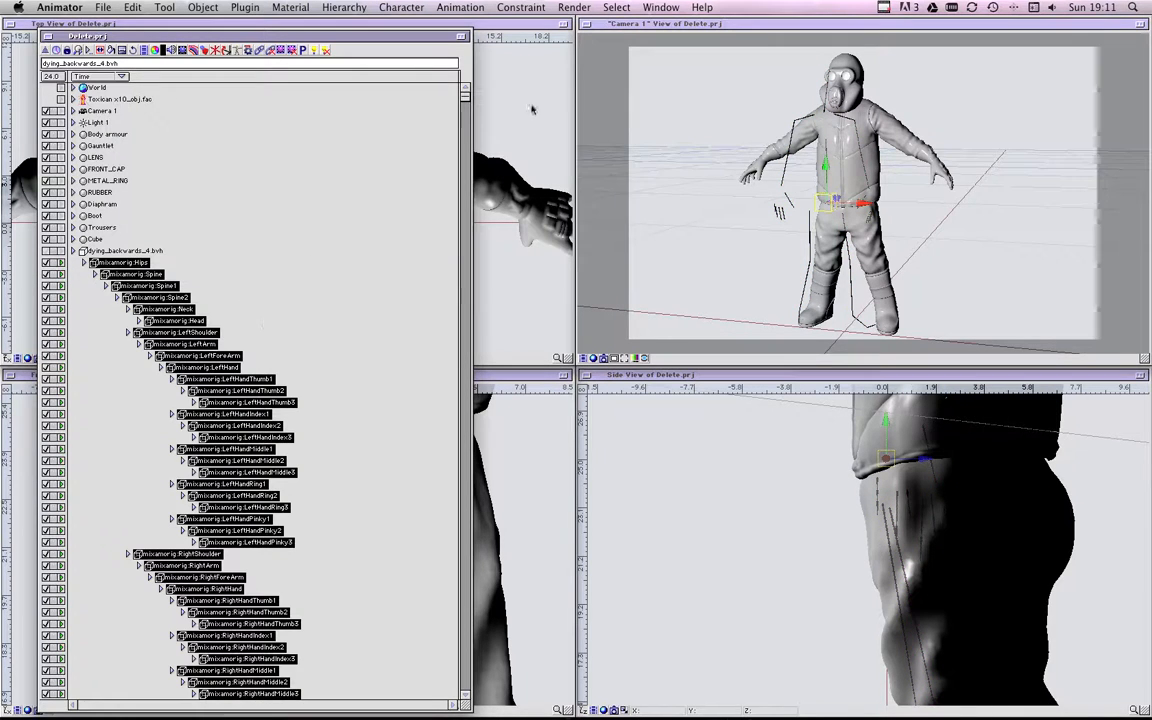
pyautogui.moveTo(465, 92); pyautogui.dragTo(487, 215)
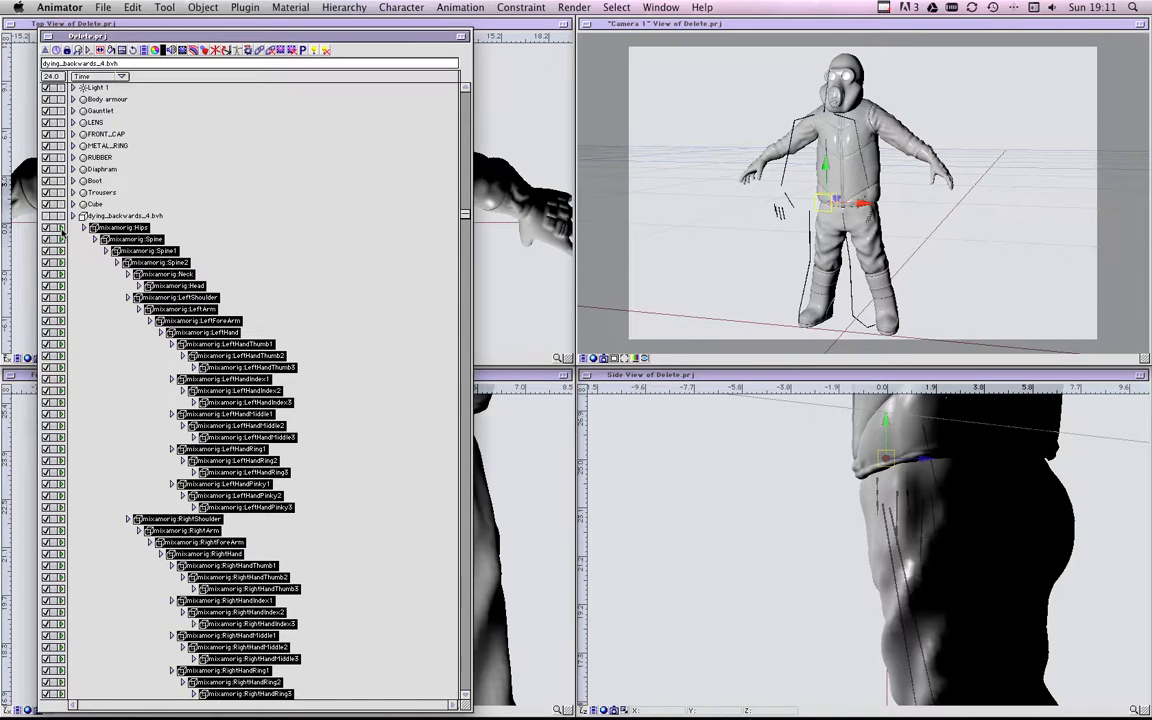
pyautogui.click(61, 228)
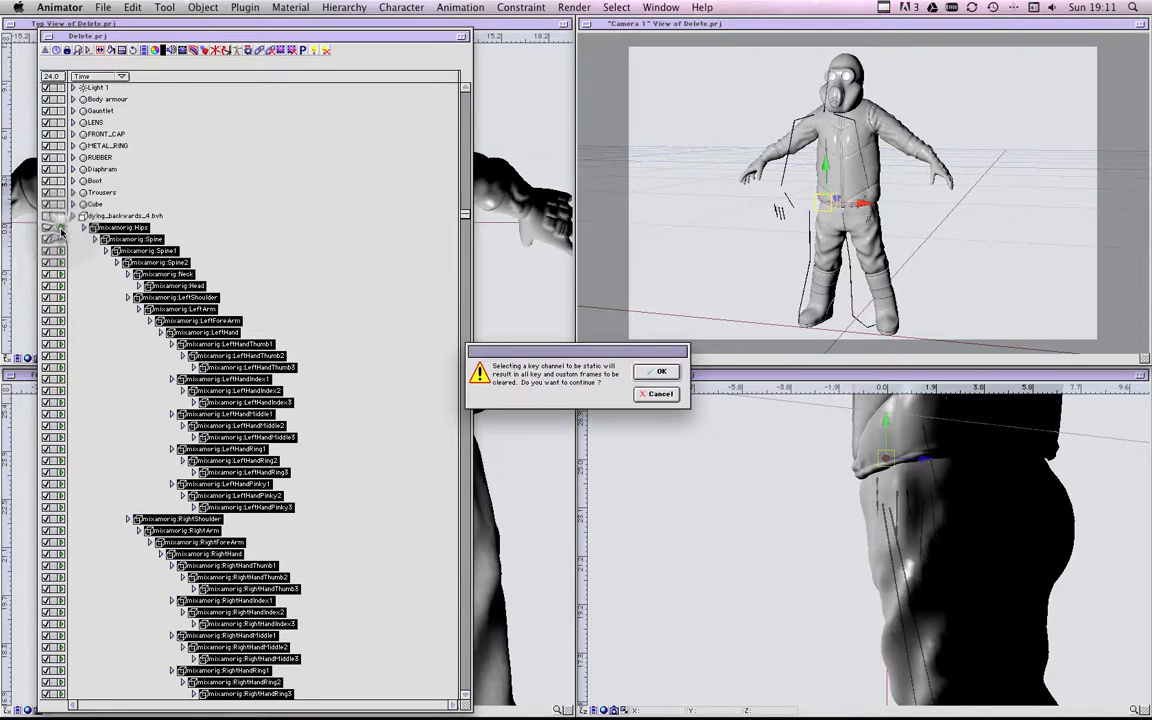
pyautogui.click(661, 370)
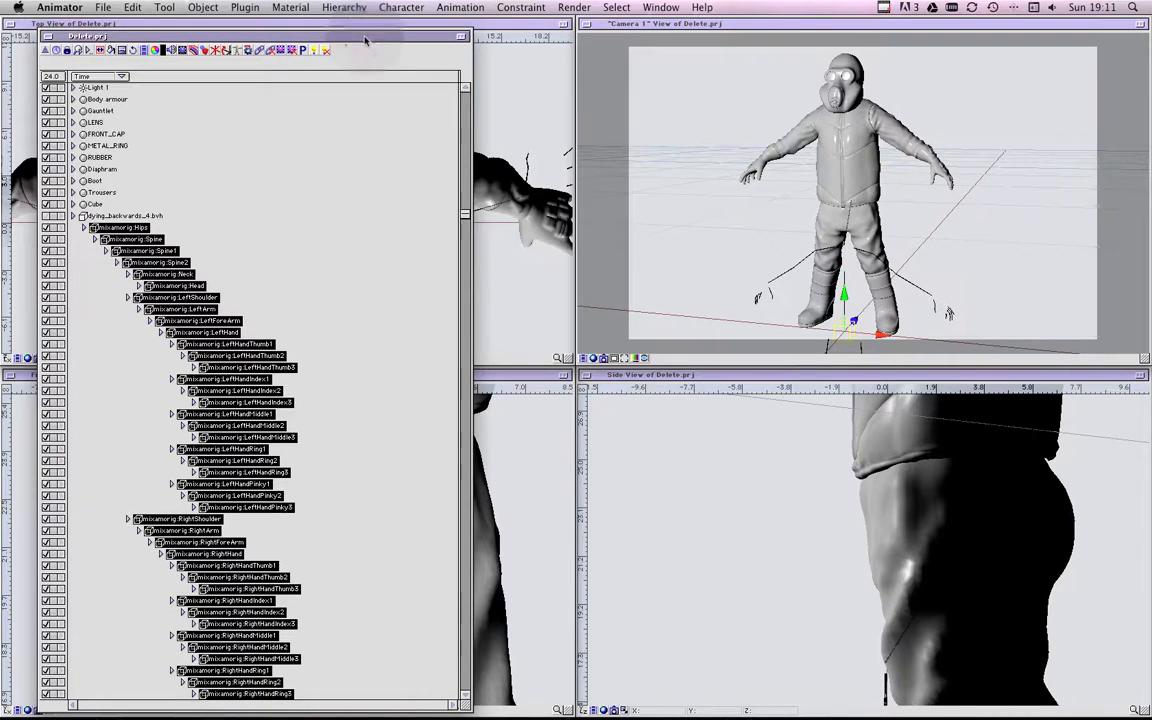
# Step: With the whole character framed in the front view, increase the effector display's element size and deselect the bones
pyautogui.press('super+w')
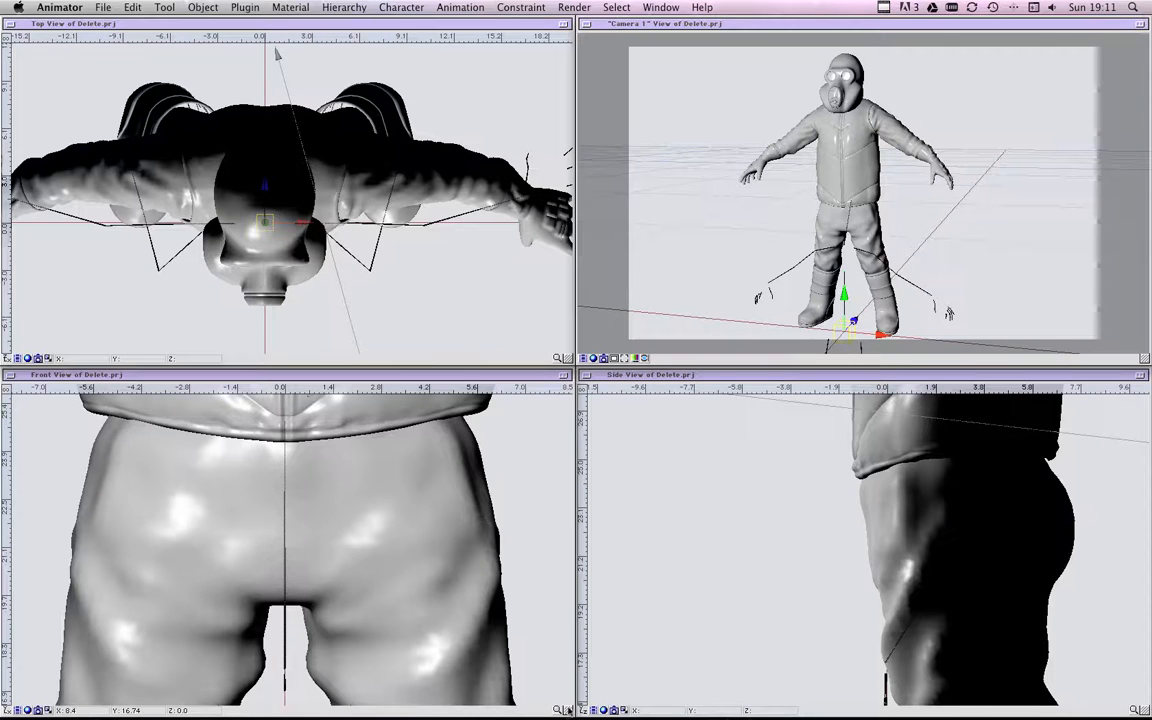
pyautogui.click(557, 709)
pyautogui.moveTo(361, 694)
pyautogui.mouseDown()
pyautogui.moveTo(283, 694)
pyautogui.moveTo(342, 690)
pyautogui.mouseUp()
pyautogui.moveTo(364, 634); pyautogui.dragTo(374, 609)
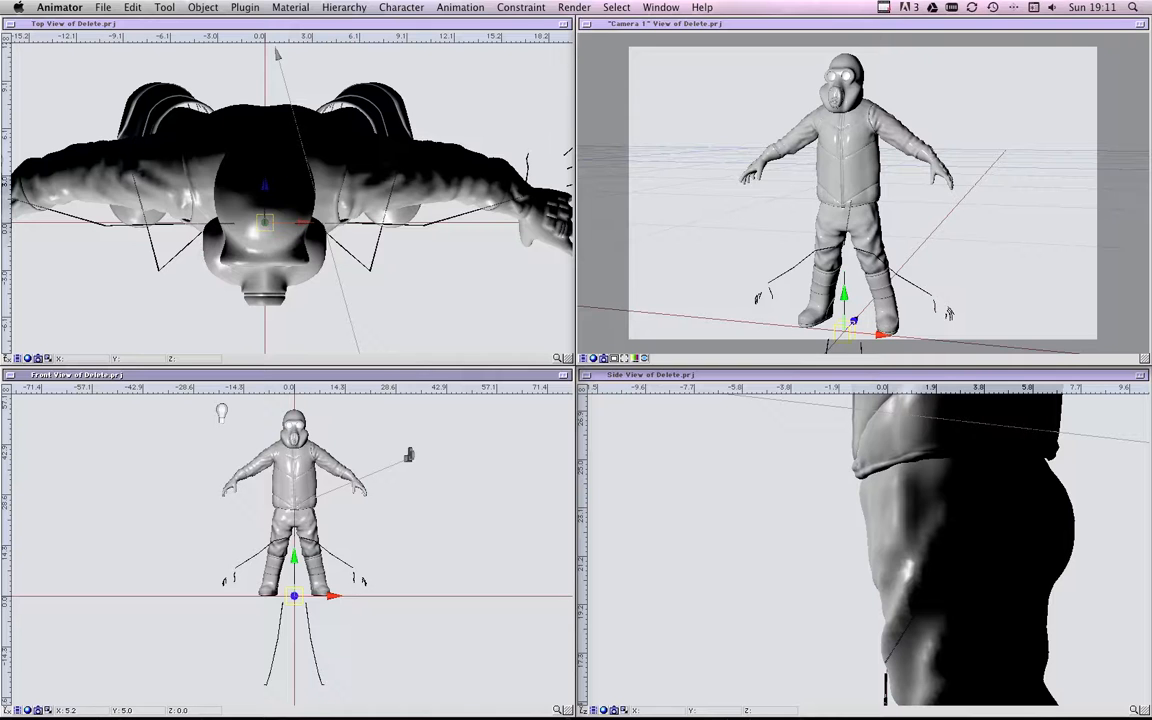
pyautogui.click(166, 9)
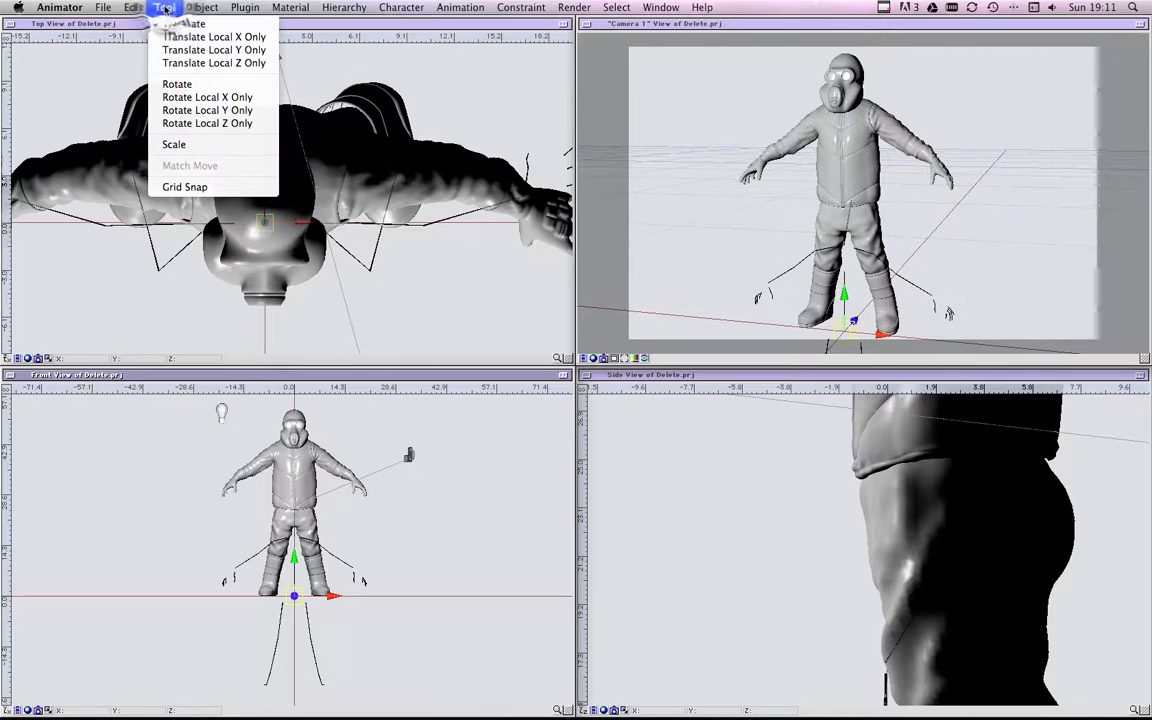
pyautogui.moveTo(152, 128)
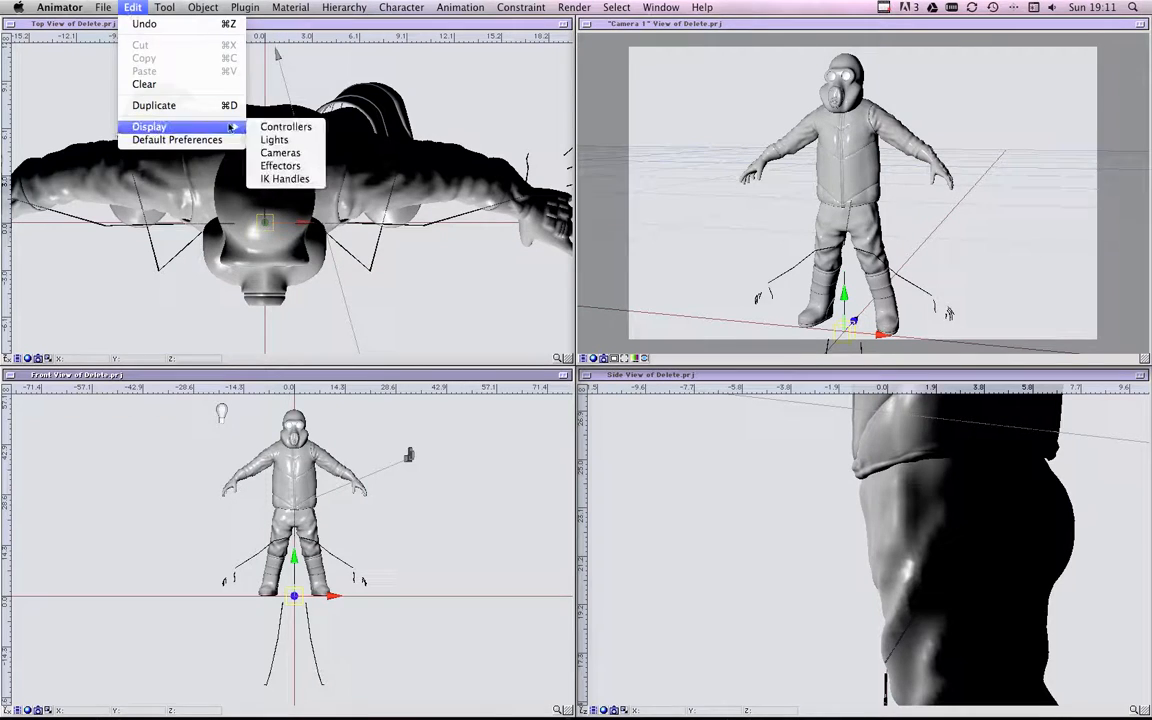
pyautogui.click(308, 170)
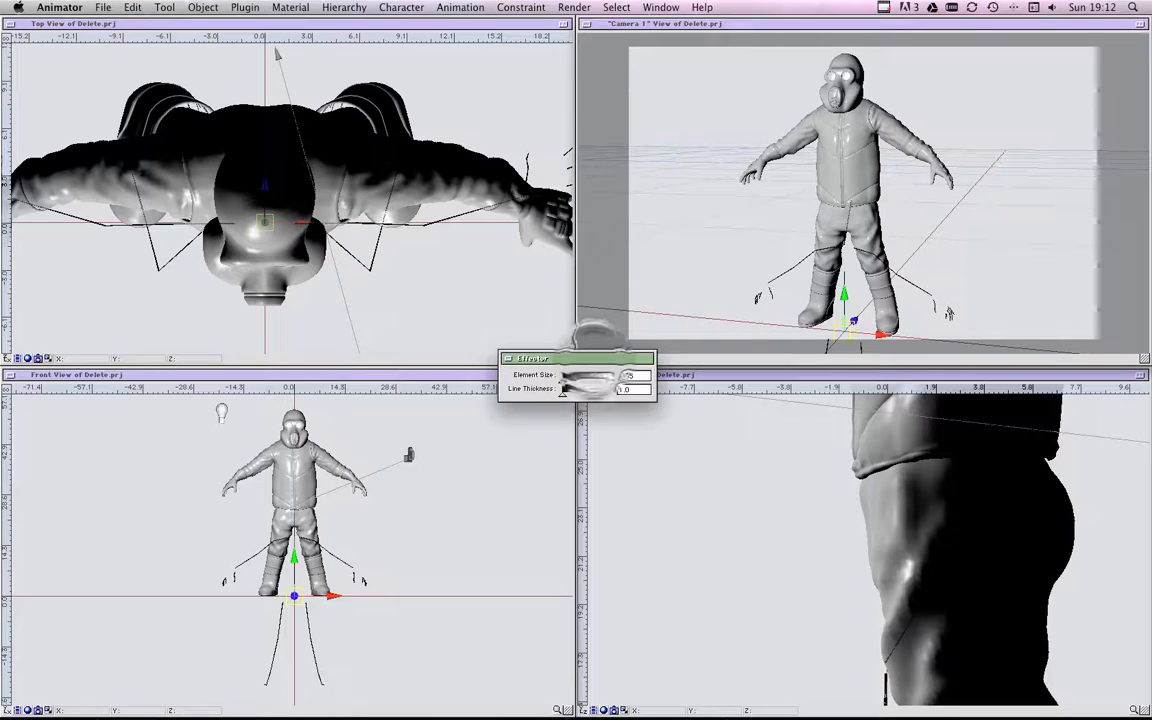
pyautogui.click(508, 358)
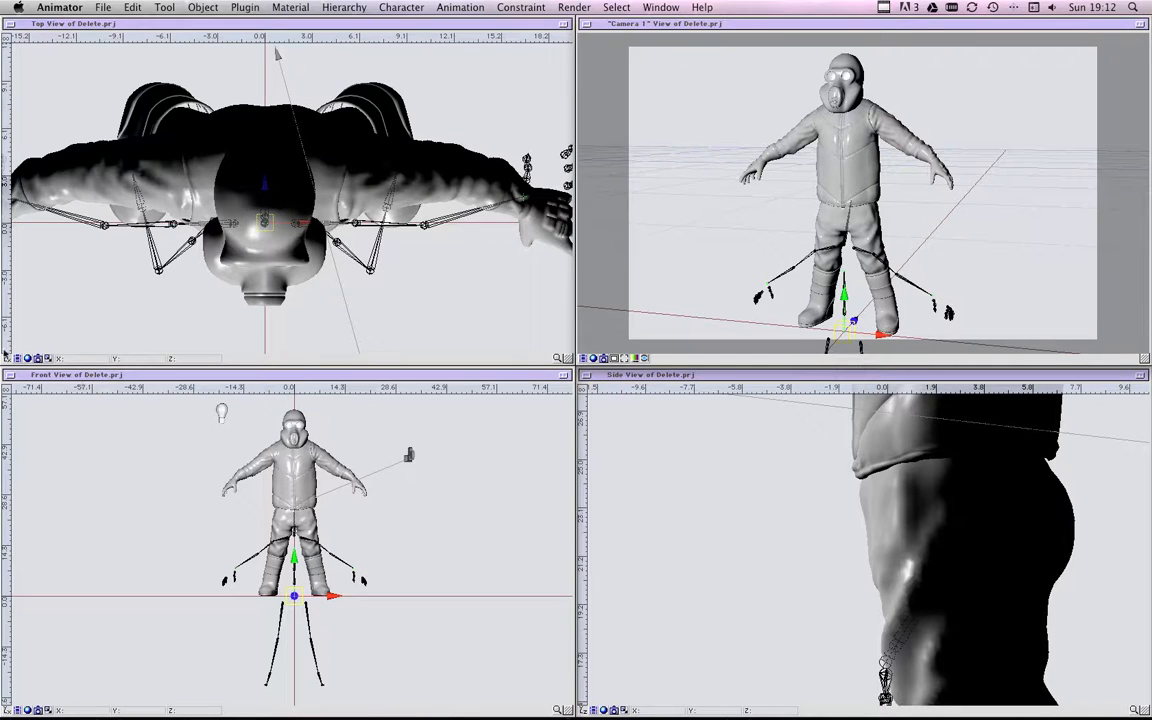
pyautogui.press('Escape')
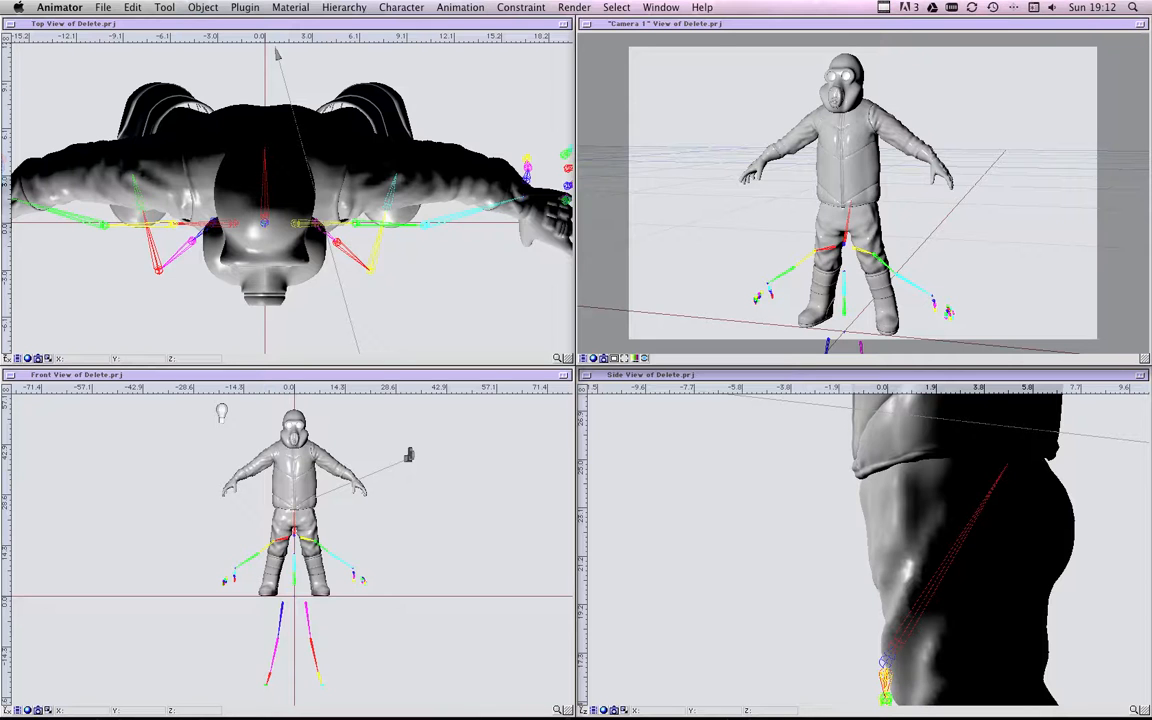
# Step: Set the Y rotation of dying_backwards_4.bvh to 180
pyautogui.moveTo(2, 24); pyautogui.dragTo(563, 24)
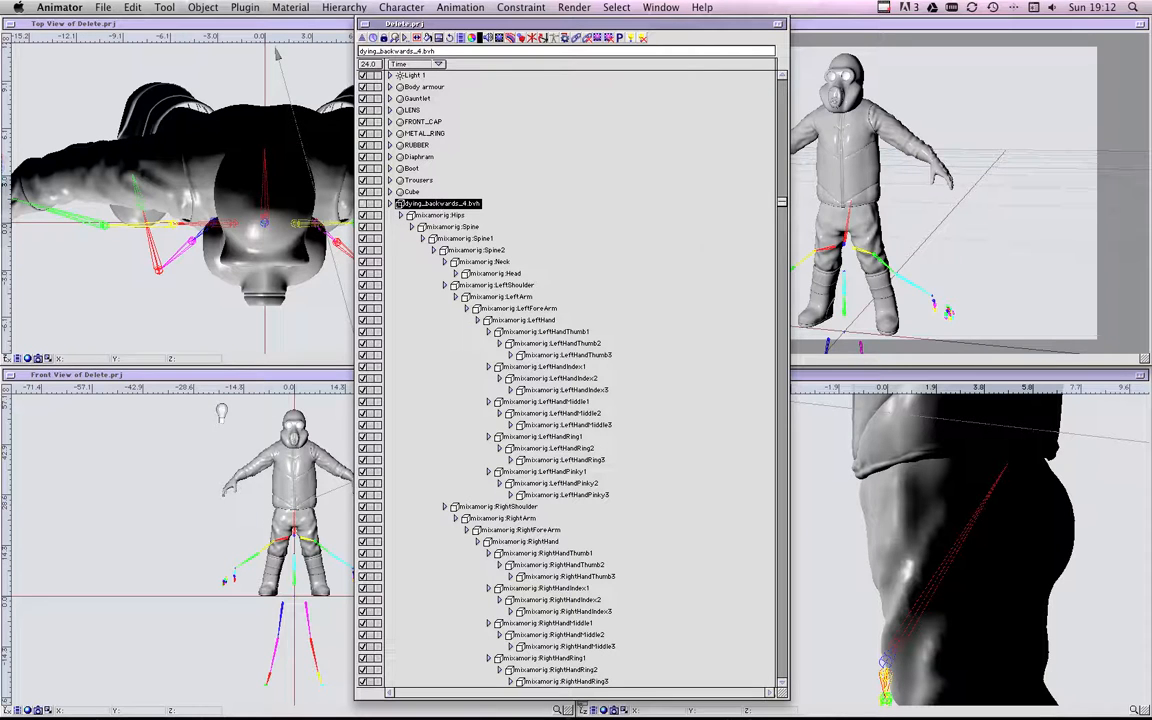
pyautogui.doubleClick(399, 204)
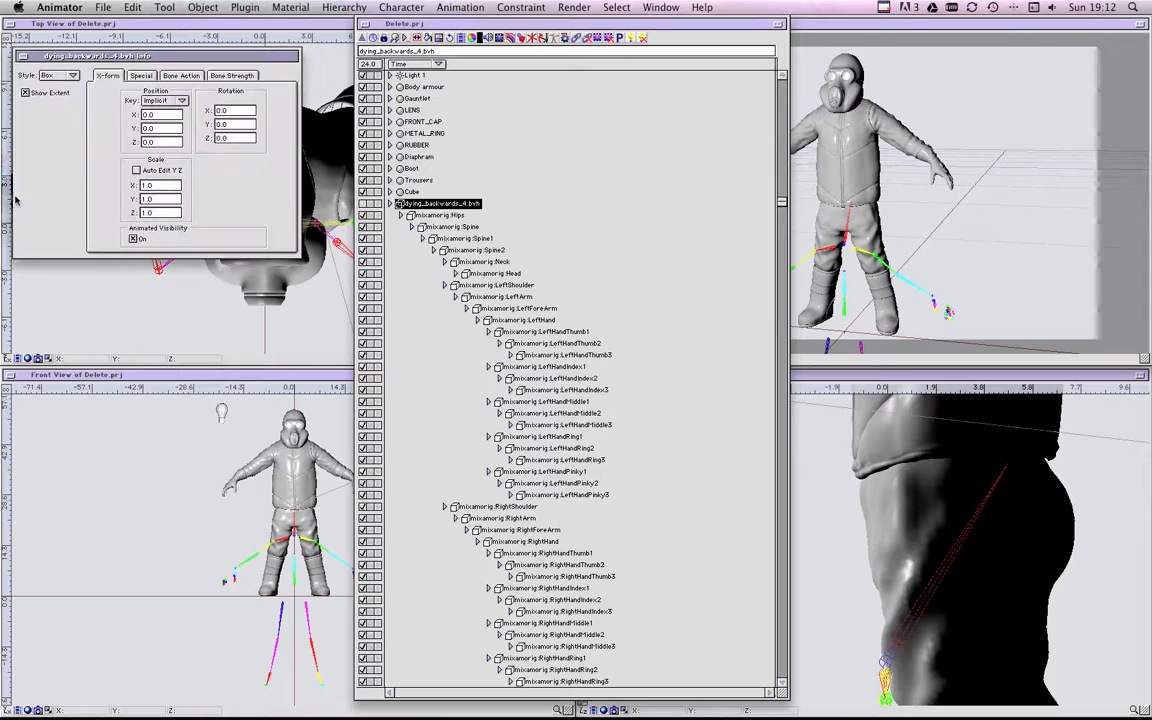
pyautogui.doubleClick(235, 124)
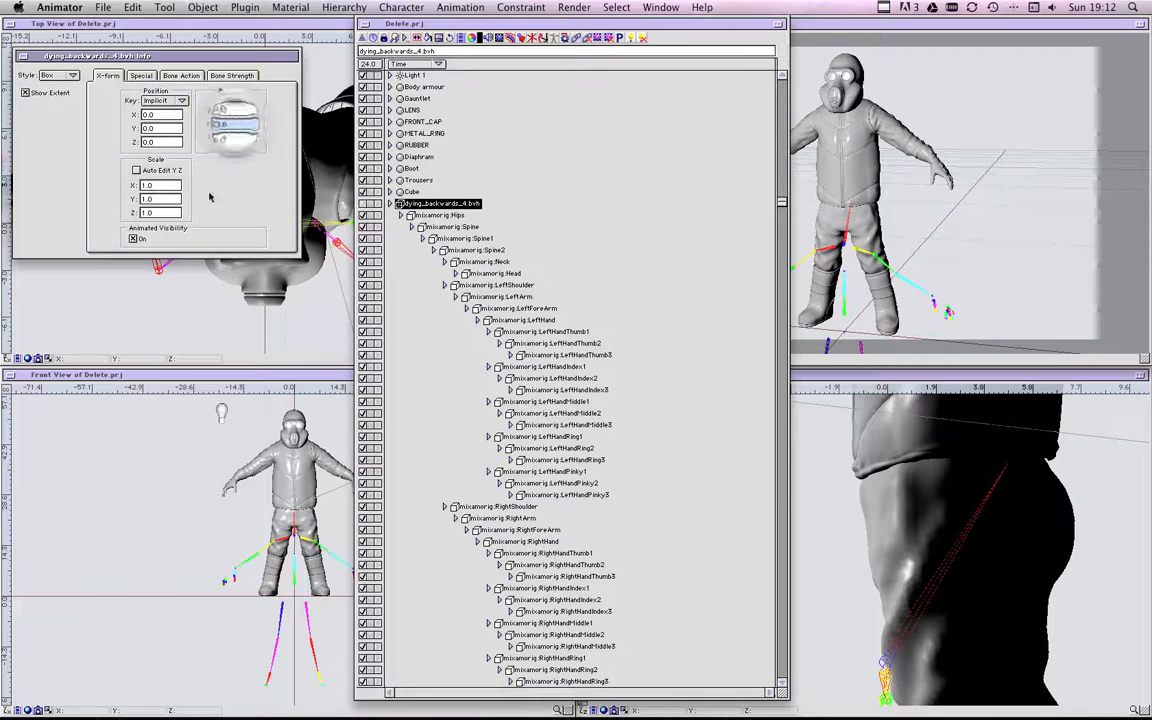
pyautogui.write('18')
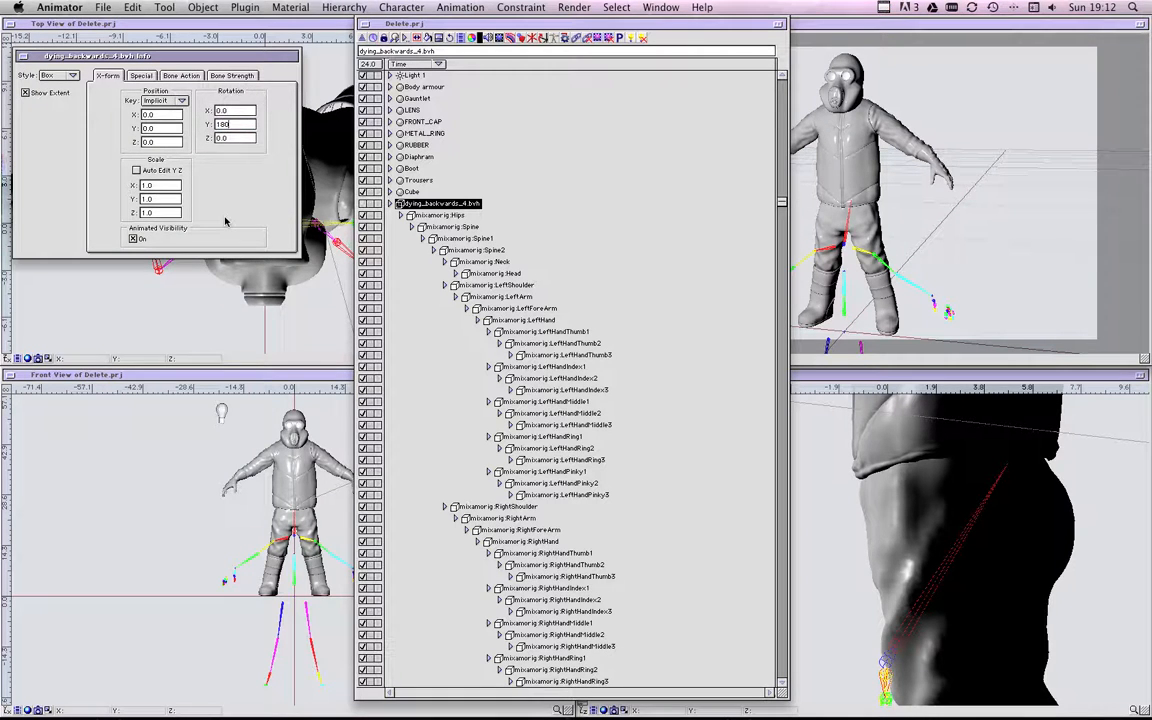
pyautogui.write('0')
pyautogui.press('Return')
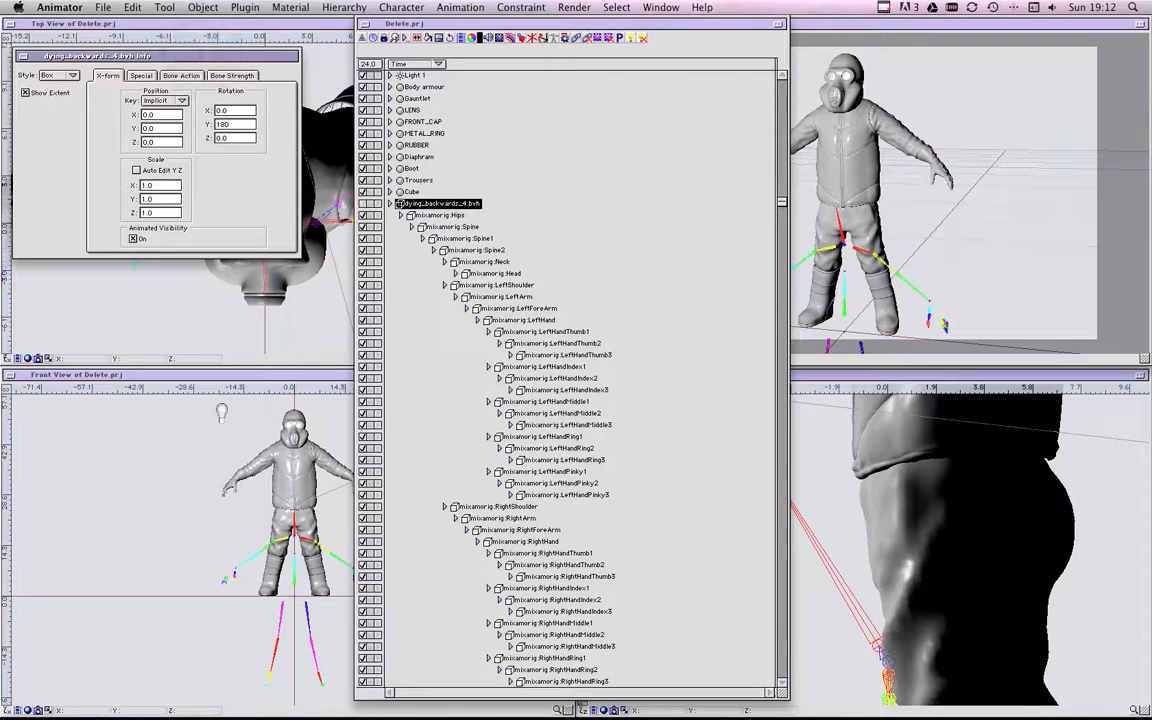
pyautogui.press('super+w')
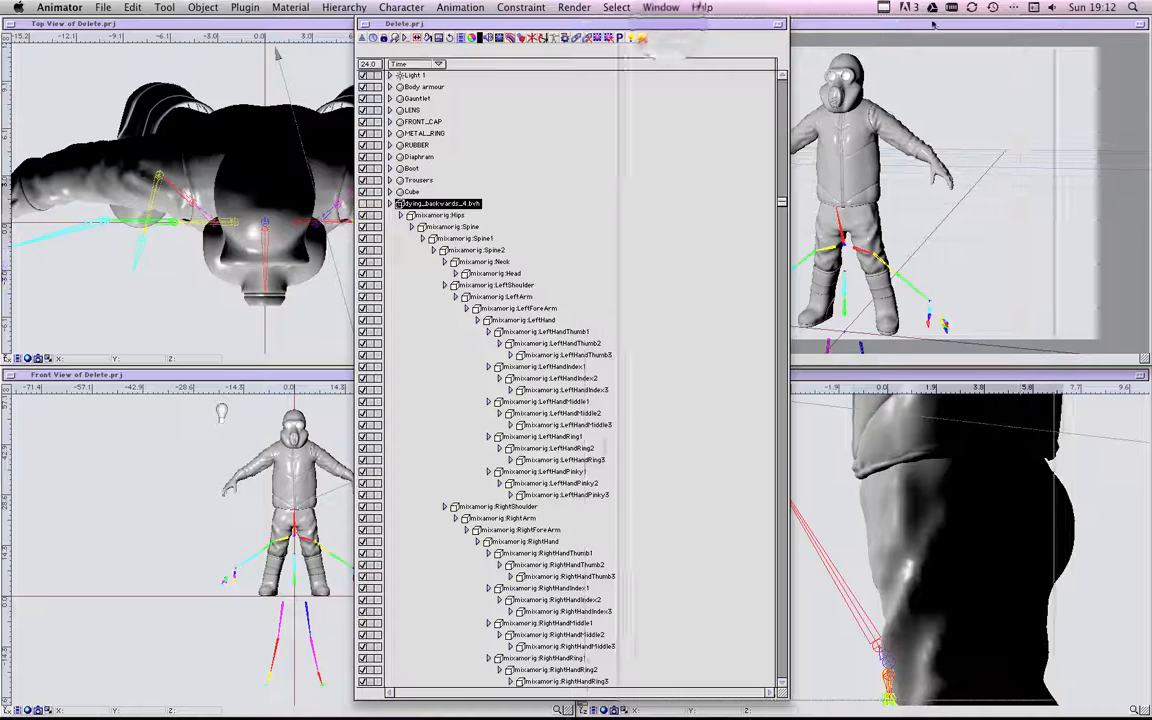
# Step: Select the character's mesh objects from Body armour to Cube and move them down onto the skeleton, checking the fit at the hand
pyautogui.moveTo(665, 24); pyautogui.dragTo(932, 24)
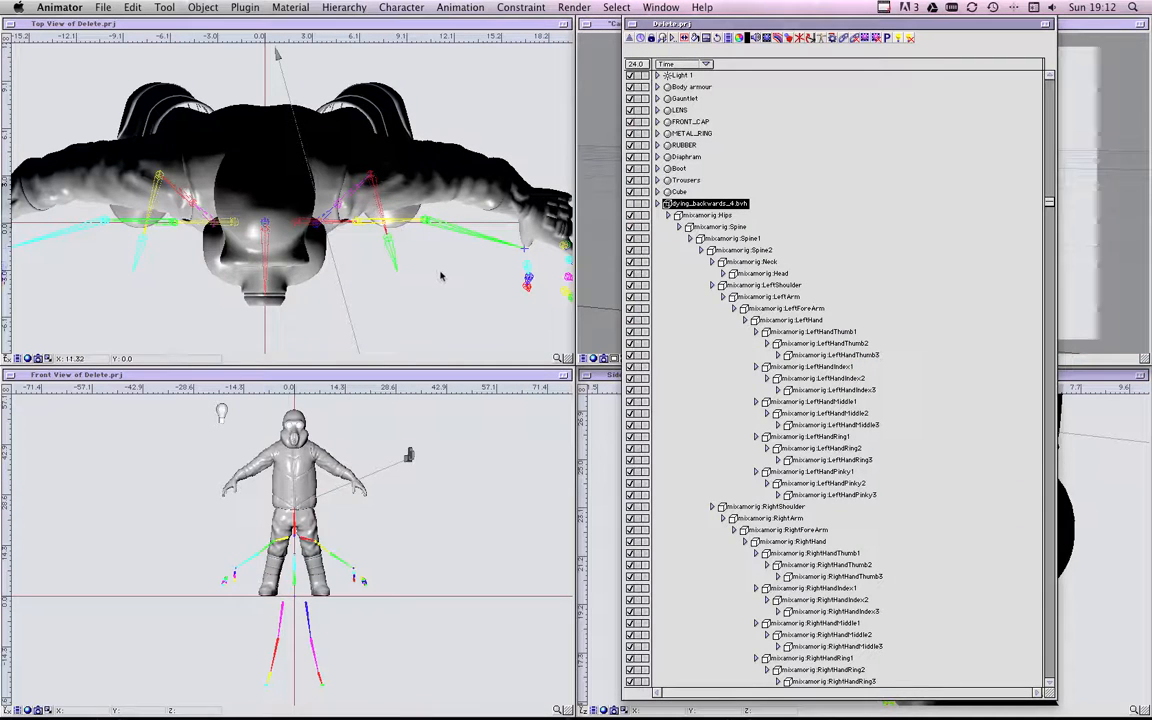
pyautogui.moveTo(729, 87); pyautogui.dragTo(678, 196)
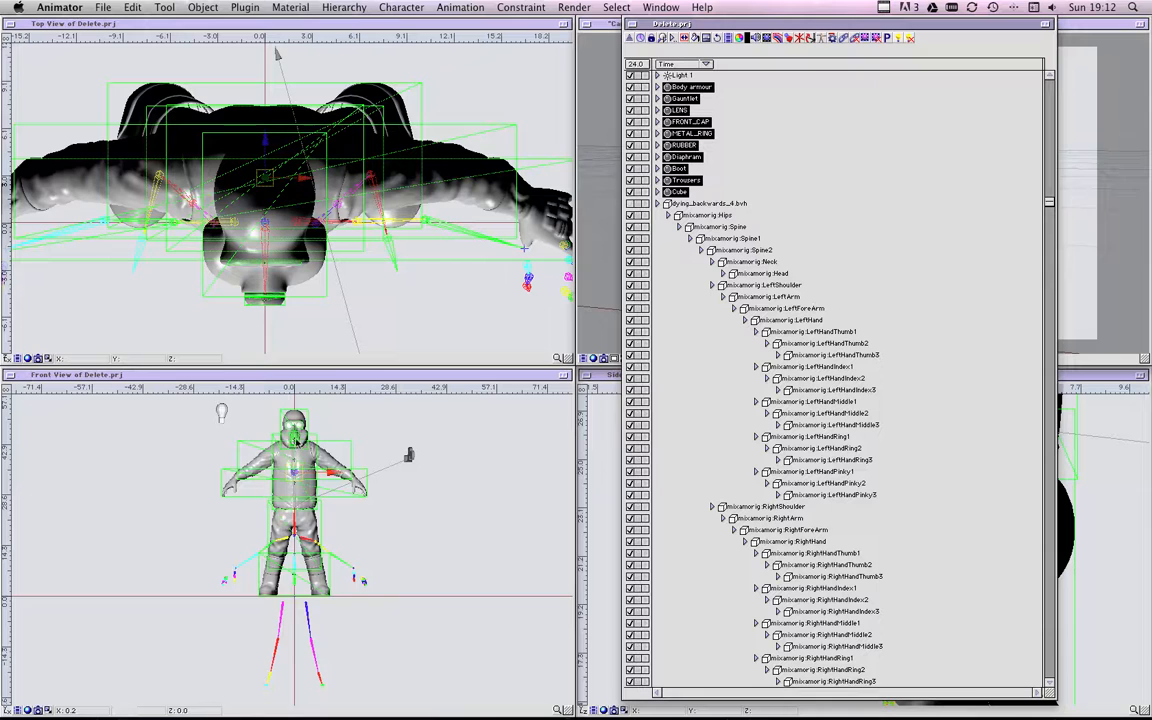
pyautogui.moveTo(297, 461); pyautogui.dragTo(312, 531)
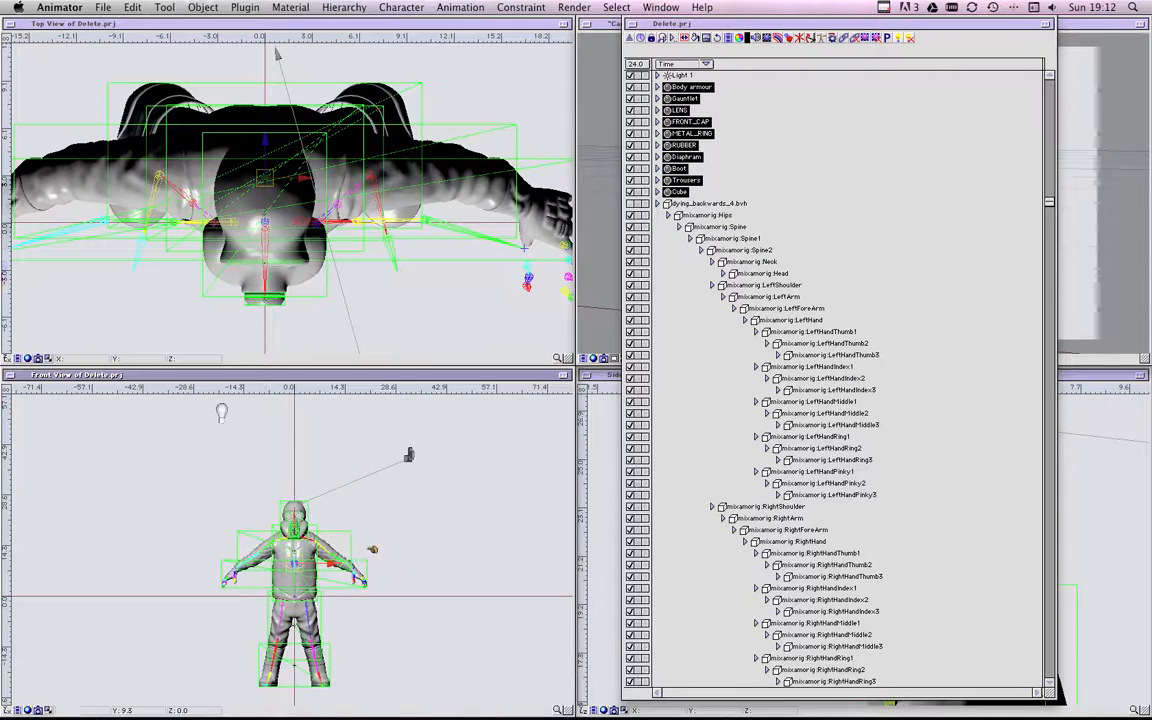
pyautogui.keyDown('super'); pyautogui.moveTo(330, 562); pyautogui.dragTo(390, 602); pyautogui.keyUp('super')
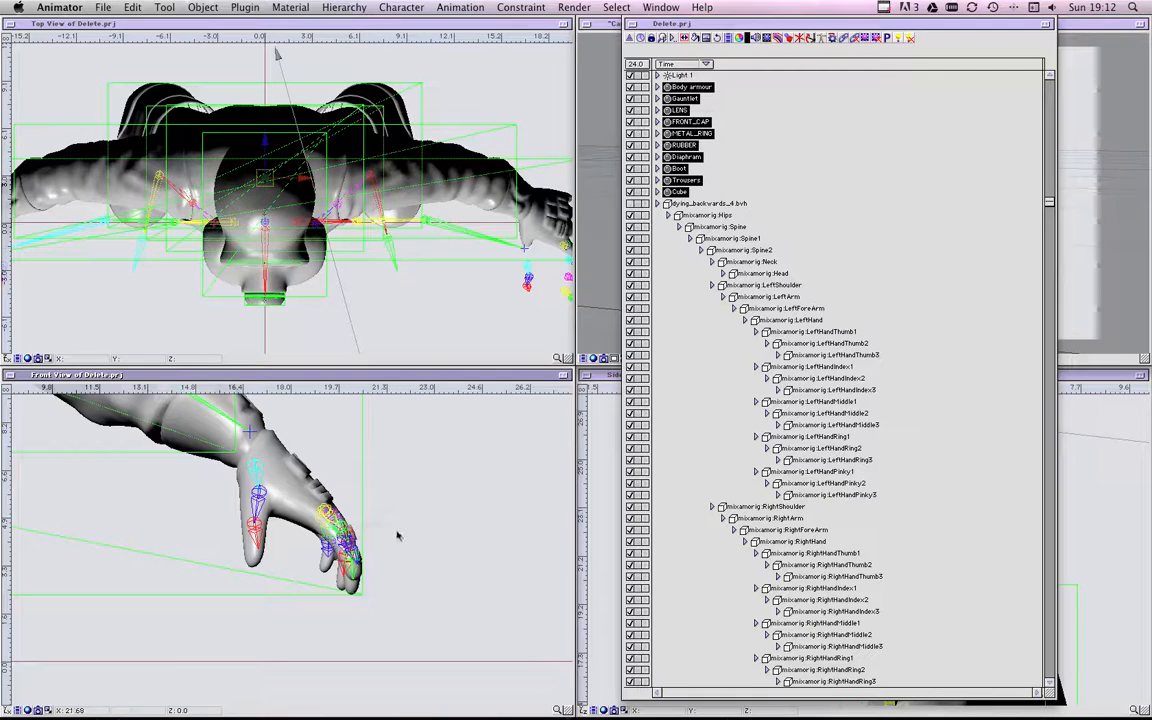
# Step: Move the character's selected meshes horizontally in the side view until the gloved fingers line up with the finger bones
pyautogui.moveTo(180, 495); pyautogui.dragTo(258, 545)
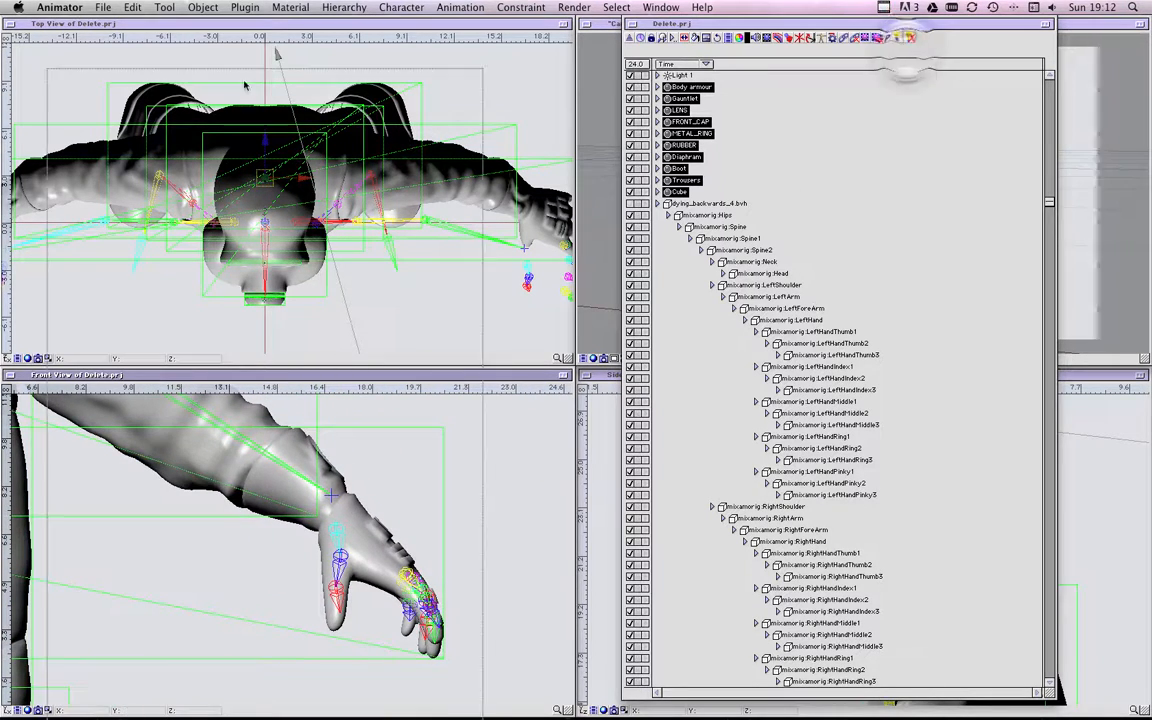
pyautogui.press('super+w')
pyautogui.moveTo(876, 600); pyautogui.dragTo(779, 242)
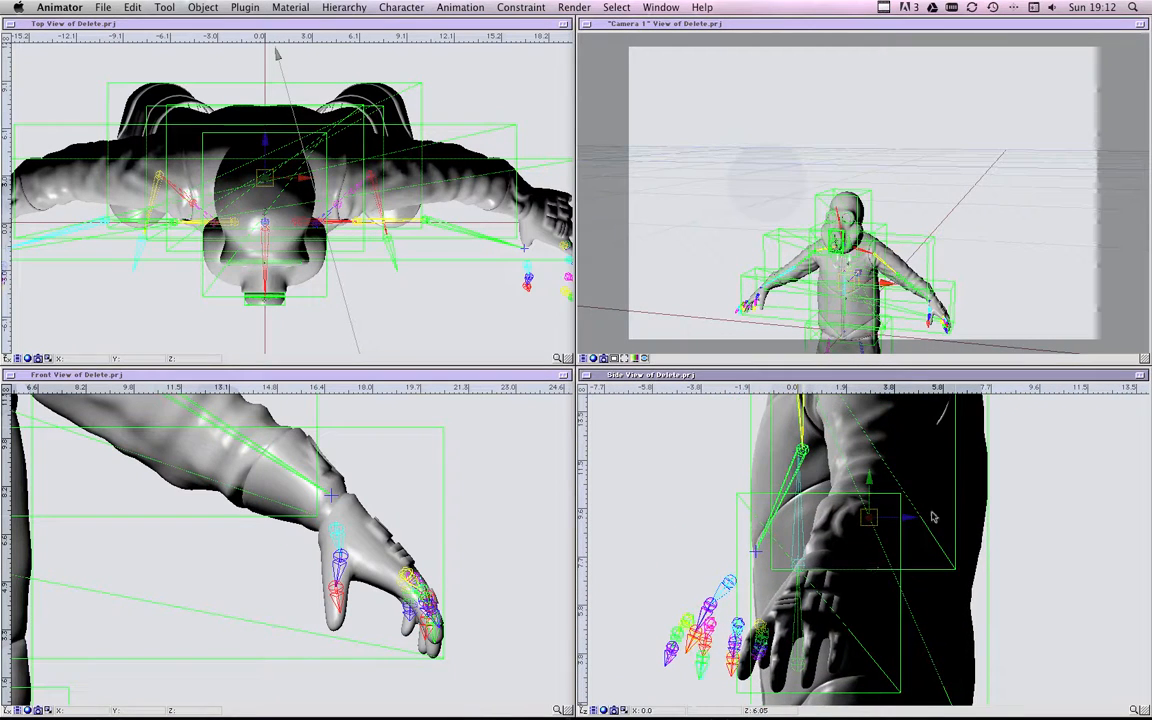
pyautogui.moveTo(906, 508); pyautogui.dragTo(828, 521)
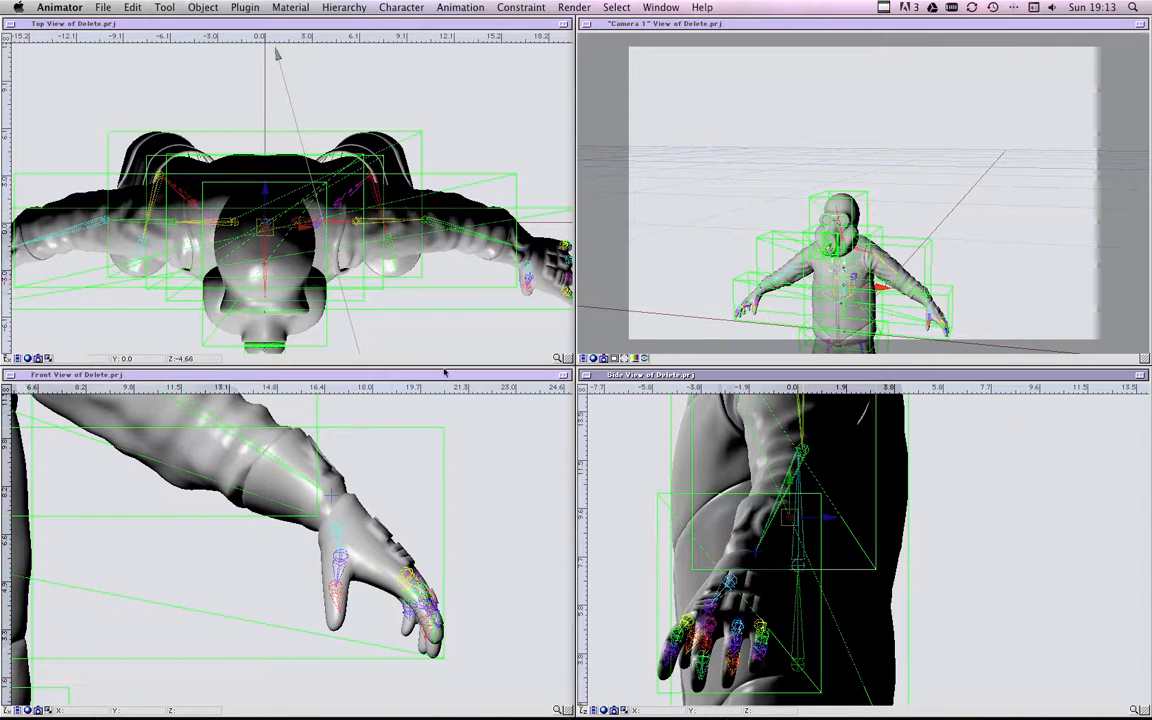
# Step: Raise the character meshes slightly so the boot soles meet the toe bones, check the overall fit, and save the project
pyautogui.moveTo(278, 609); pyautogui.dragTo(470, 643)
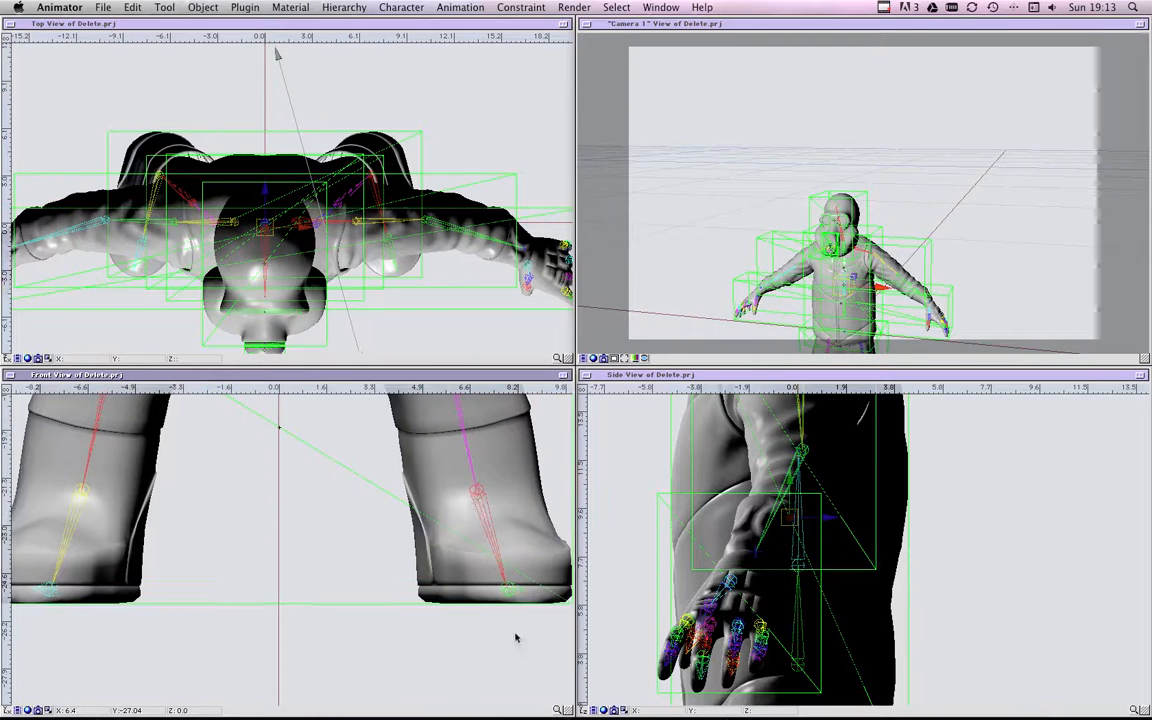
pyautogui.click(796, 484)
pyautogui.moveTo(796, 484); pyautogui.dragTo(791, 477)
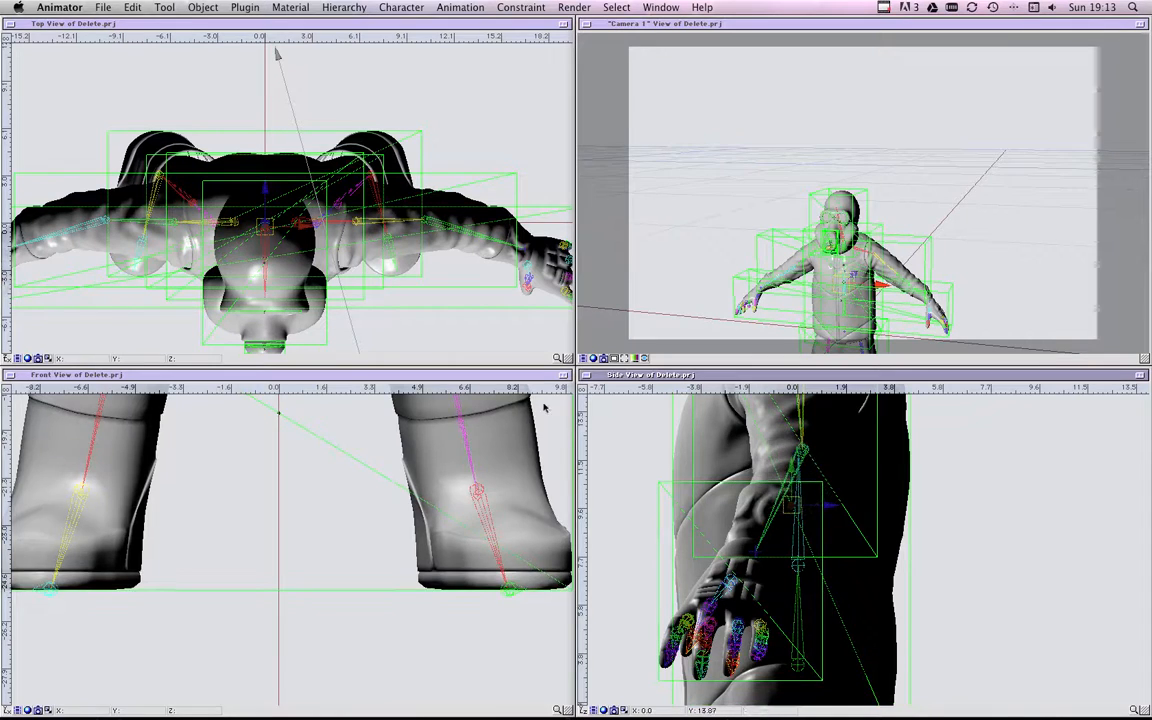
pyautogui.moveTo(540, 404); pyautogui.dragTo(520, 640)
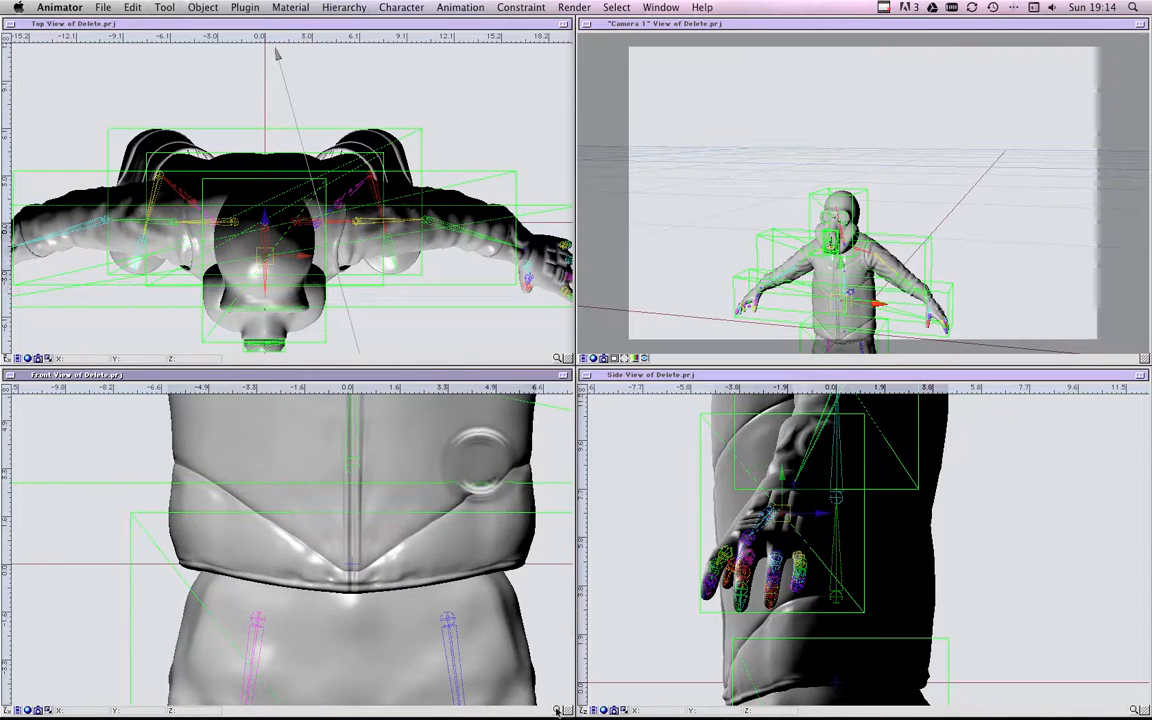
pyautogui.click(562, 709)
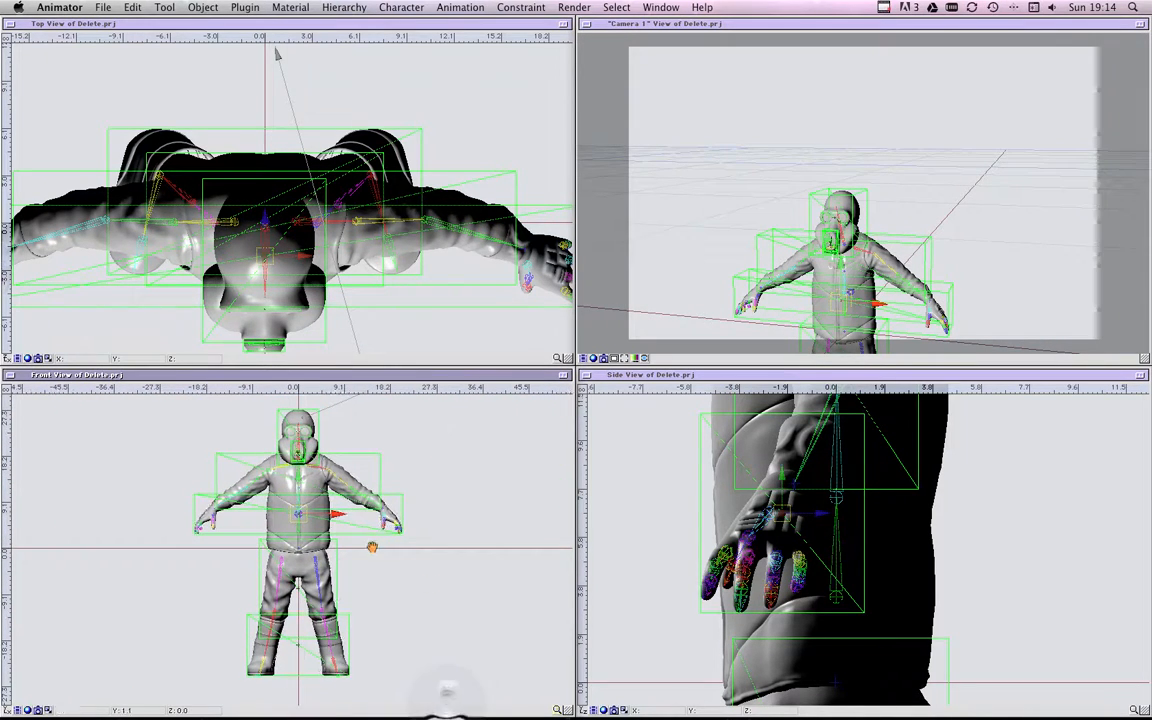
pyautogui.moveTo(373, 545); pyautogui.dragTo(378, 573)
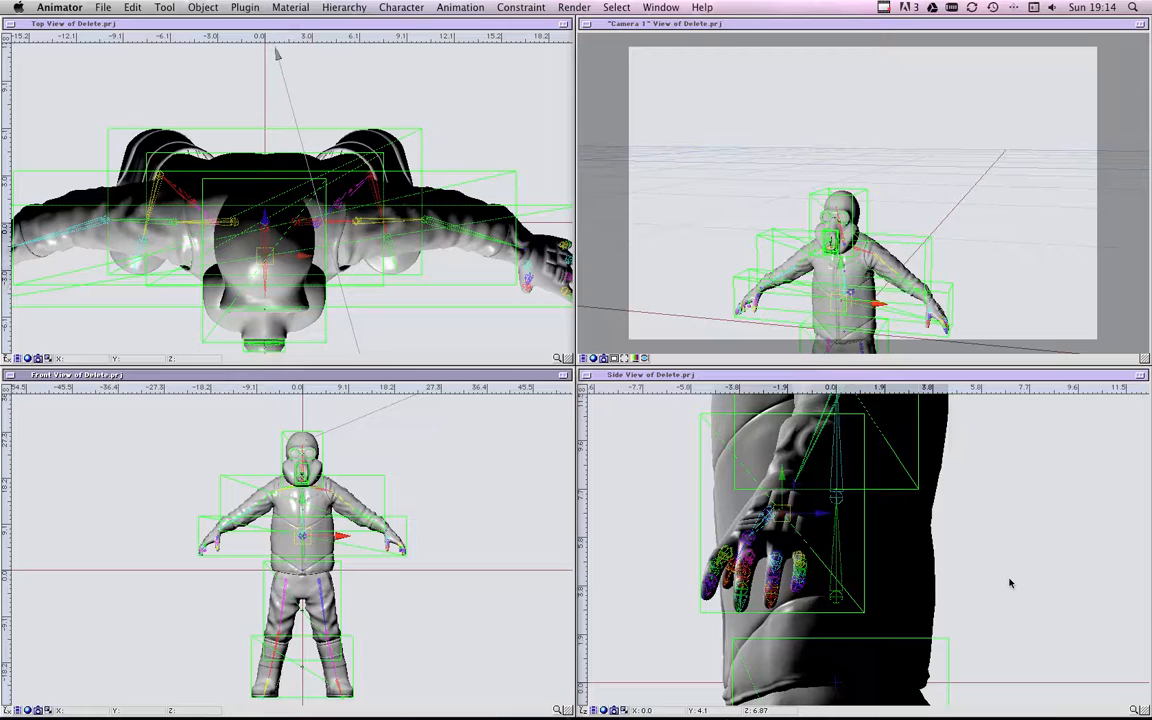
pyautogui.press('super+s')
# Step: Select all the mixamorig bones, bind the mesh groups from Body armour to Cube as skin to that selection, and save the project
pyautogui.click(278, 54)
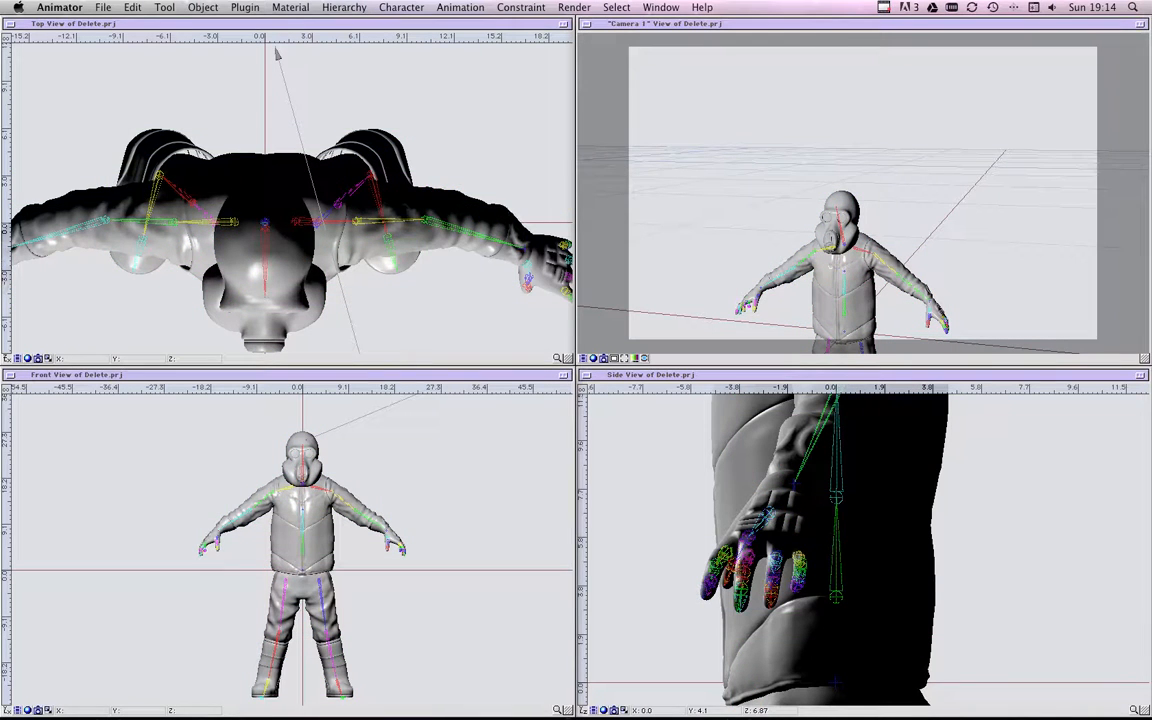
pyautogui.press('super+z')
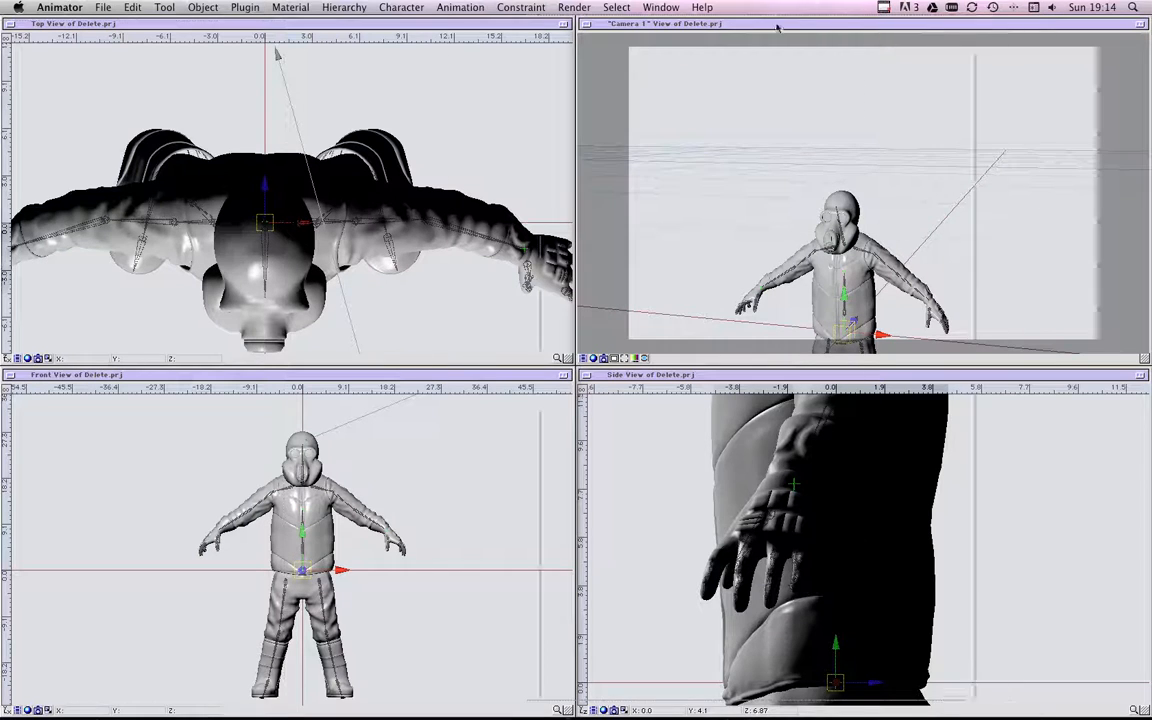
pyautogui.press('super+1')
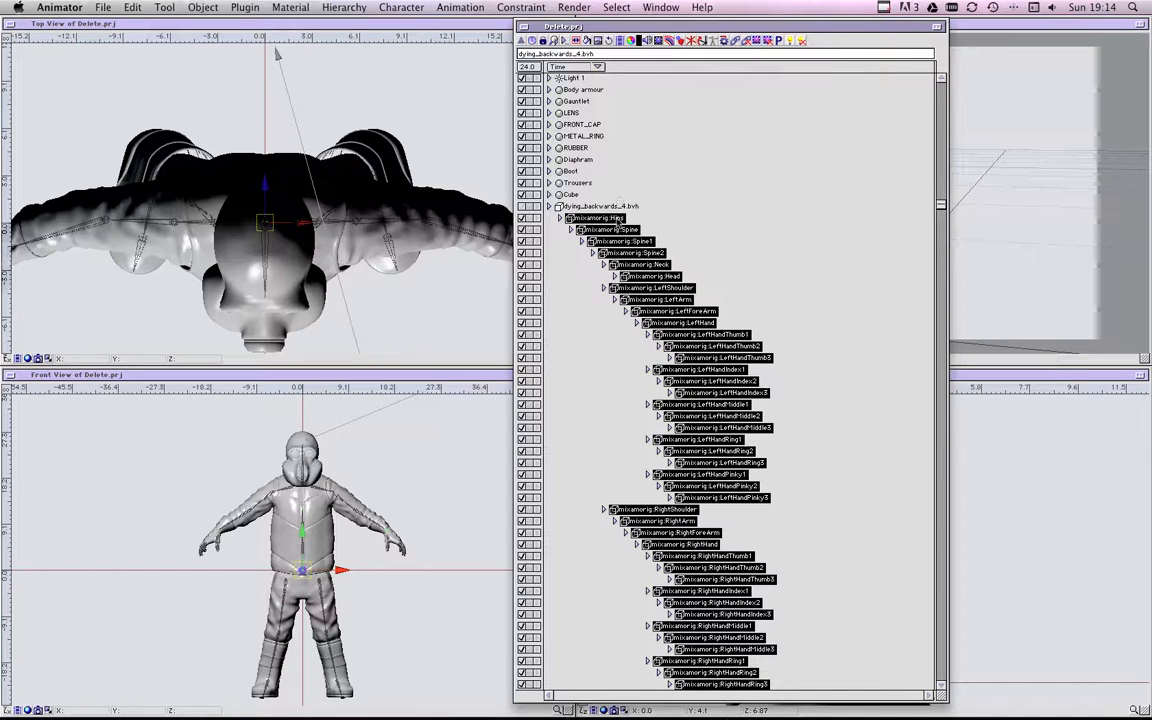
pyautogui.rightClick(604, 219)
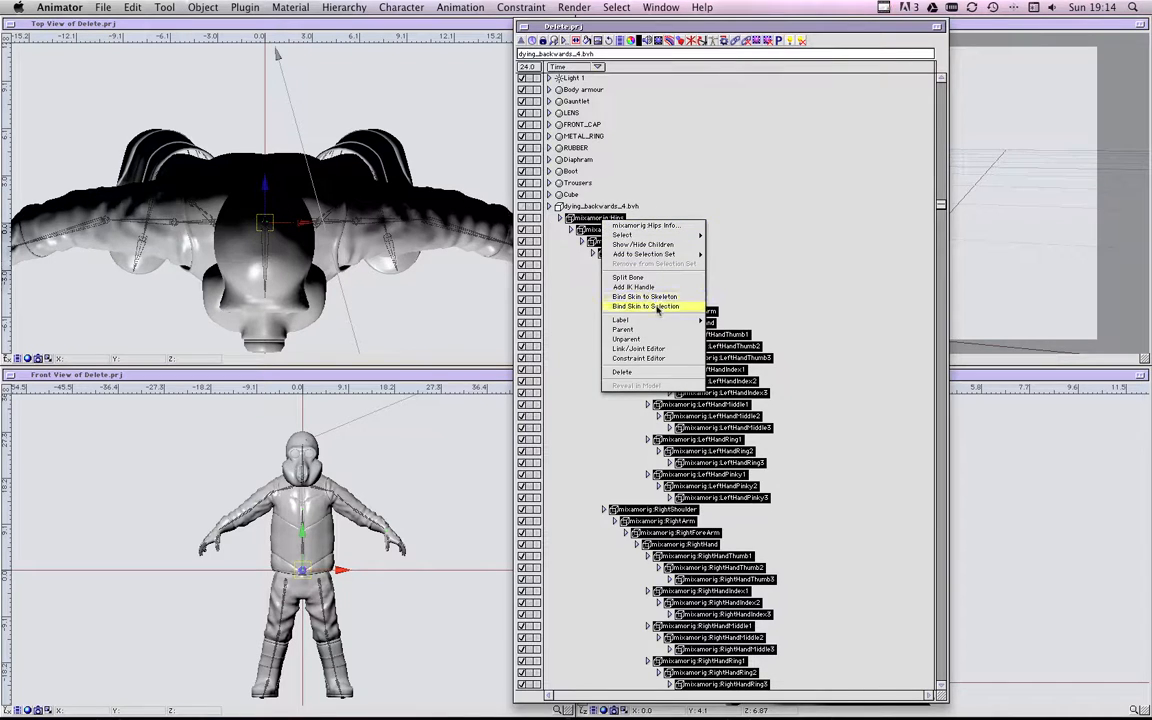
pyautogui.click(666, 307)
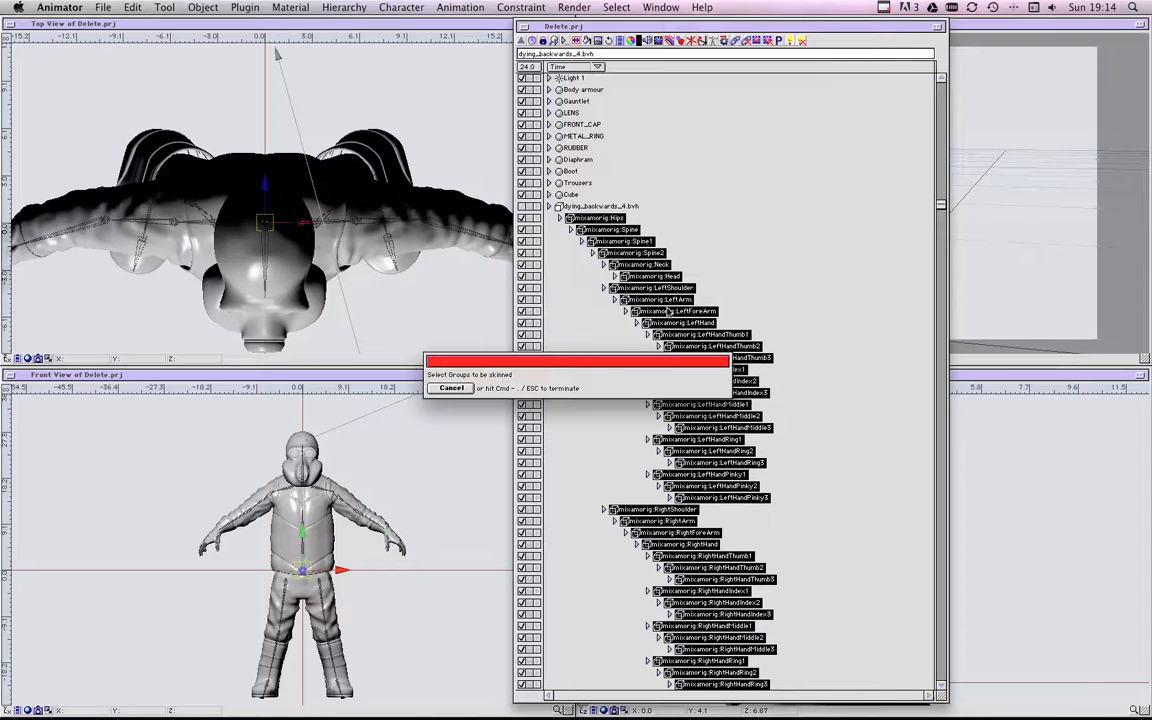
pyautogui.click(580, 93)
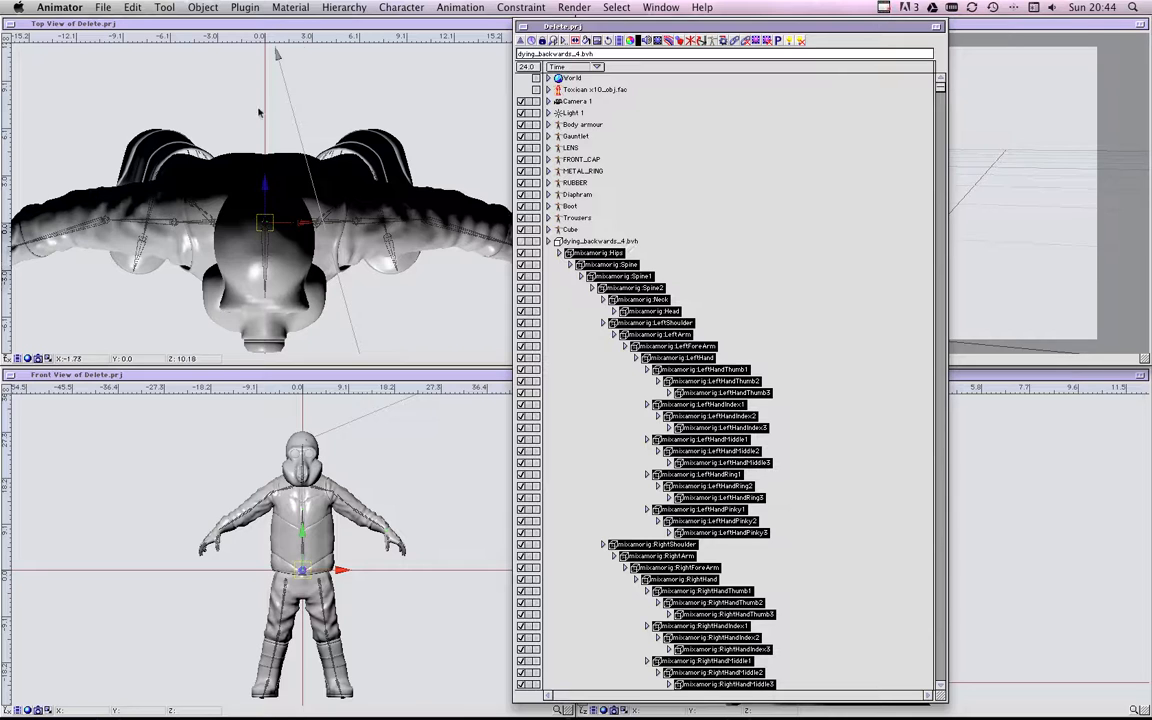
pyautogui.press('super+s')
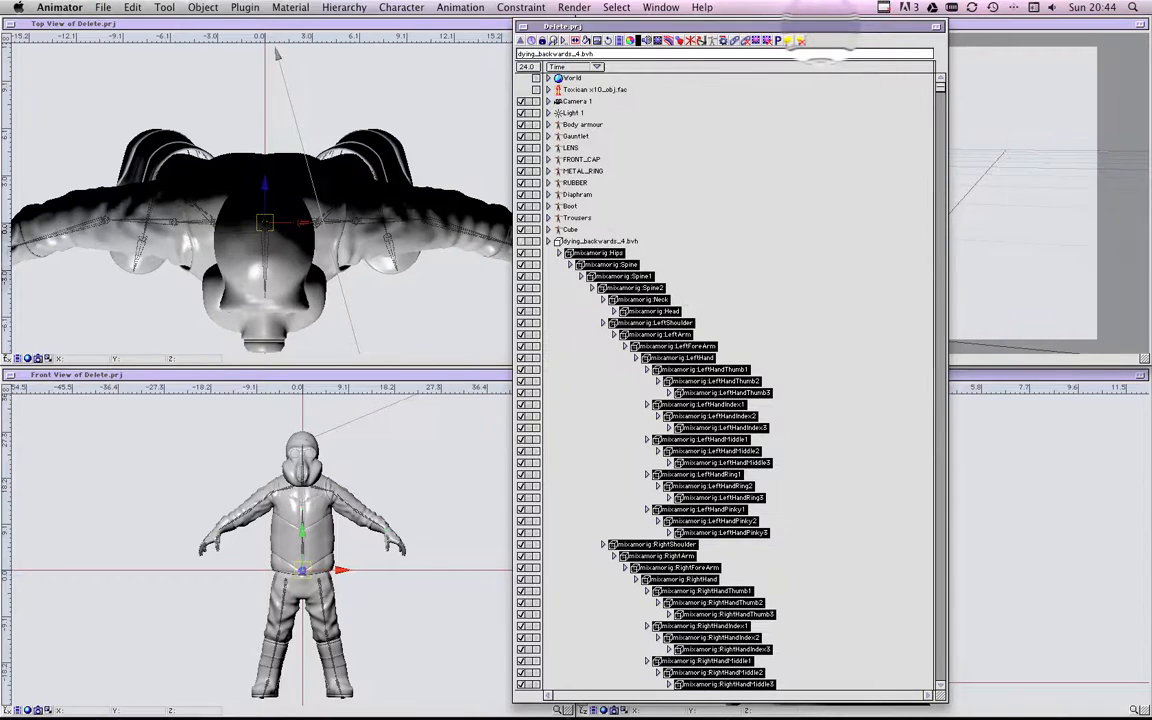
pyautogui.click(520, 27)
# Step: Import the BioVision hierarchical motion onto the selected bones with default filters and start 0, setting the frame range to the motion data
pyautogui.click(460, 7)
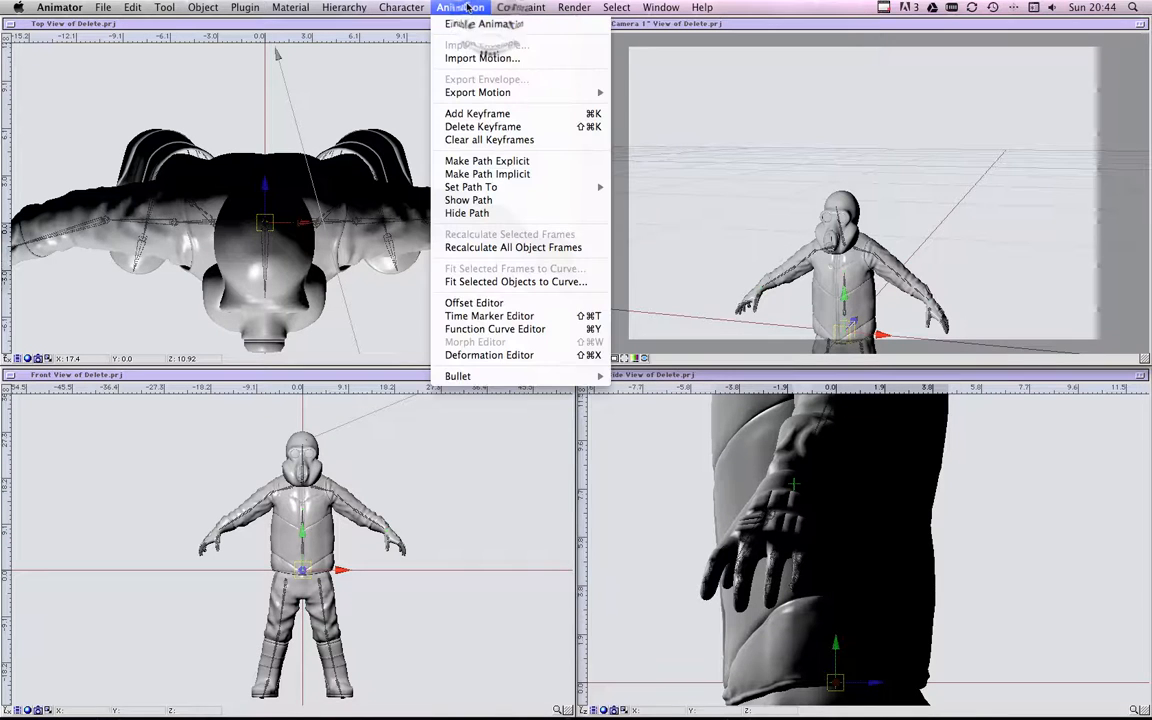
pyautogui.click(487, 59)
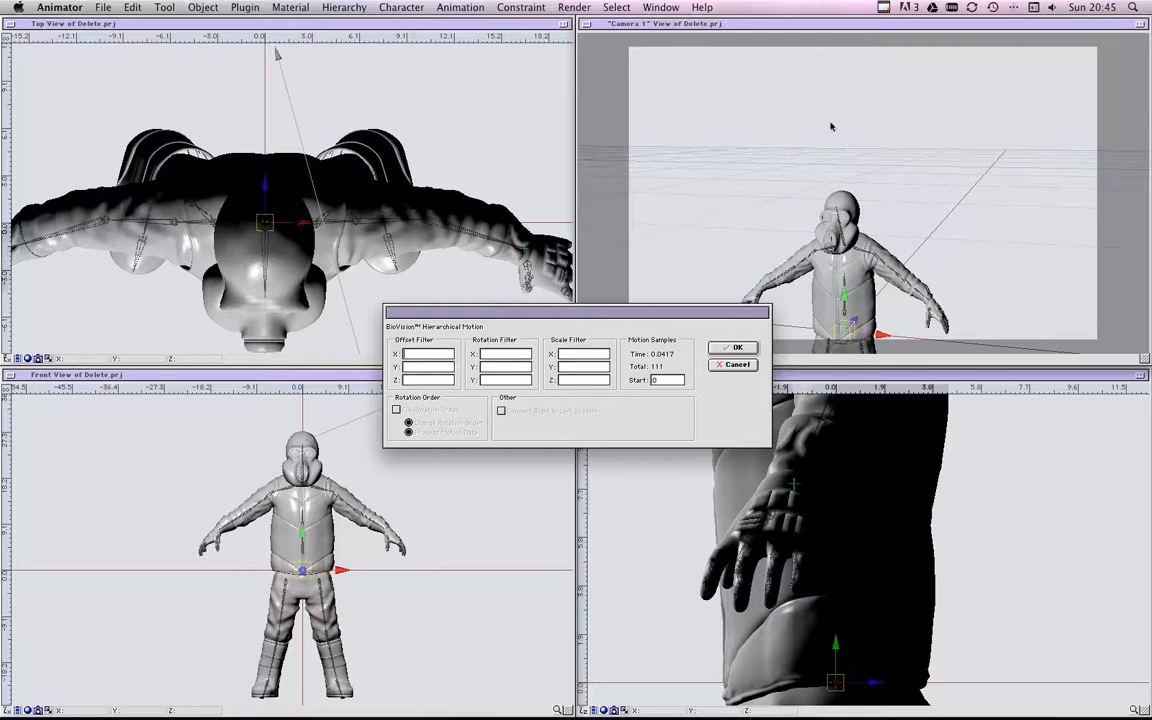
pyautogui.click(736, 349)
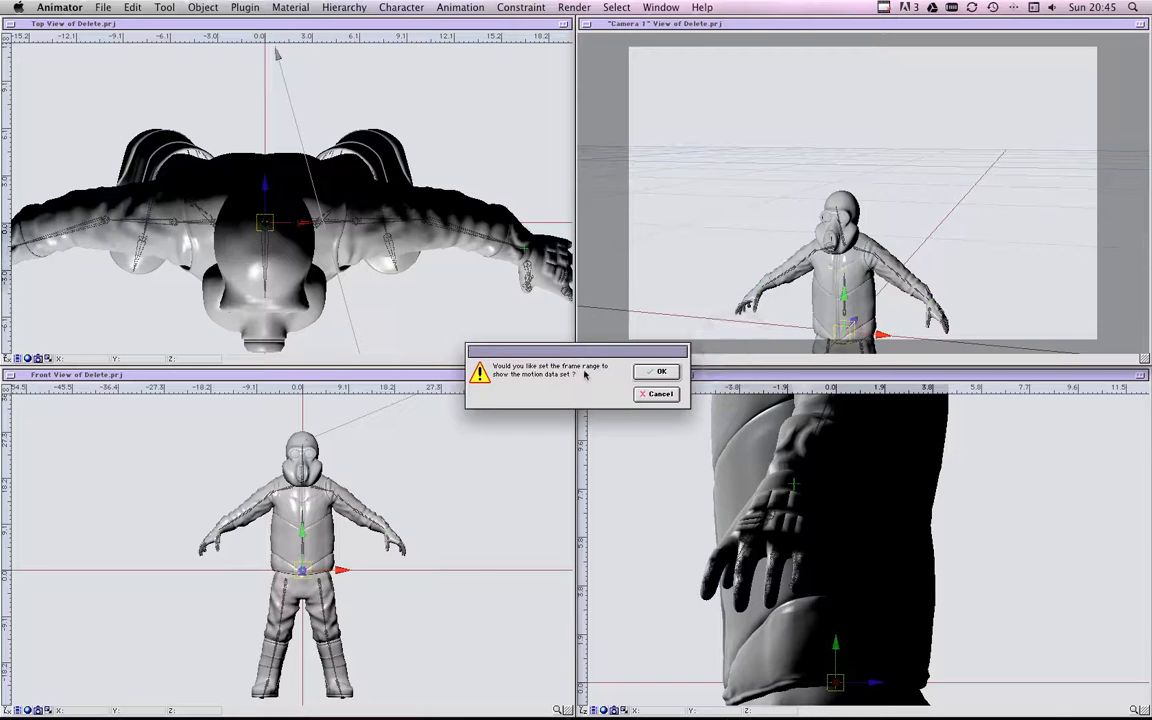
pyautogui.click(657, 373)
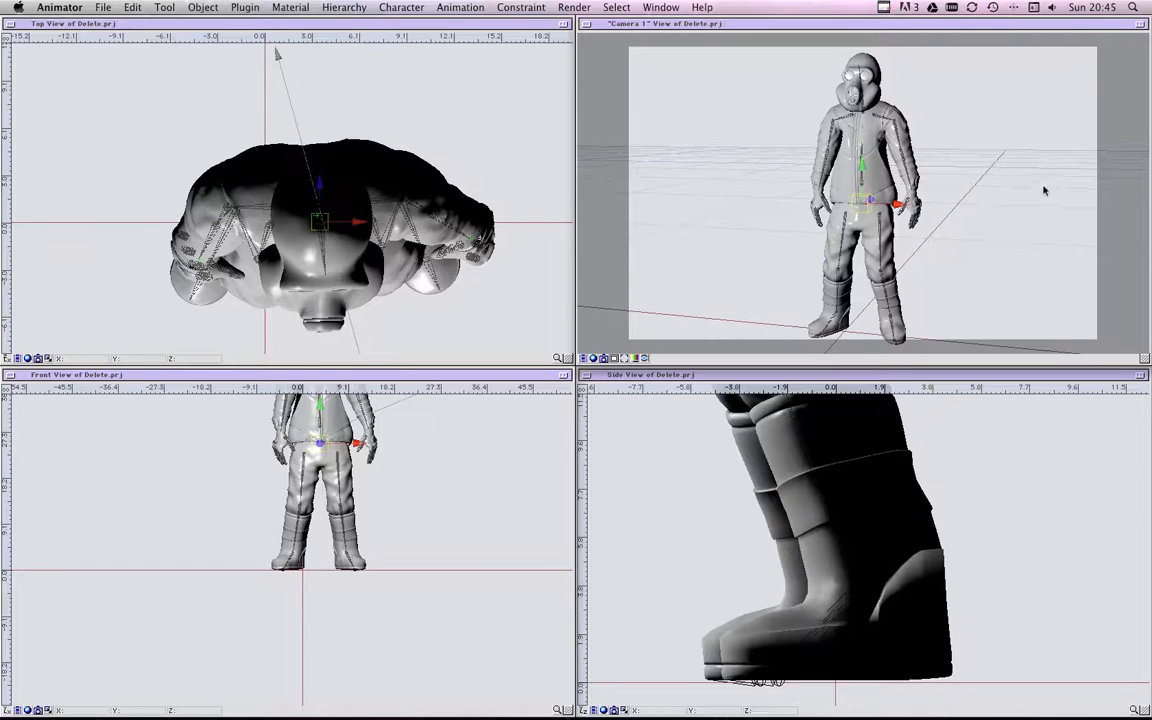
# Step: Orbit the camera view to see the character from the side and play back the imported motion
pyautogui.moveTo(717, 224); pyautogui.dragTo(1021, 247, button='middle')
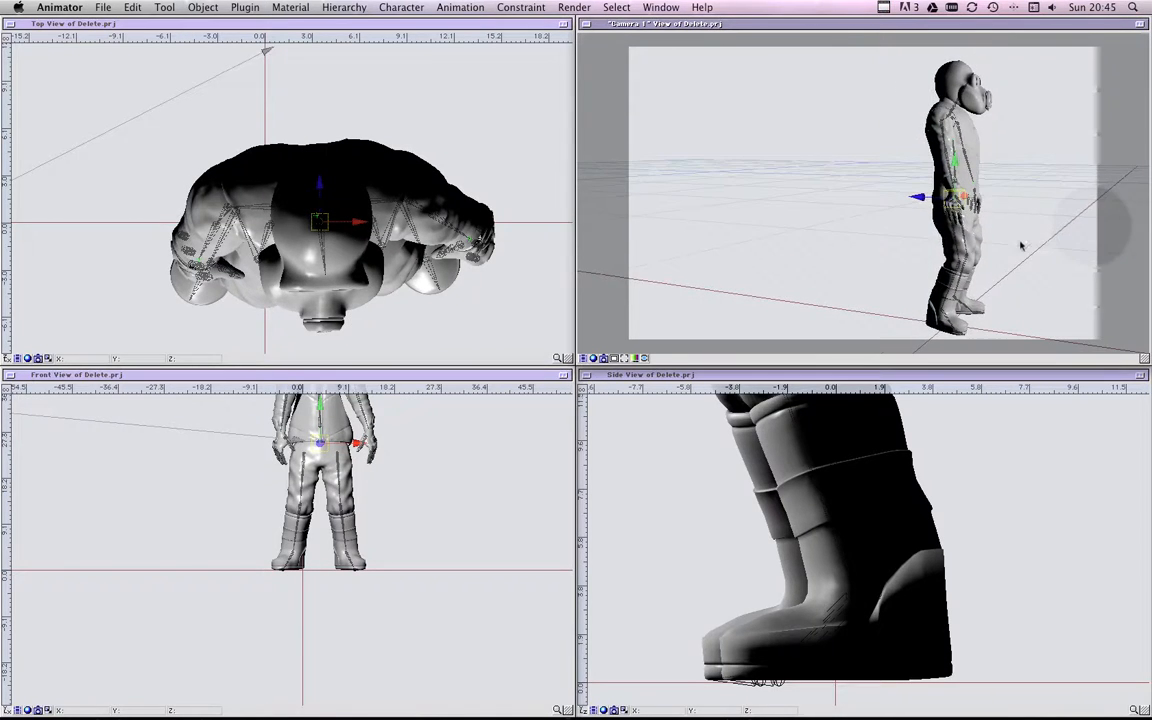
pyautogui.click(584, 358)
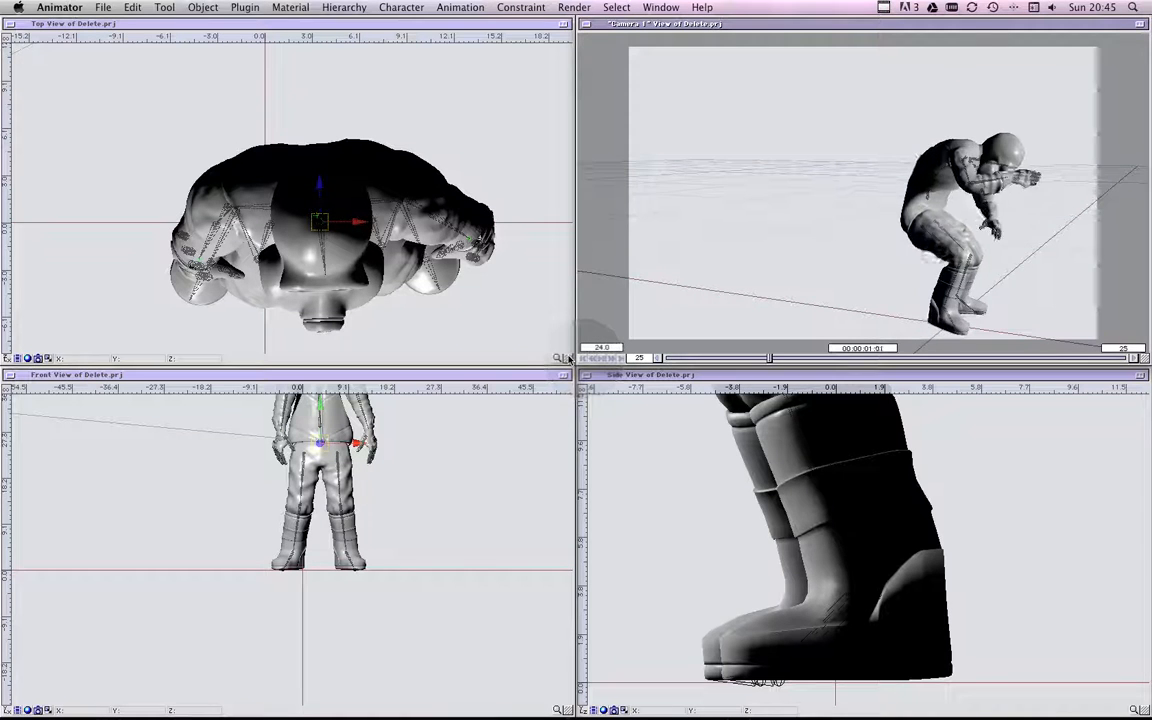